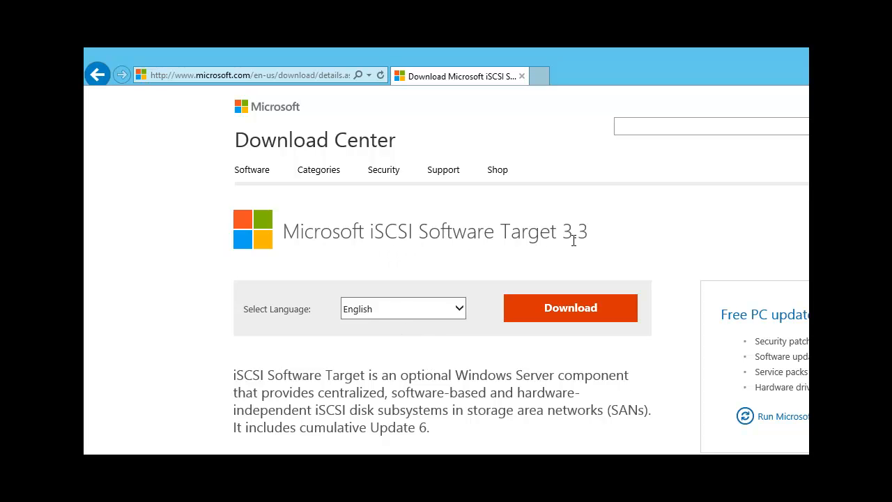
left_click(321, 73)
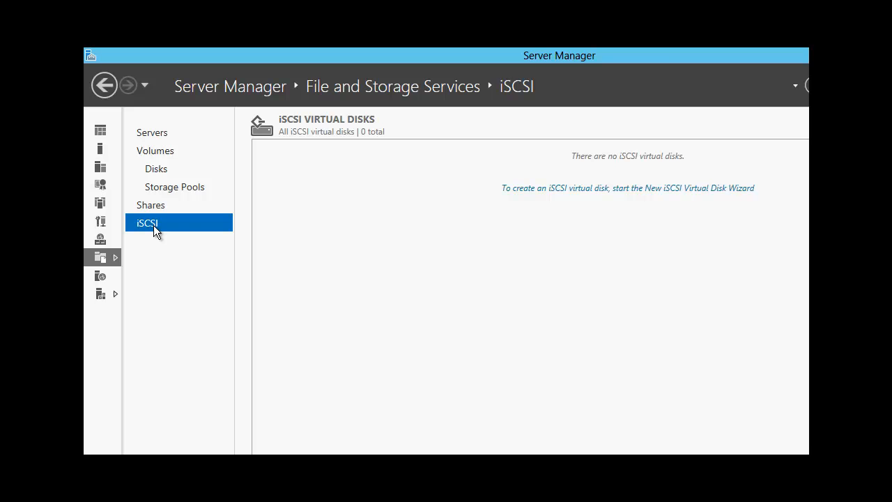
Start a new iSCSI virtual disk on server MEU-W2012 and set its storage location to the custom path W:\iSCSIVirtualDisks
left_click(562, 190)
left_click(695, 328)
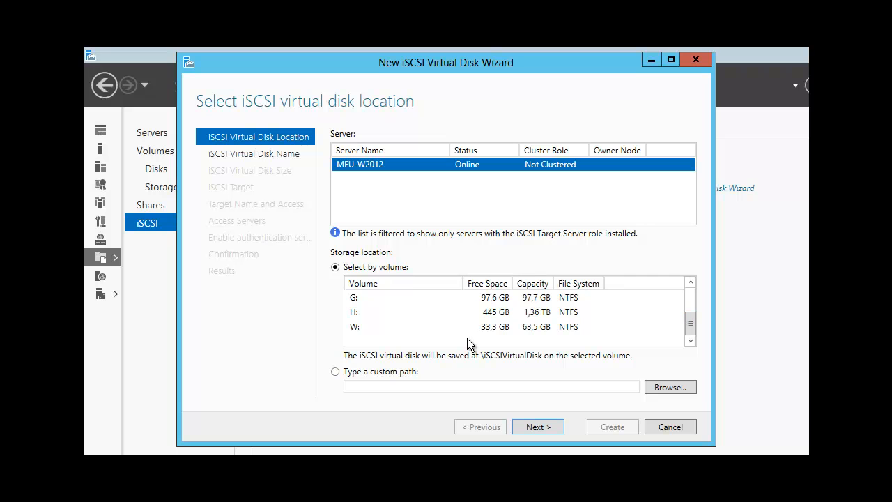
left_click(399, 335)
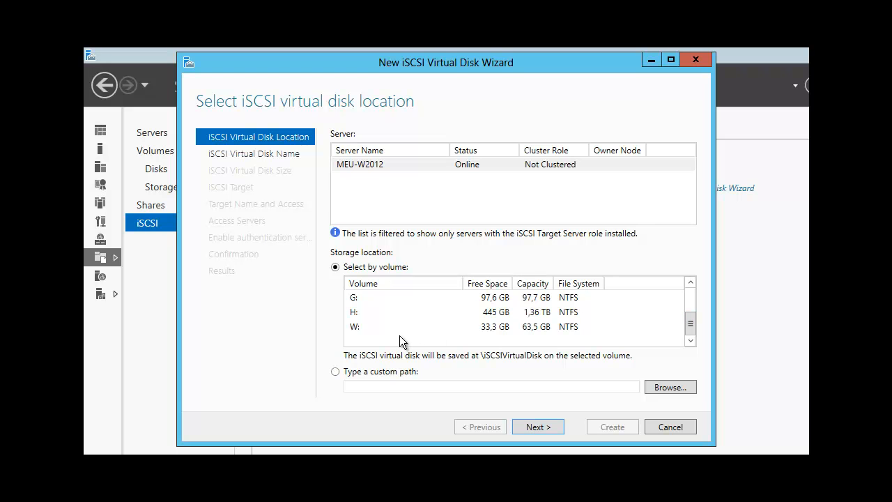
left_click(359, 327)
left_click(348, 372)
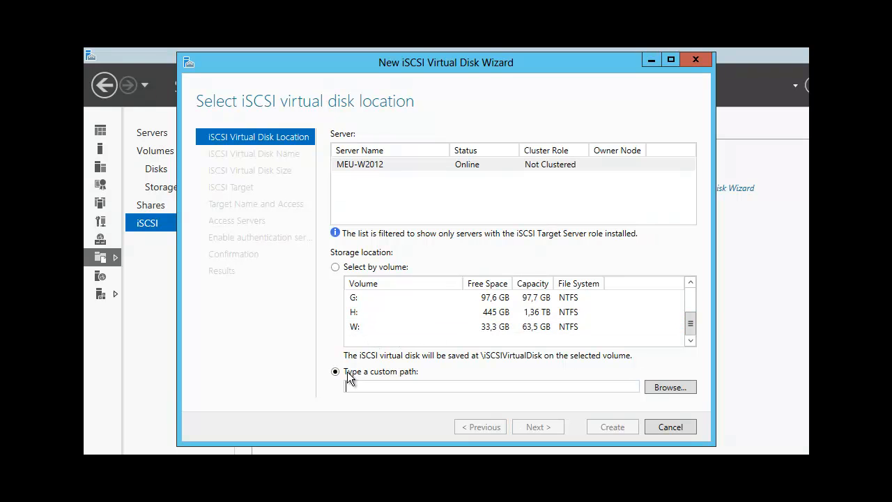
left_click(658, 387)
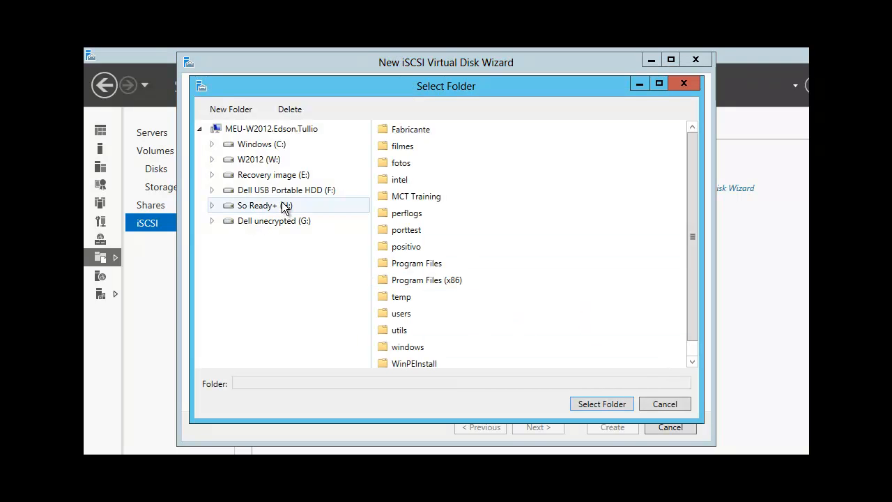
left_click(269, 166)
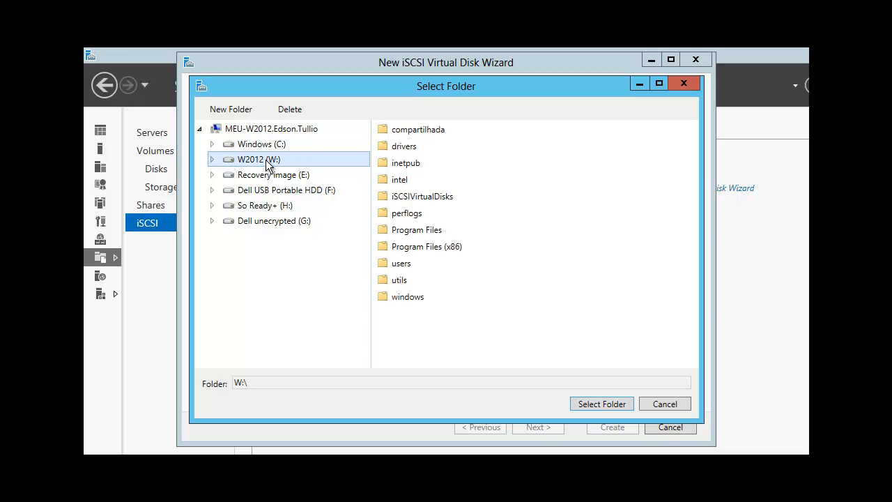
double_click(396, 198)
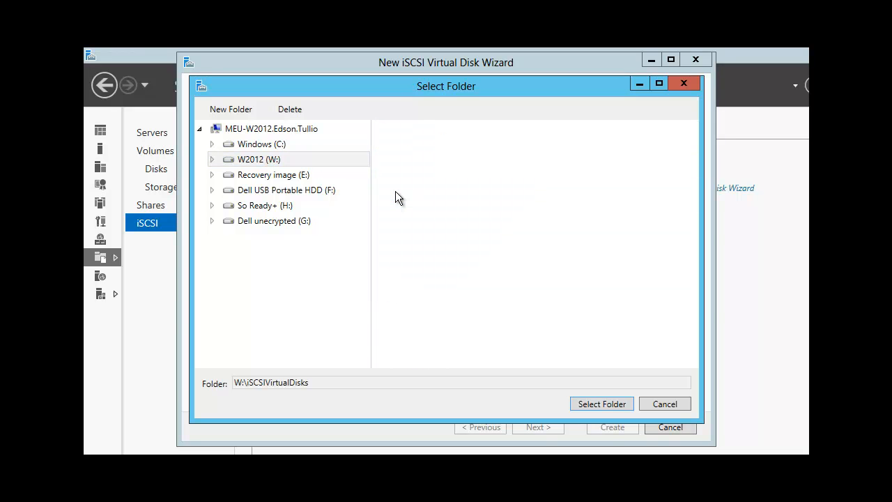
left_click(597, 400)
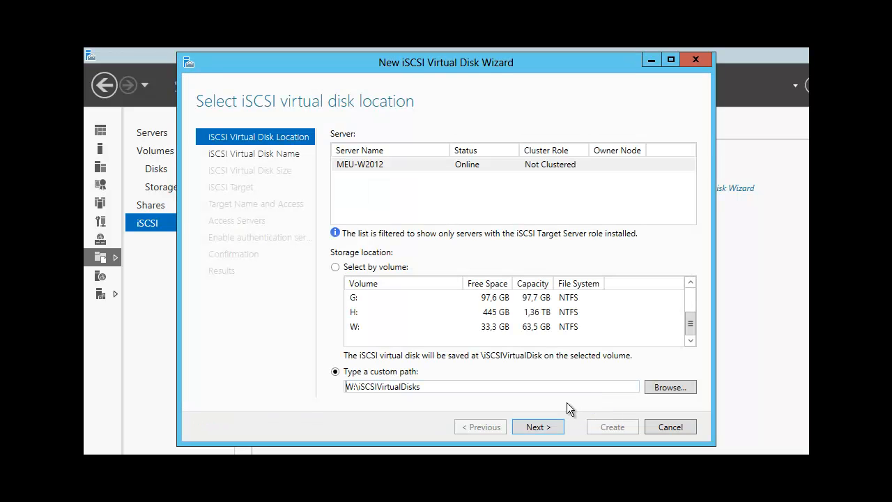
left_click(551, 427)
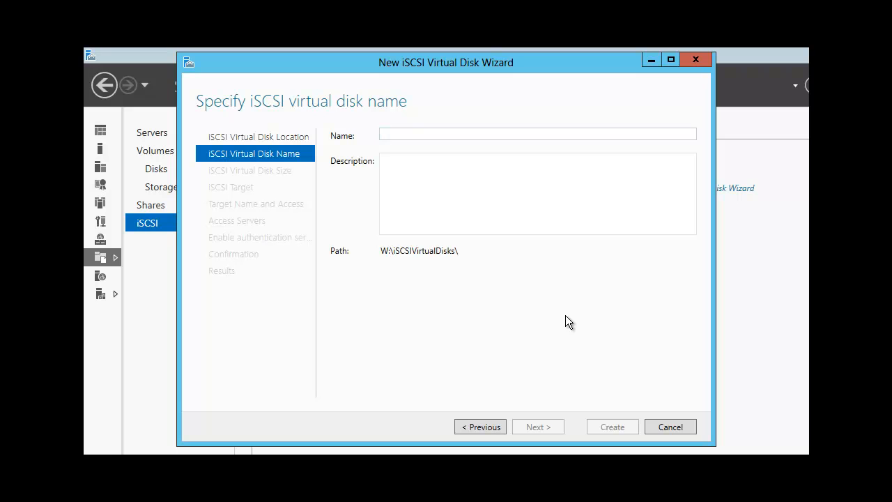
Name the new iSCSI virtual disk Quorum and continue to its size settings
type("Q")
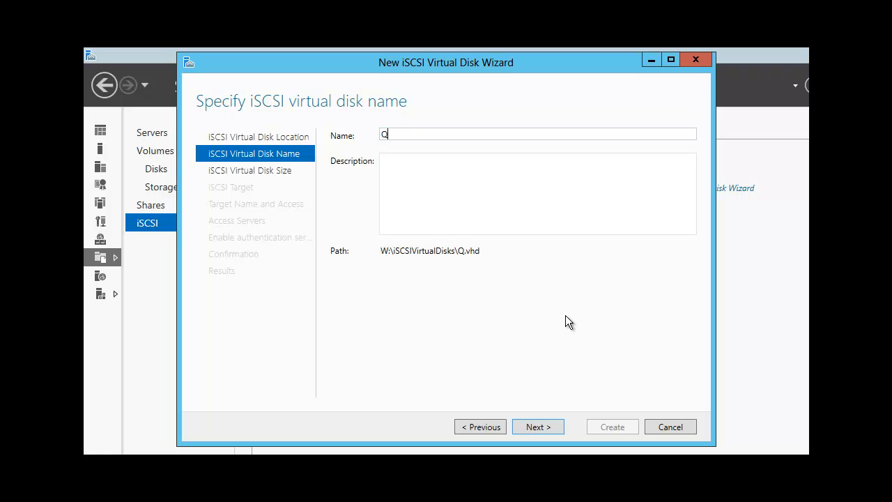
type("uorum")
left_click(529, 424)
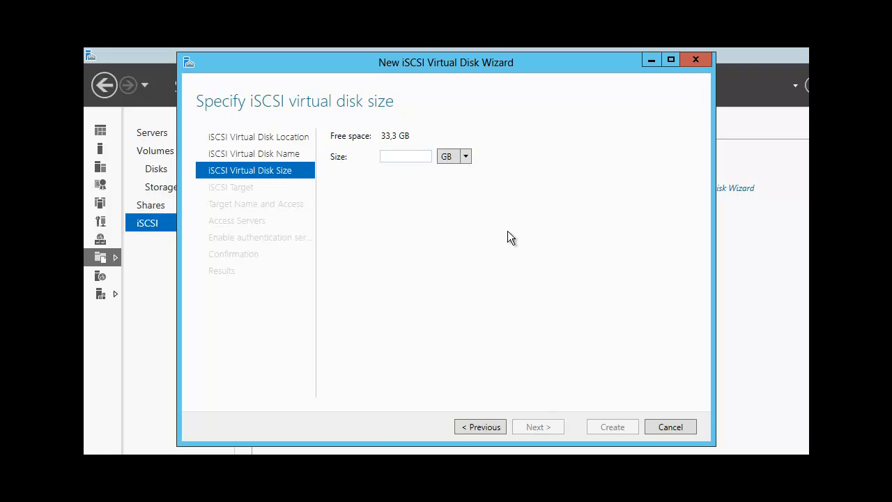
Set the Quorum virtual disk's size to 500 MB and continue to the target assignment
left_click(464, 155)
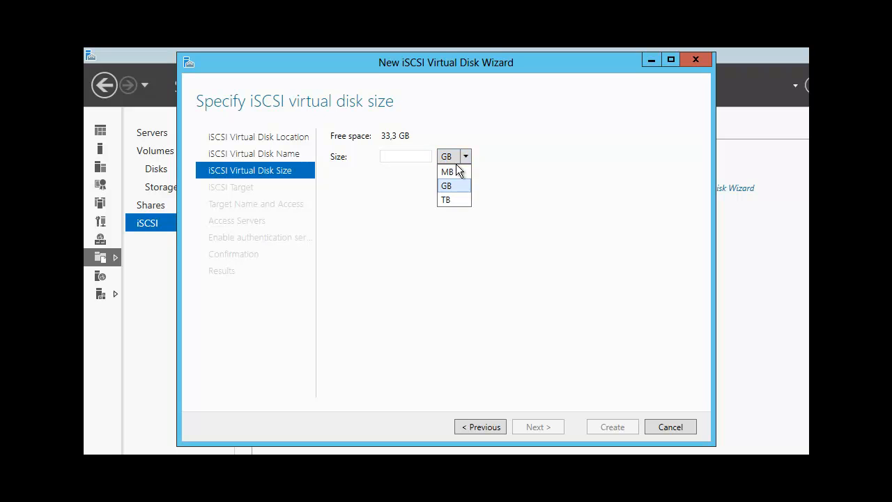
left_click(451, 173)
left_click(420, 156)
type("500")
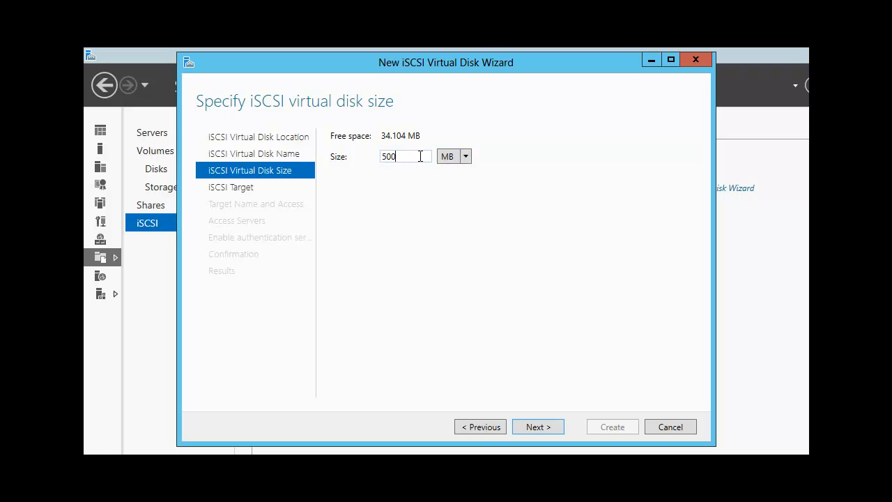
left_click(538, 427)
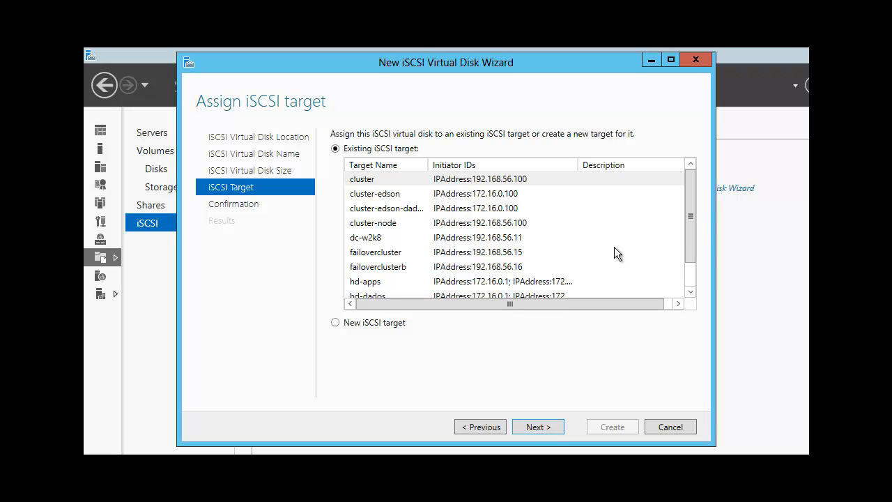
Assign the Quorum disk to the existing iSCSI target hd-quorum, create the disk and close the wizard
left_click_drag(689, 213, 689, 248)
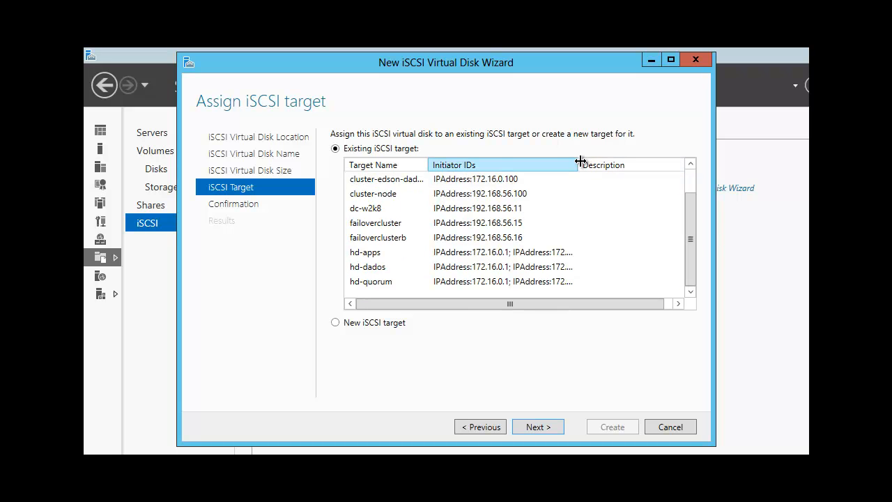
left_click_drag(581, 161, 591, 162)
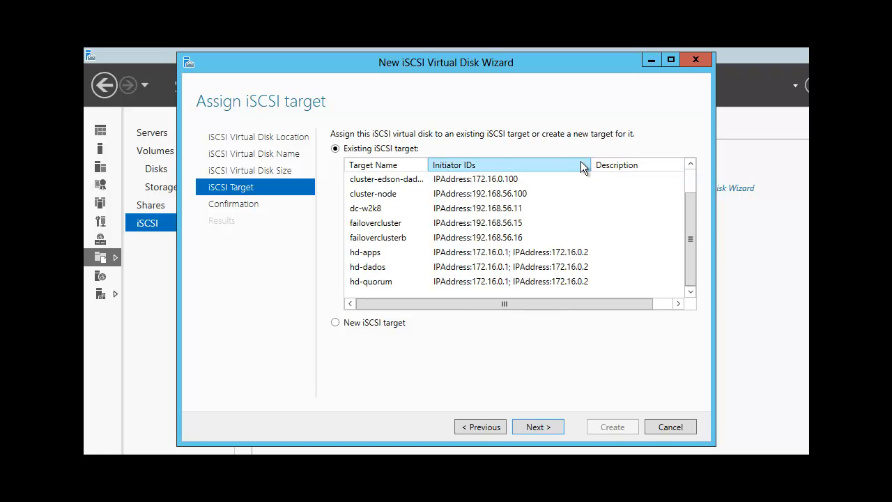
left_click(375, 286)
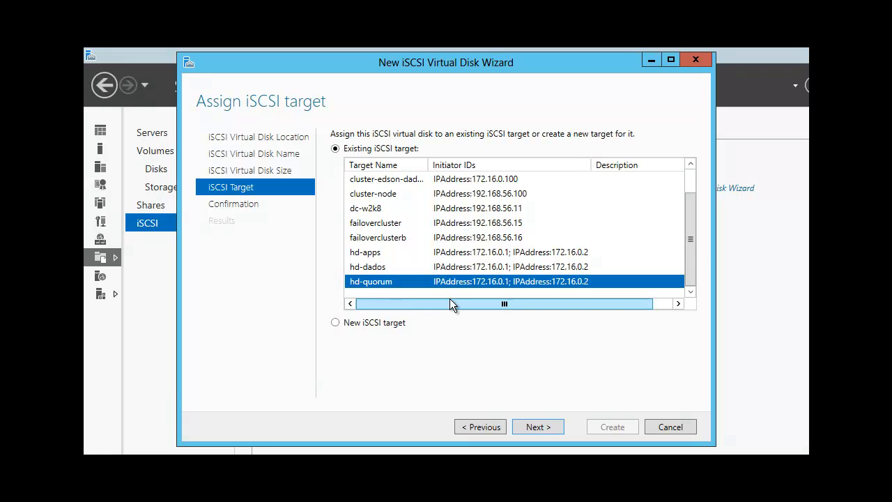
left_click(537, 427)
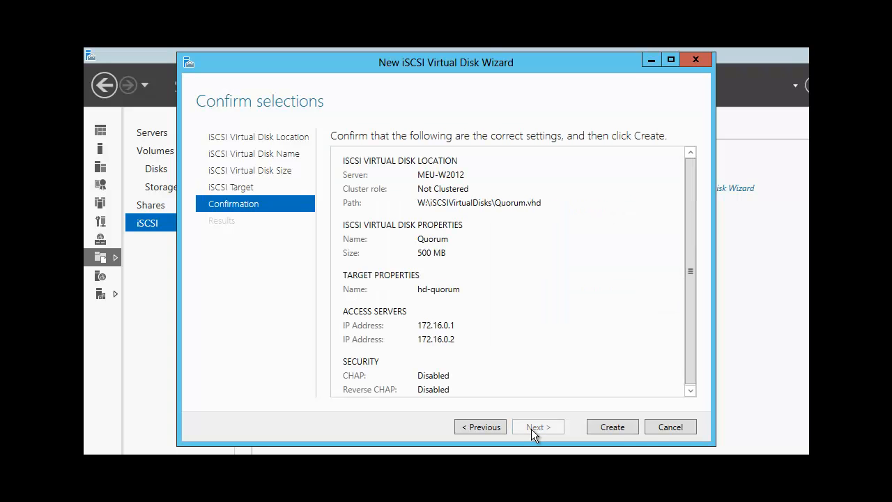
left_click(601, 429)
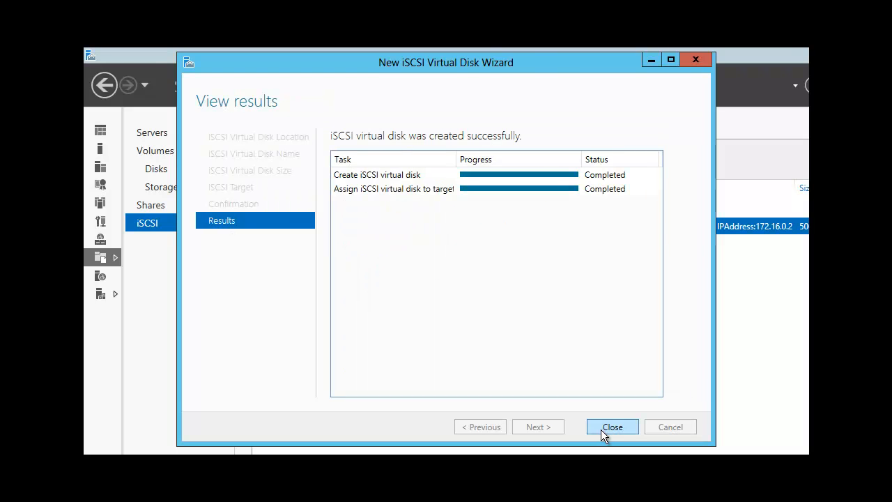
left_click(601, 430)
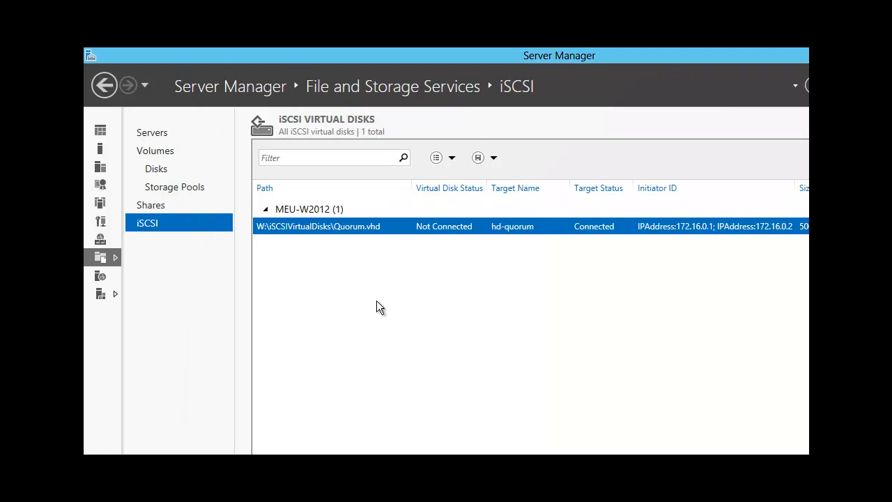
Start a second iSCSI virtual disk and store it in the custom path W:\iSCSIVirtualDisks
right_click(382, 272)
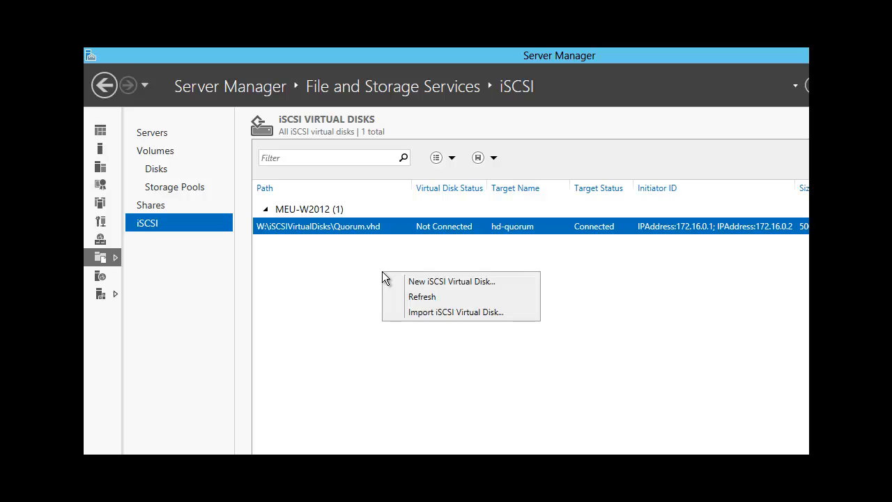
left_click(416, 282)
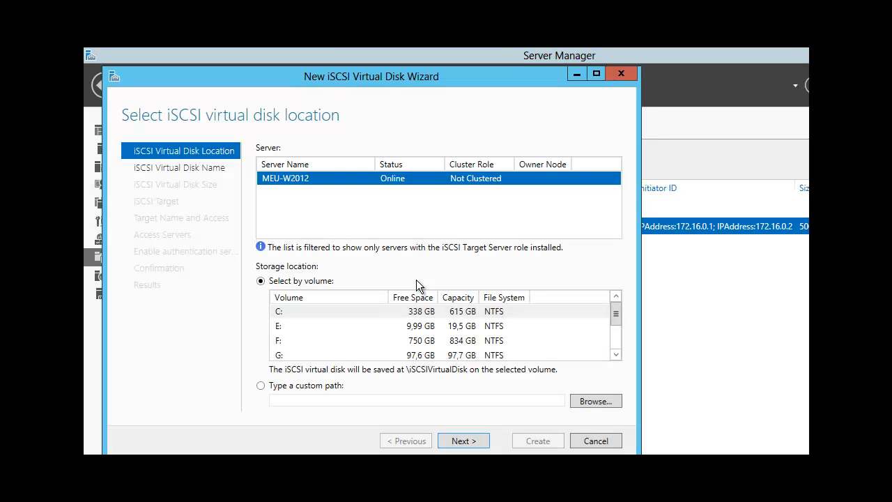
left_click(332, 386)
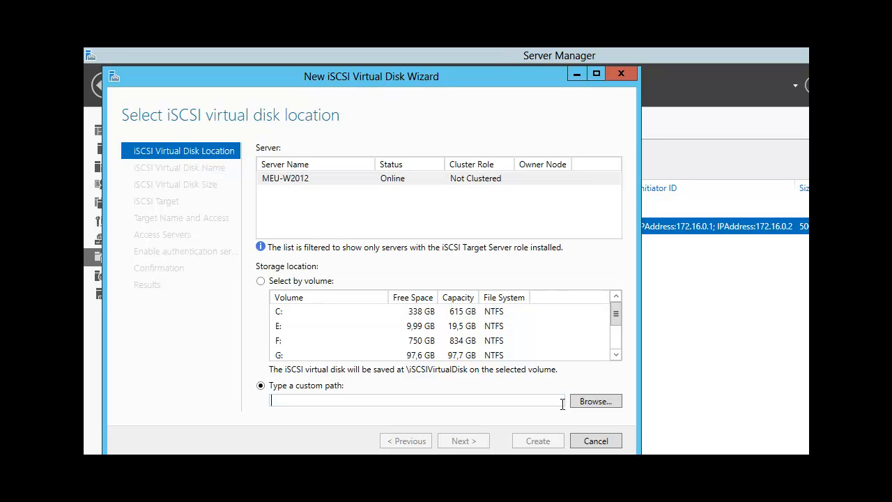
left_click(594, 401)
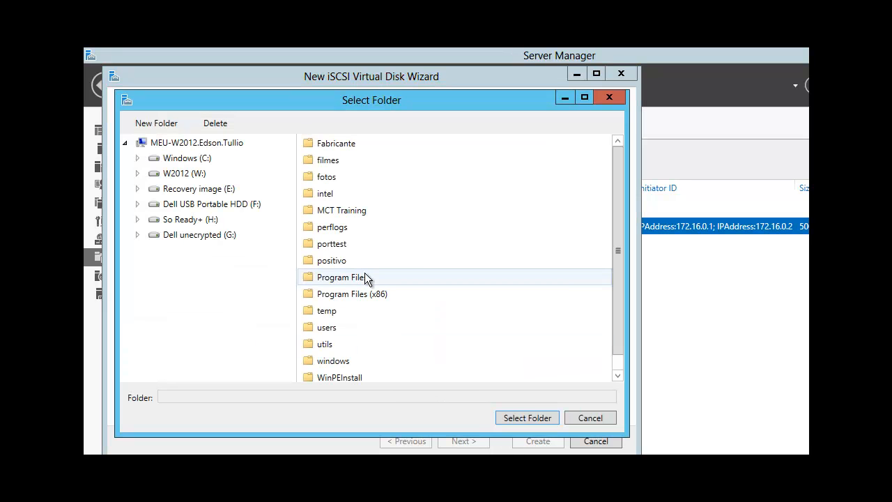
left_click(193, 172)
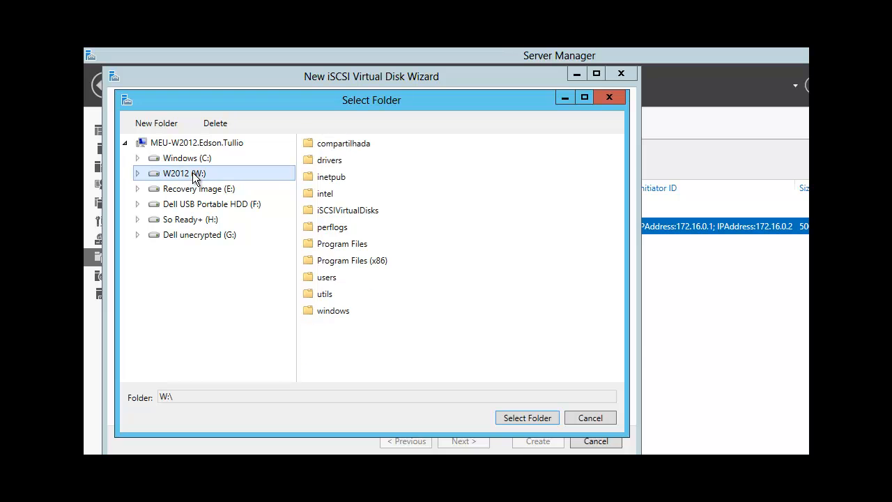
left_click(335, 209)
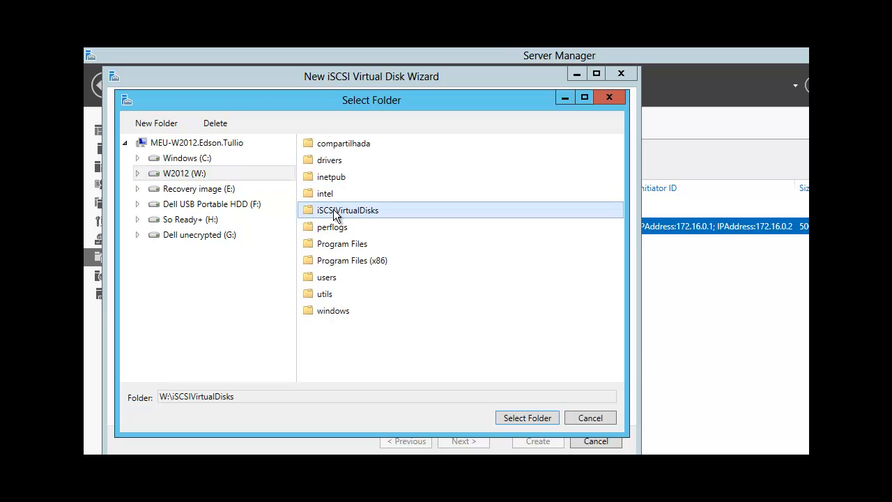
left_click(527, 419)
left_click(473, 439)
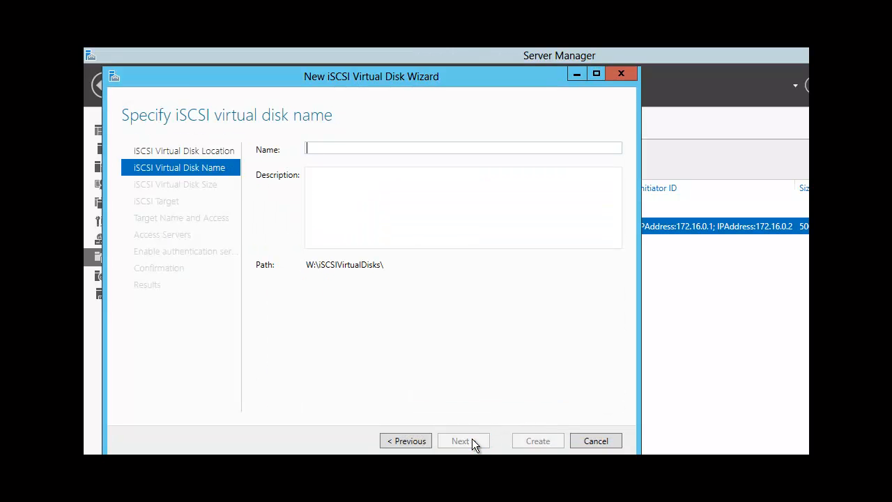
Name the second iSCSI virtual disk Dados and set its size to 1 GB
type("Dad")
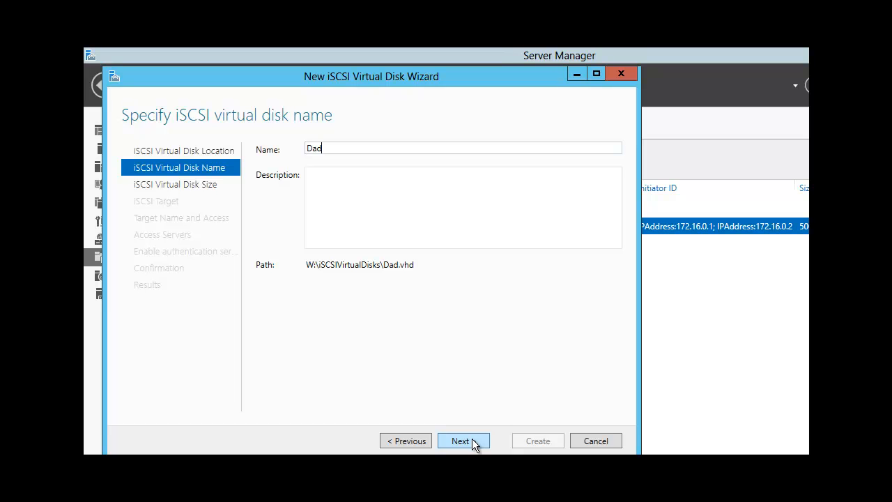
type("os")
left_click(473, 444)
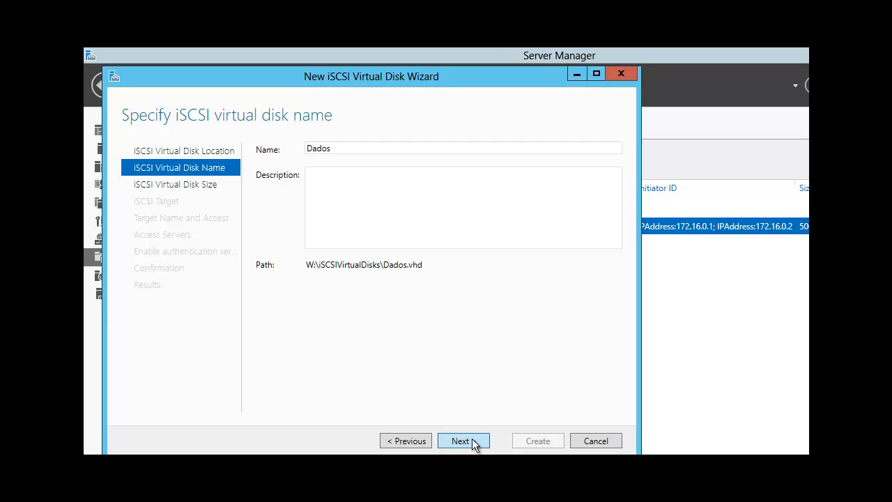
type("1")
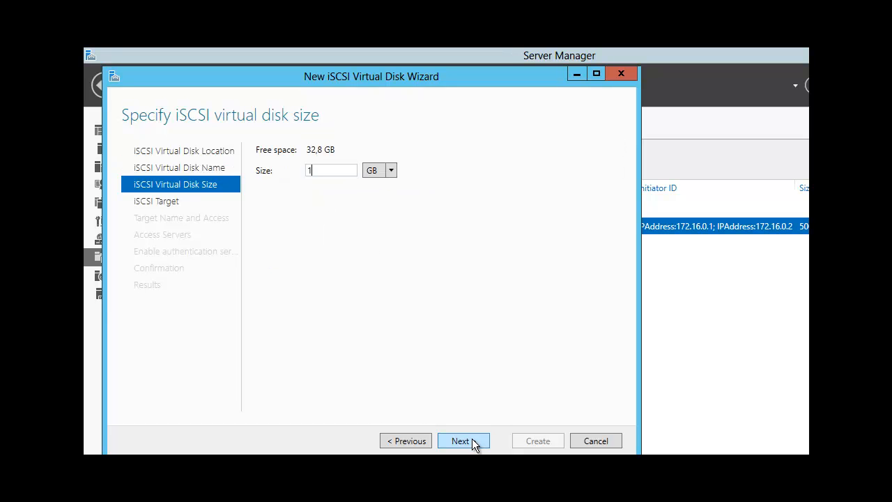
left_click(472, 441)
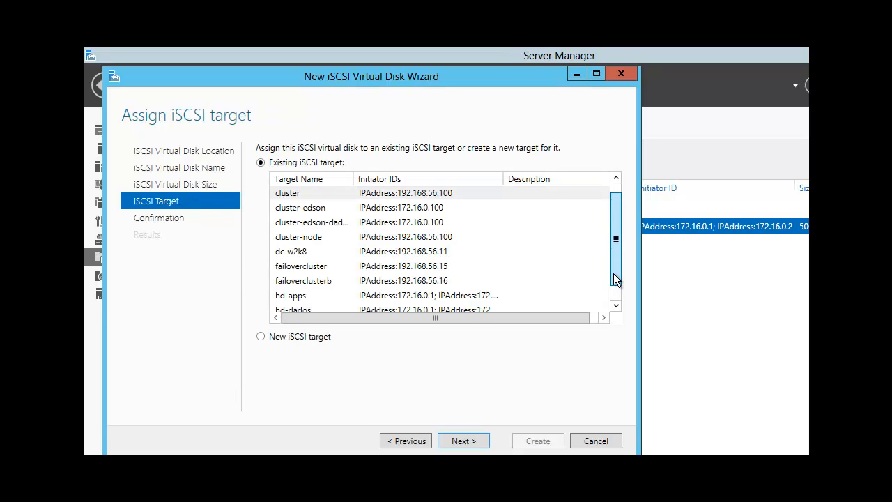
Choose a new iSCSI target for the Dados disk instead of an existing one and proceed to the target name
scroll(614, 275, "down", 1)
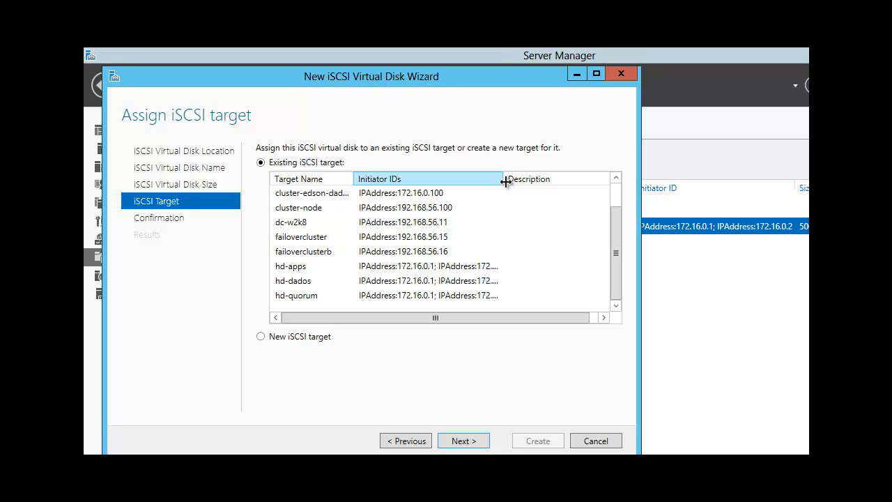
left_click_drag(503, 179, 516, 178)
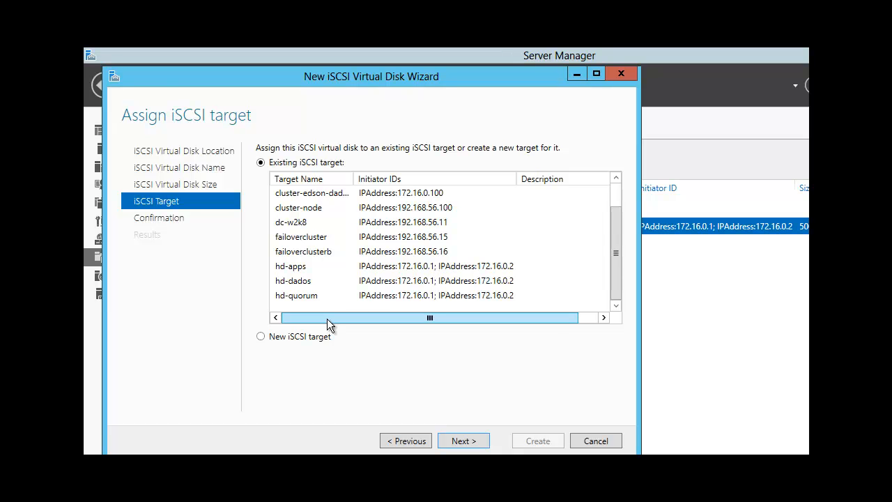
left_click(294, 337)
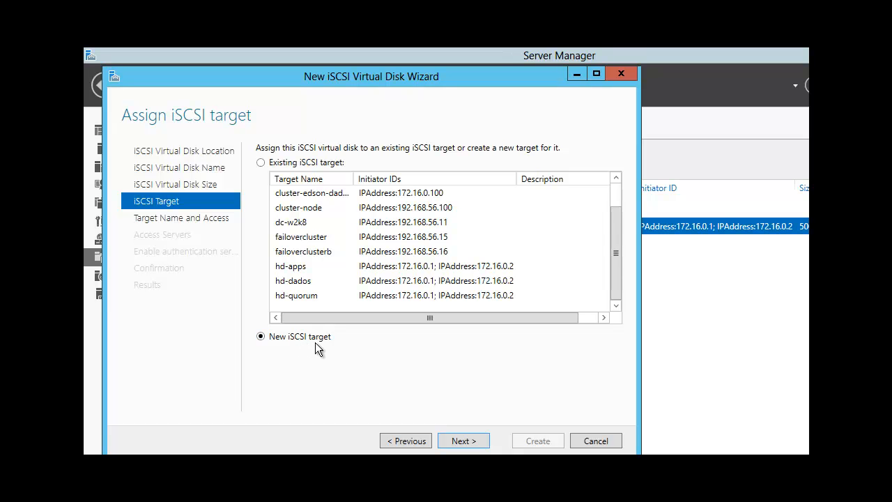
left_click(457, 441)
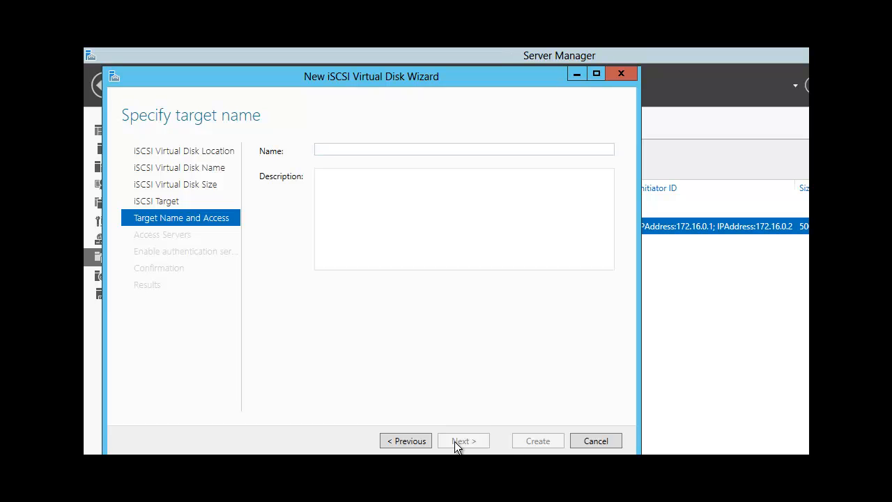
Try to name the new iSCSI target HD-Dados and continue to the access servers
type("HD")
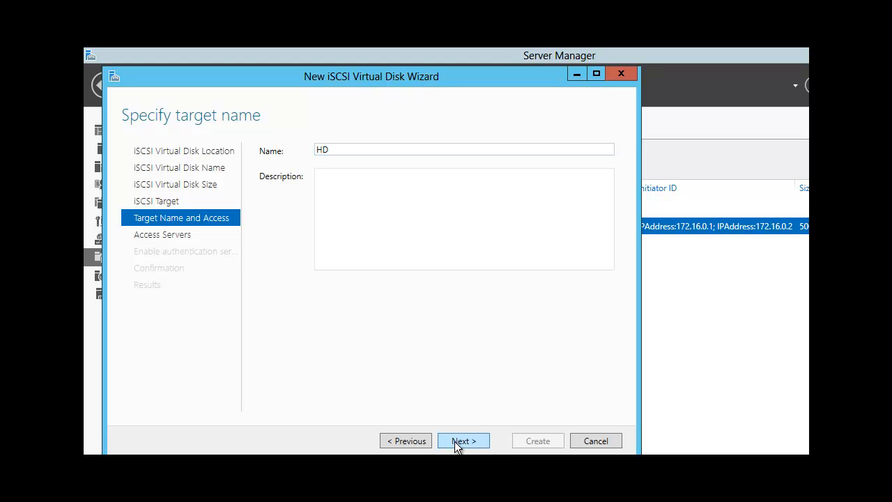
type("-Dados")
left_click(455, 442)
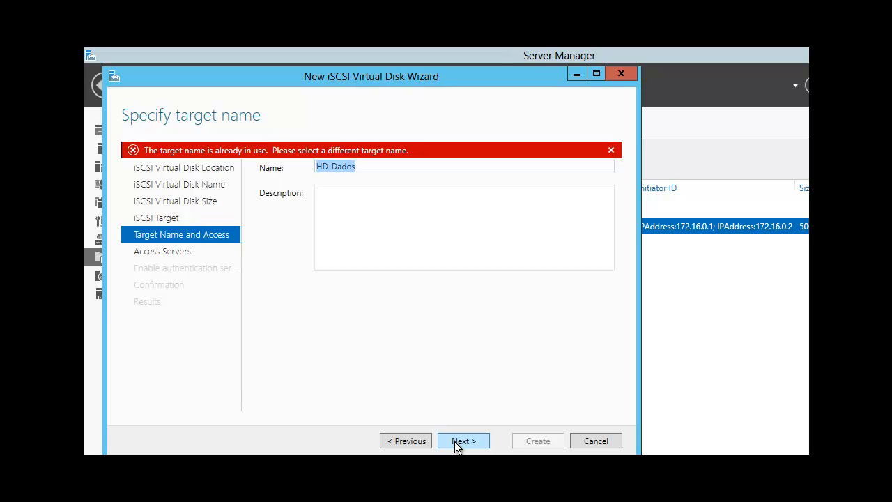
Change the new iSCSI target's name to hd-dados2 and continue to the access servers
left_click(363, 166)
type("-b-")
key("shift+Left")
key("shift+Left")
key("shift+Left")
type("2")
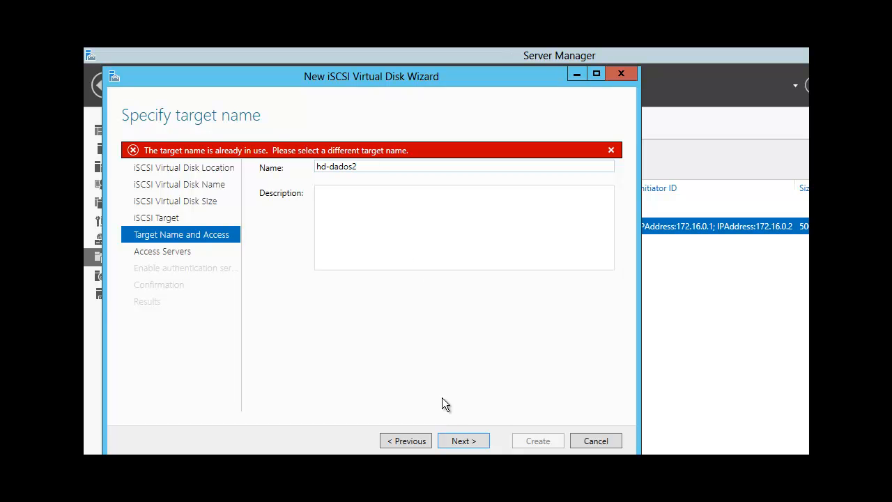
left_click(462, 442)
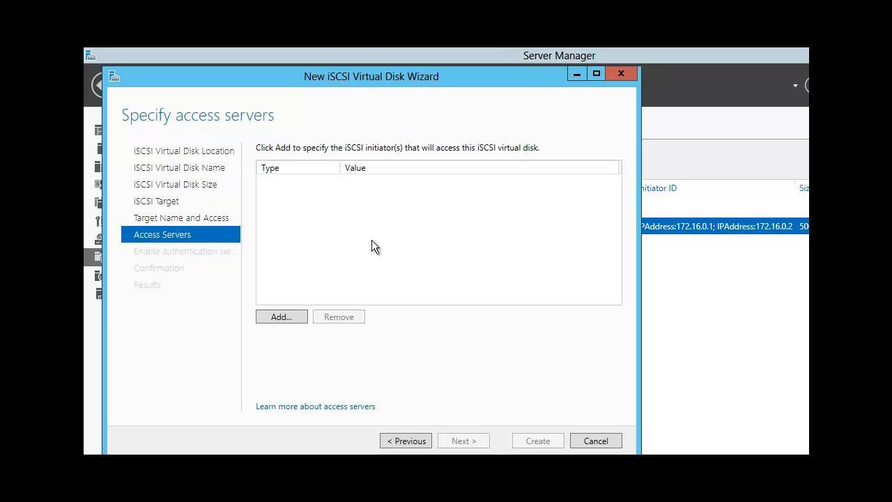
Add an access server for the Dados disk identified by the IP address 172.16.0.1
left_click(281, 317)
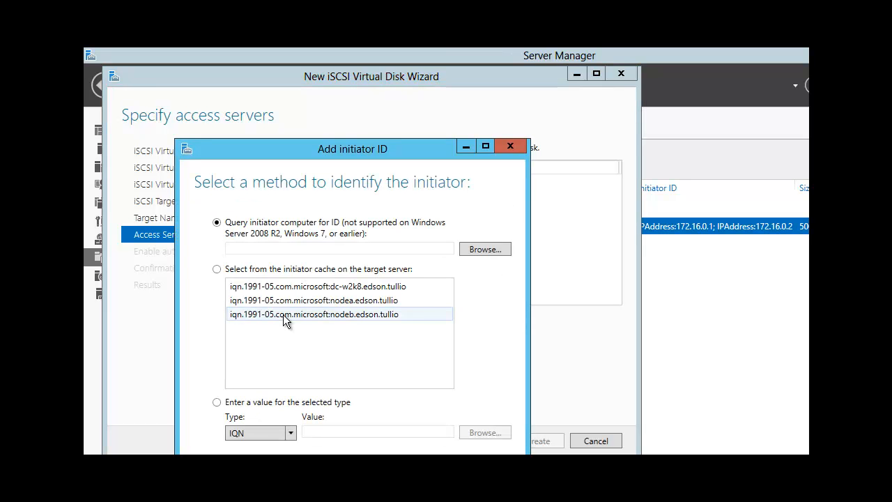
left_click(290, 431)
left_click(362, 156)
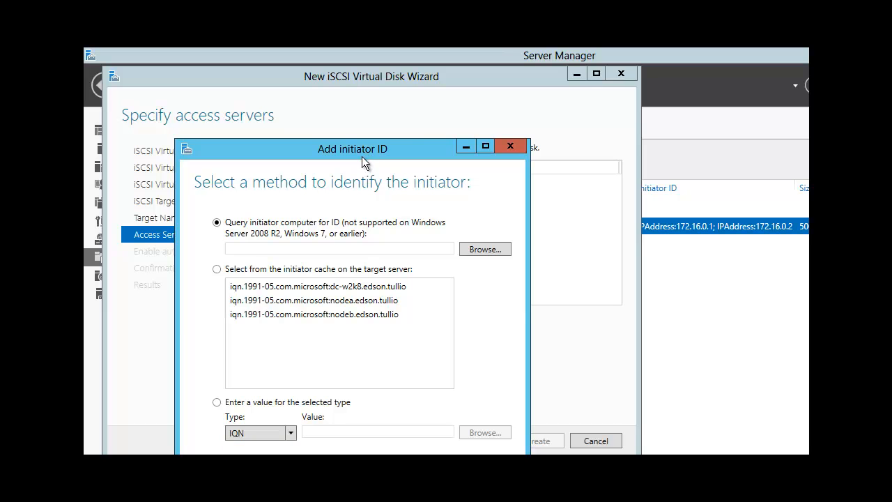
left_click_drag(370, 153, 451, 83)
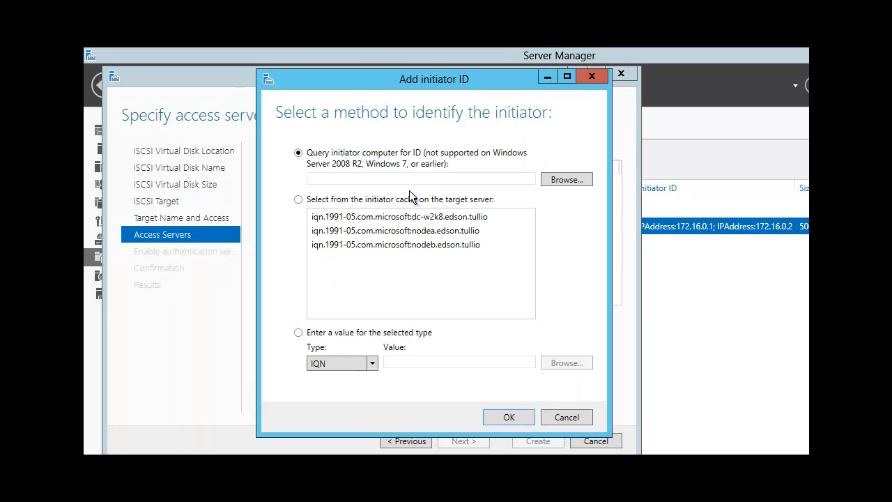
left_click(369, 363)
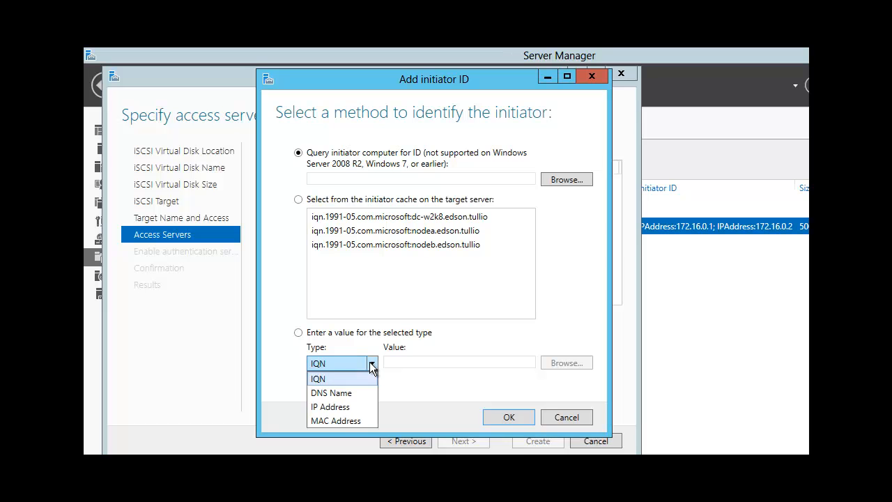
left_click(342, 408)
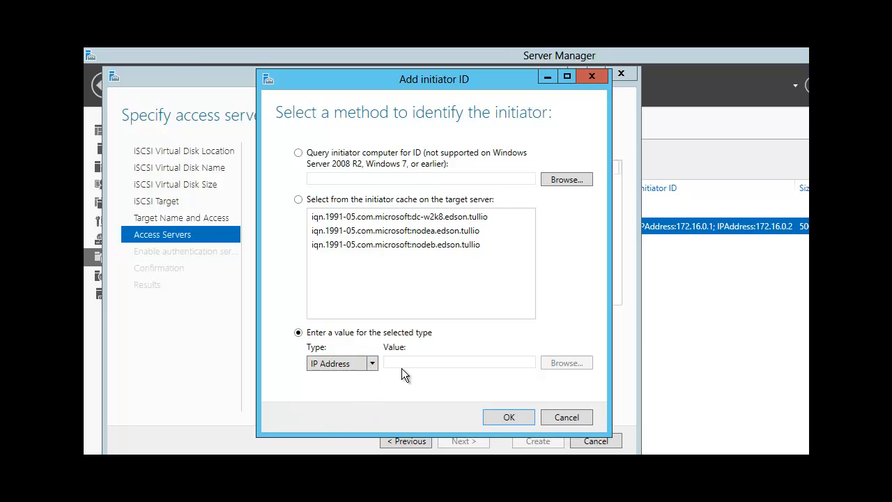
left_click(434, 361)
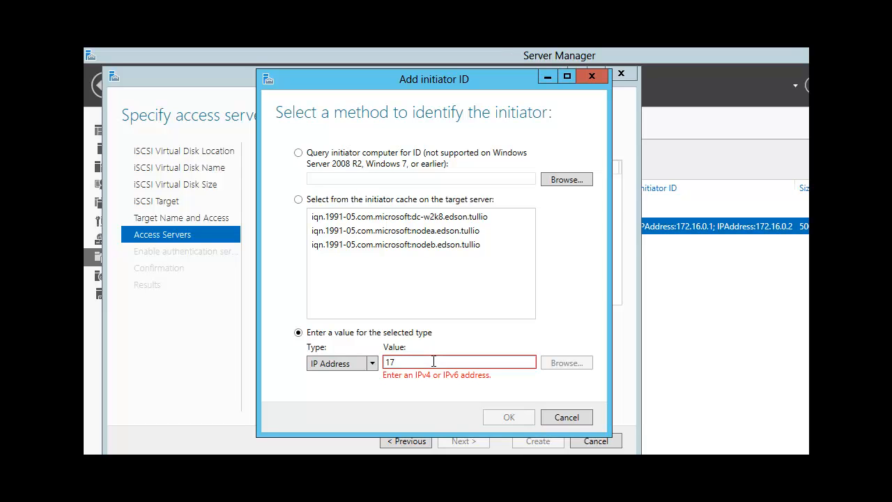
type("2.0")
key("BackSpace")
type("16.0.1")
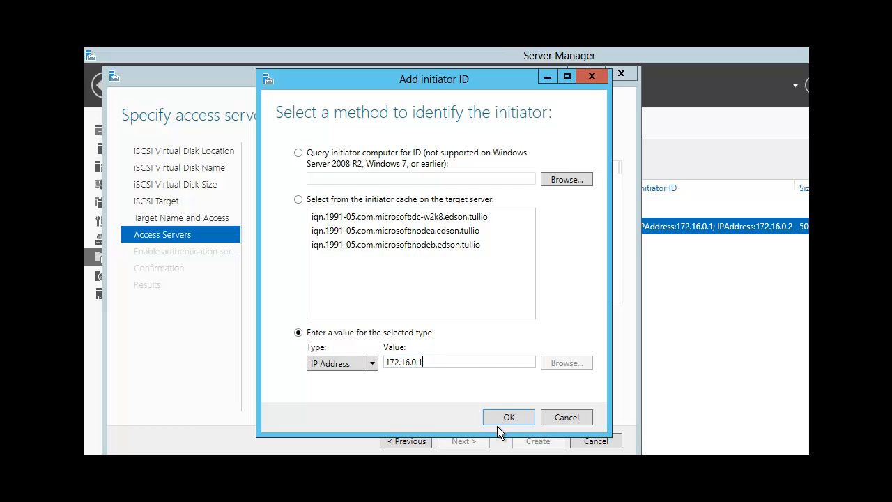
left_click(508, 417)
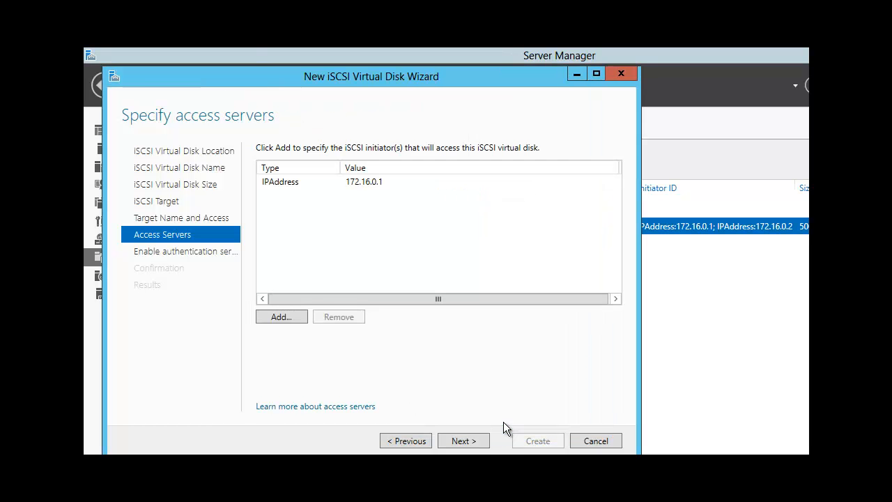
Add a second access server for the Dados disk identified by the IP address 172.16.0.2
left_click(300, 320)
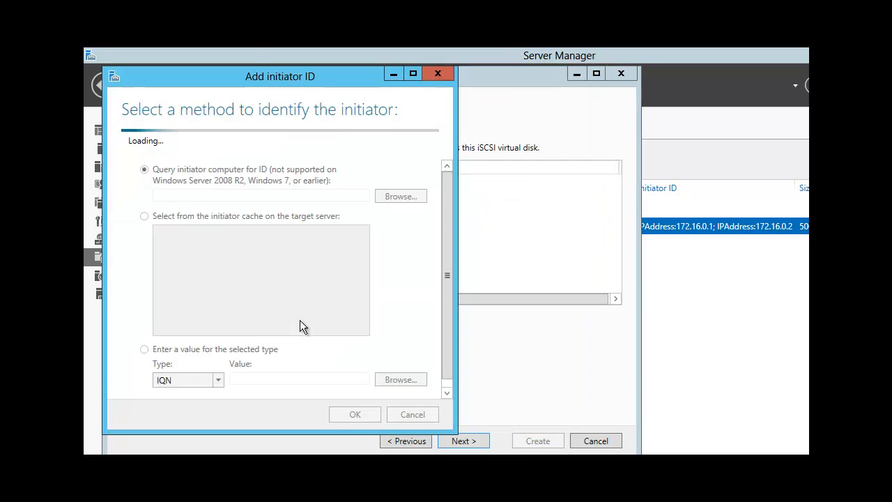
left_click(212, 360)
left_click(199, 405)
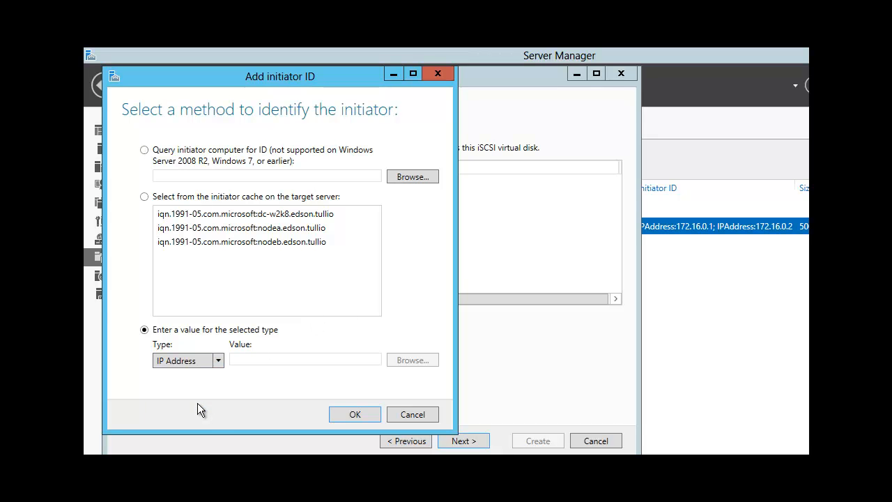
left_click(264, 361)
type("172.16")
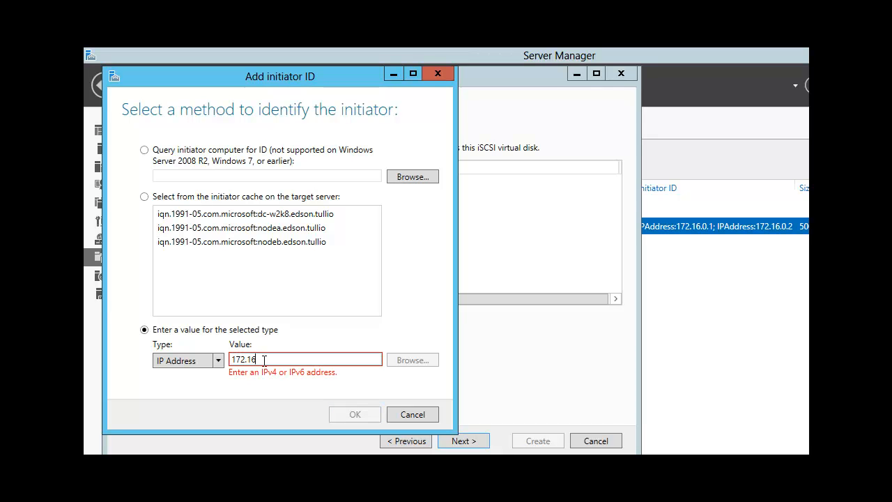
type(".0.2")
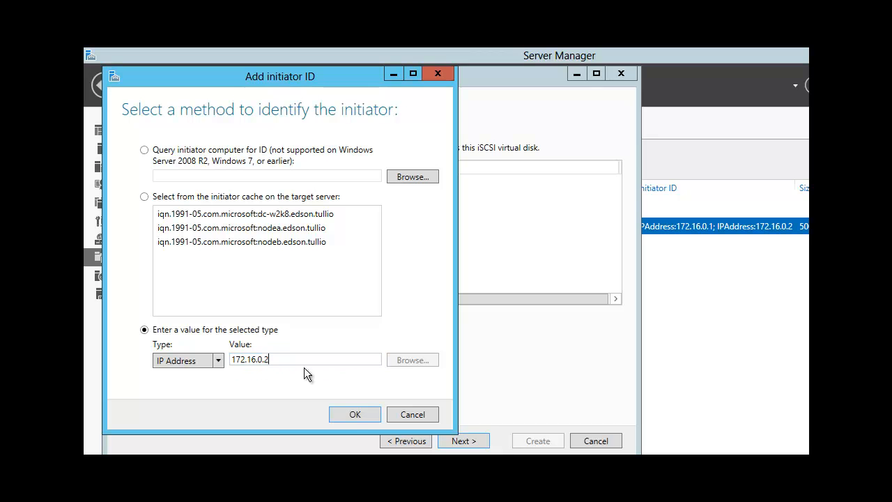
left_click(347, 414)
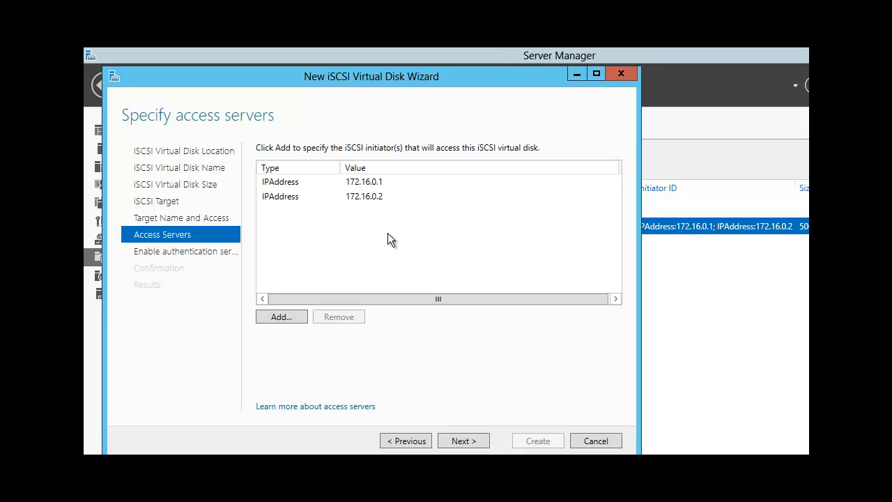
Leave CHAP and reverse CHAP disabled, create the Dados virtual disk and close the wizard
left_click(454, 441)
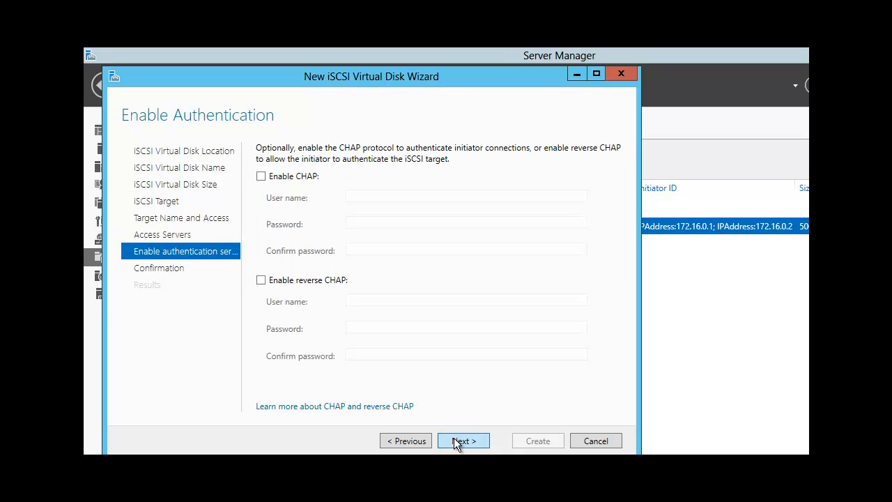
left_click(454, 441)
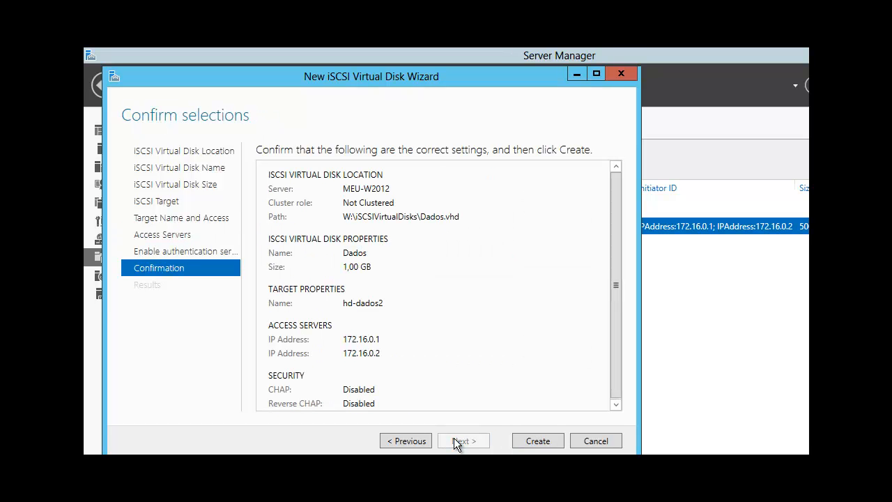
left_click(530, 440)
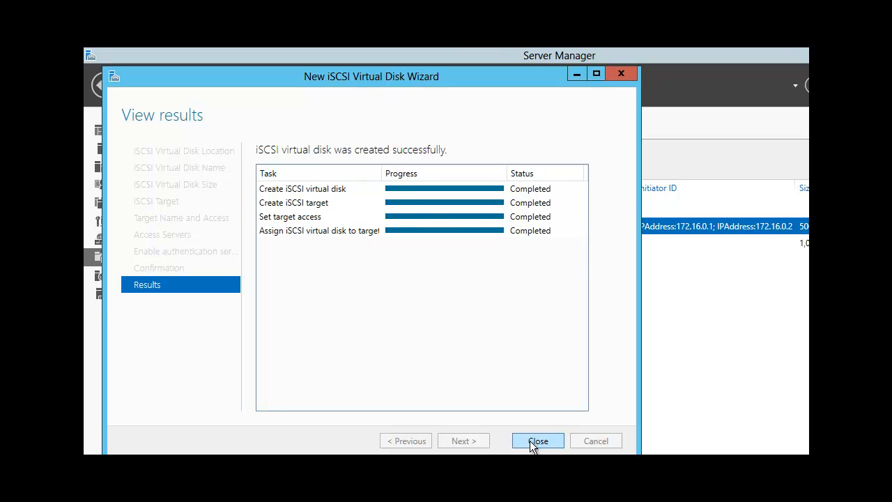
left_click(538, 440)
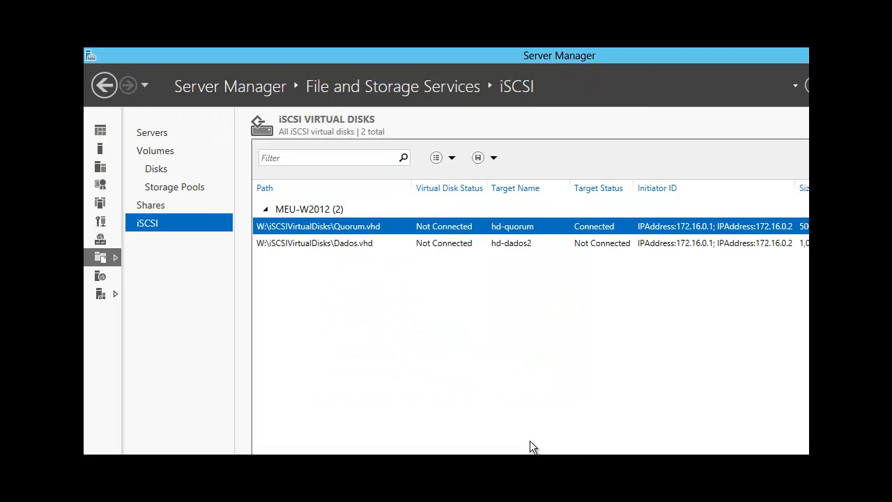
Start a third iSCSI virtual disk and store it in the custom path W:\iSCSIVirtualDisks
left_click(334, 242)
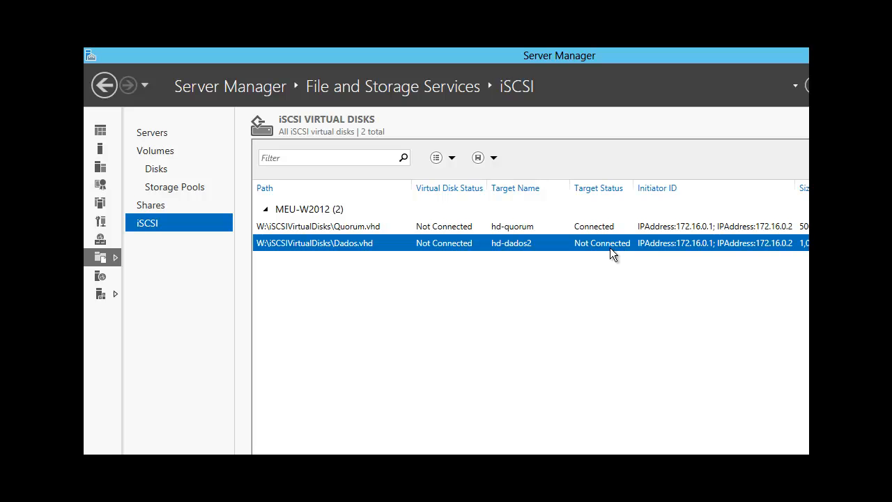
right_click(410, 306)
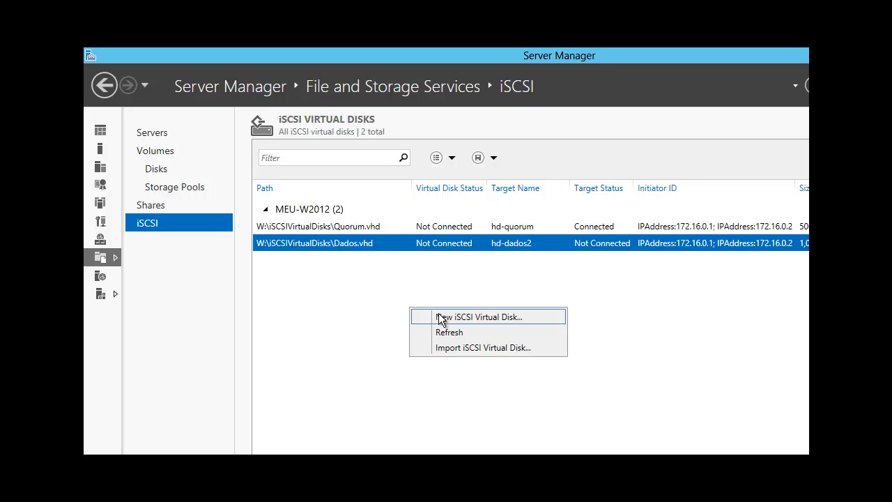
left_click(438, 313)
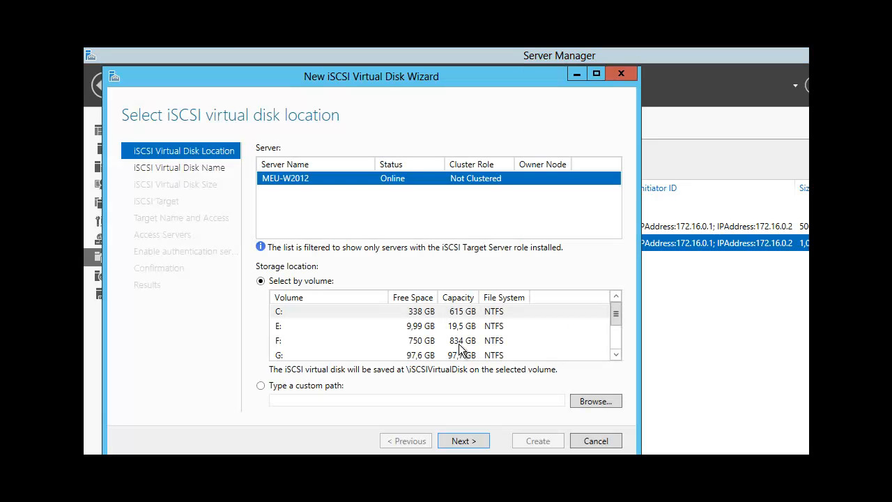
left_click(581, 402)
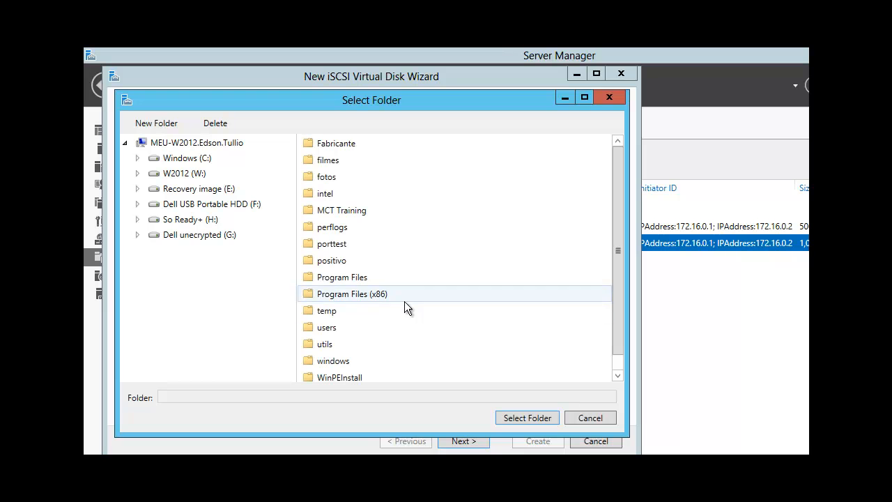
left_click(198, 175)
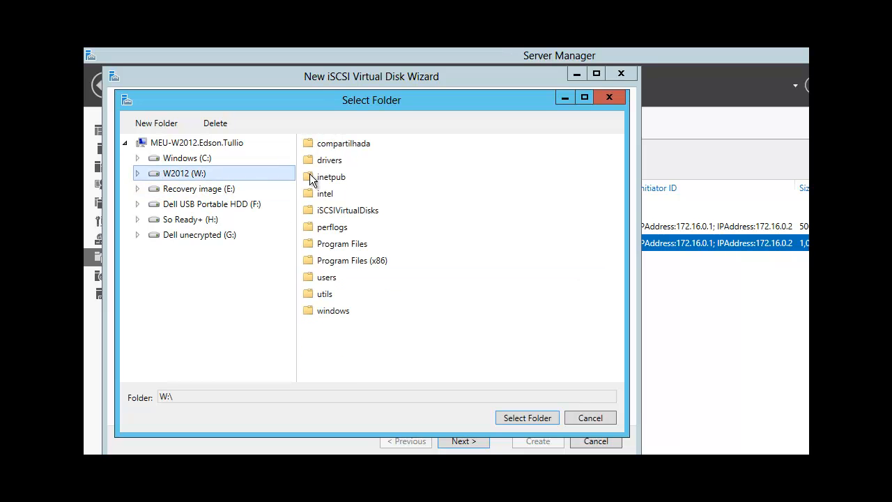
left_click(325, 214)
double_click(324, 214)
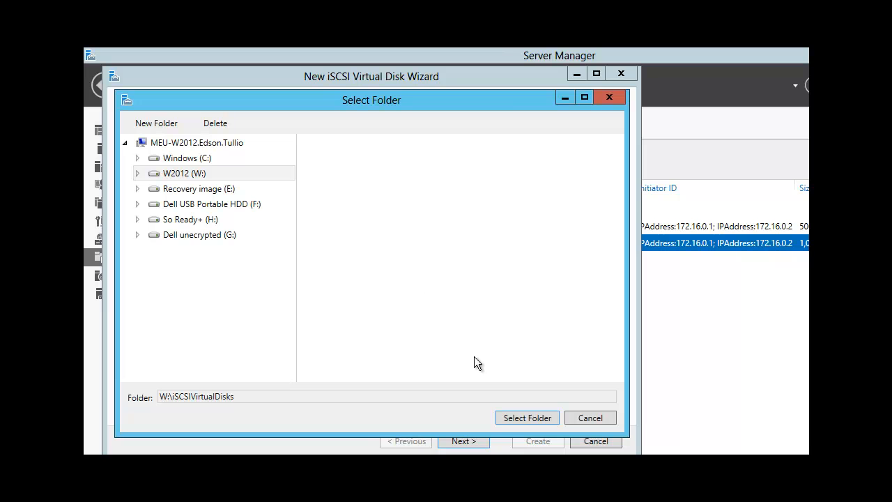
left_click(512, 421)
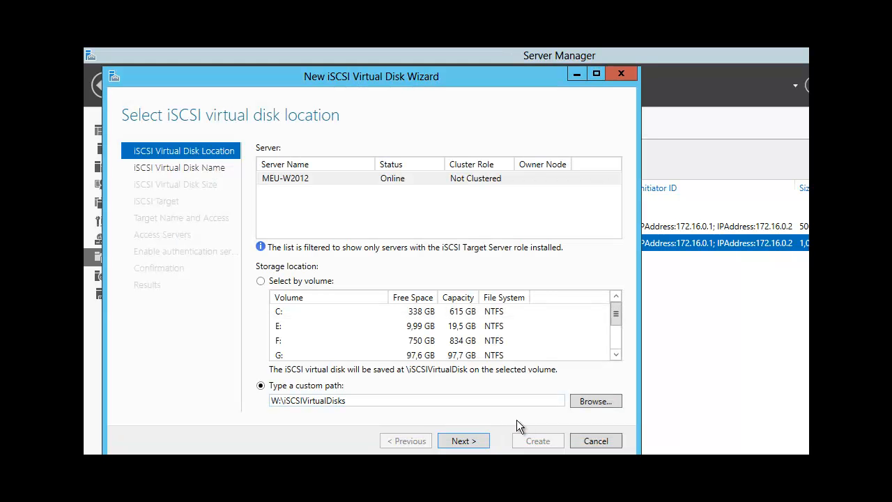
left_click(453, 444)
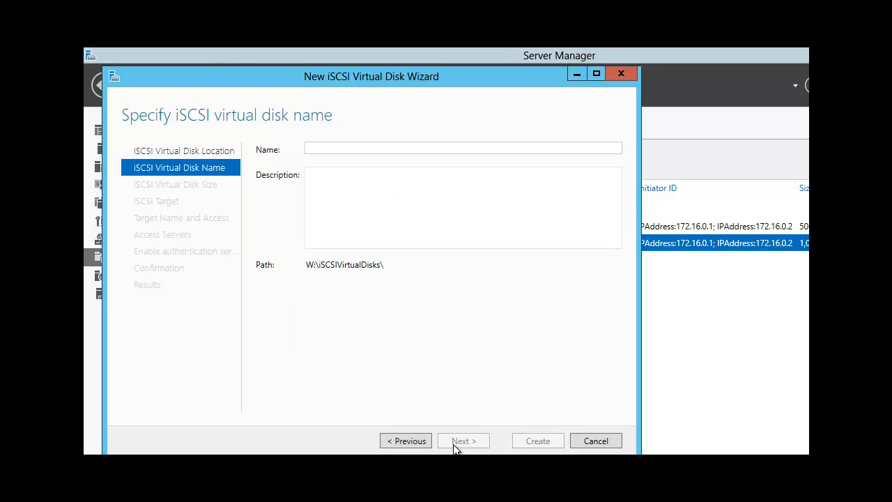
Name the third iSCSI virtual disk Apps and set its size to 1 GB
type("Apps")
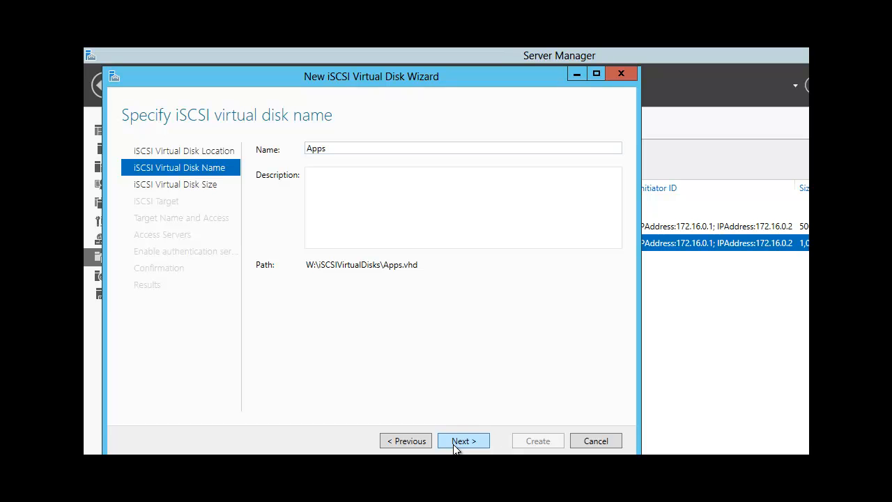
left_click(454, 444)
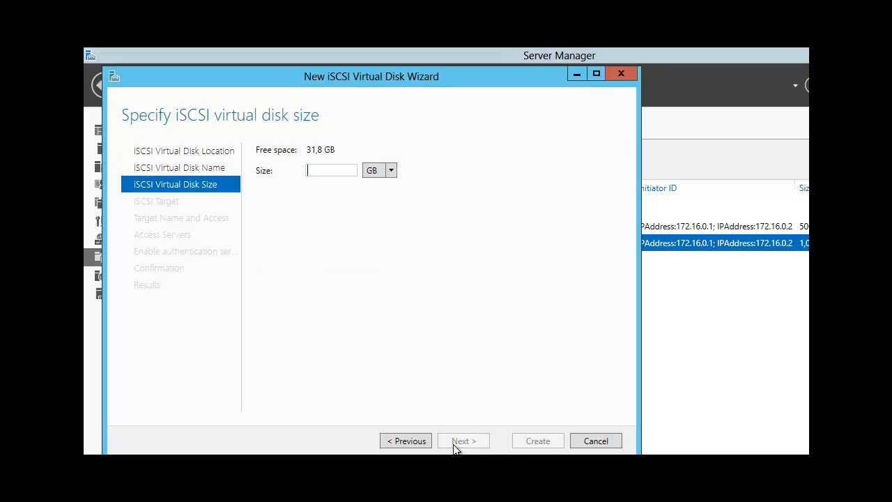
type("1")
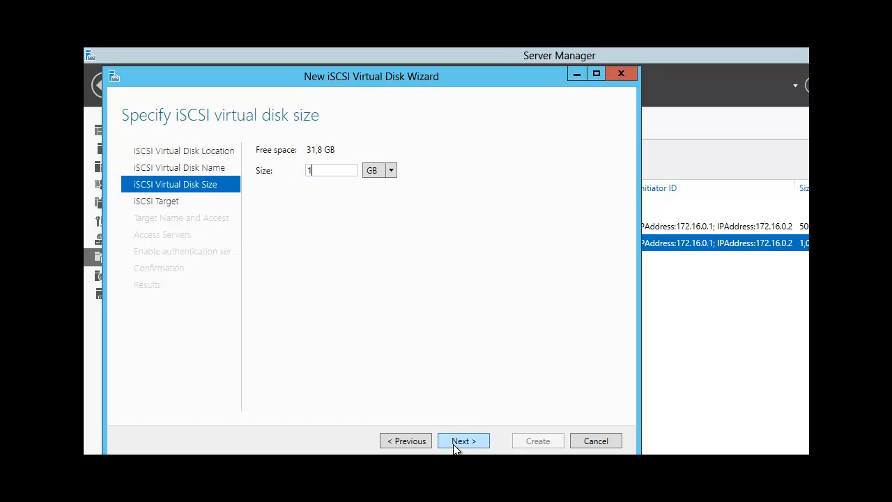
left_click(453, 444)
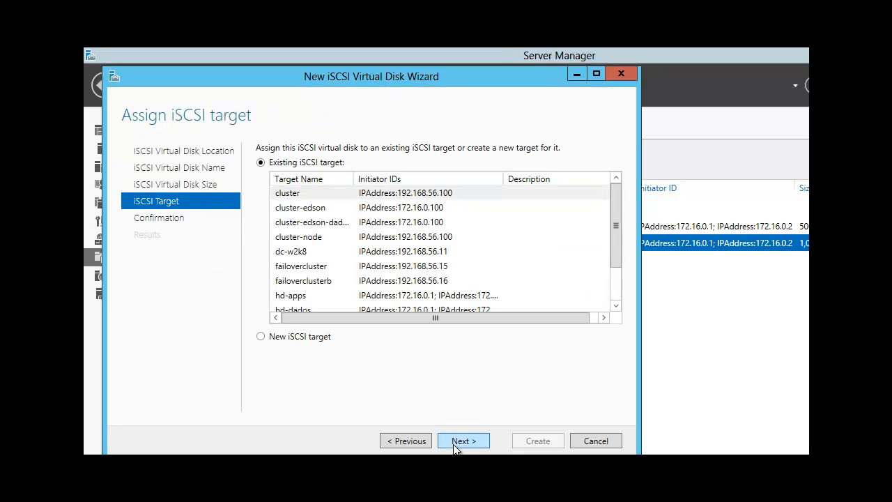
Assign the Apps virtual disk to the existing iSCSI target hd-apps, create the disk and close the wizard
double_click(503, 176)
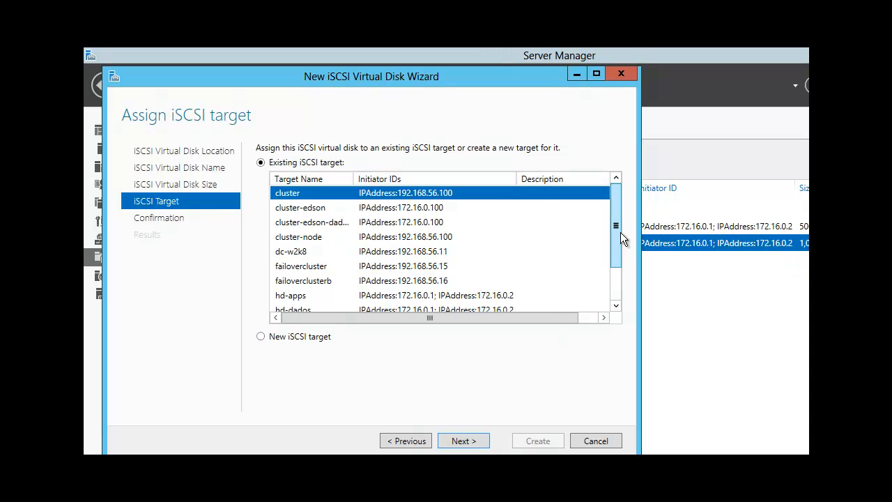
left_click_drag(614, 232, 613, 286)
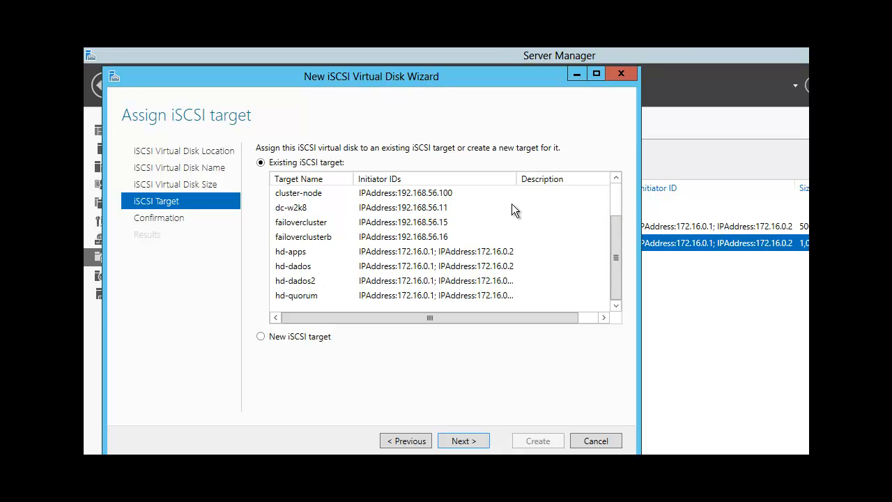
double_click(518, 179)
left_click(310, 253)
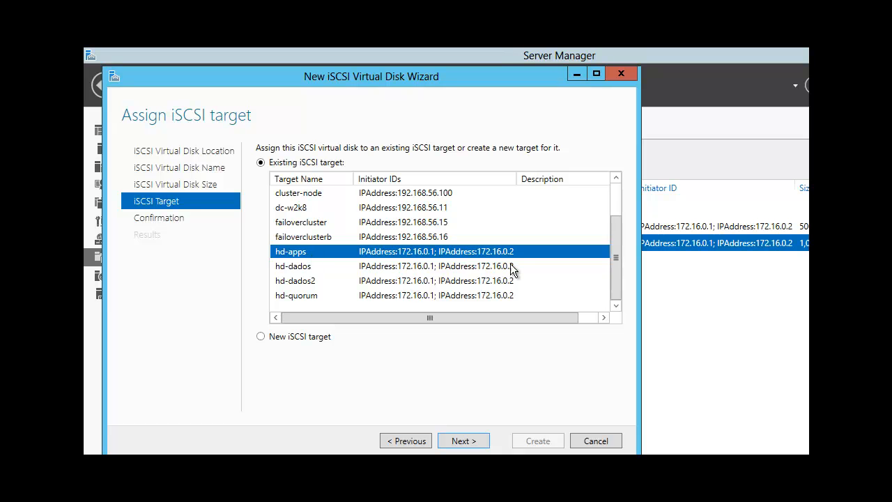
left_click(461, 441)
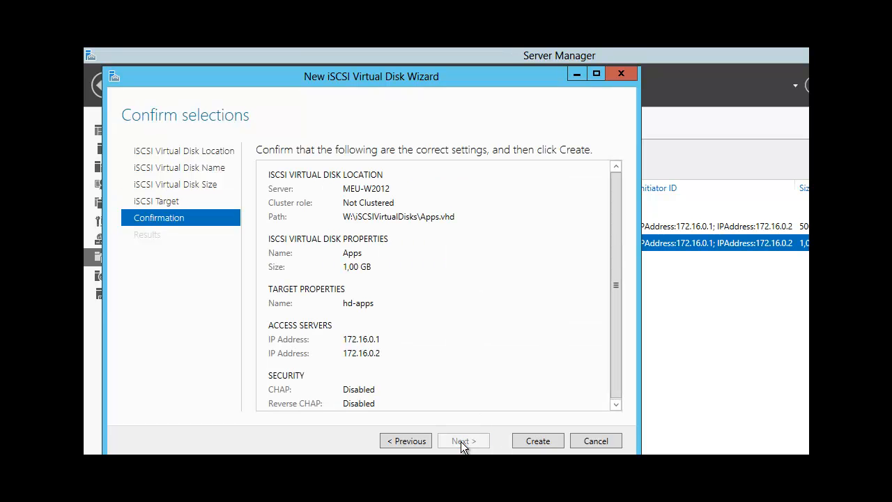
left_click(535, 441)
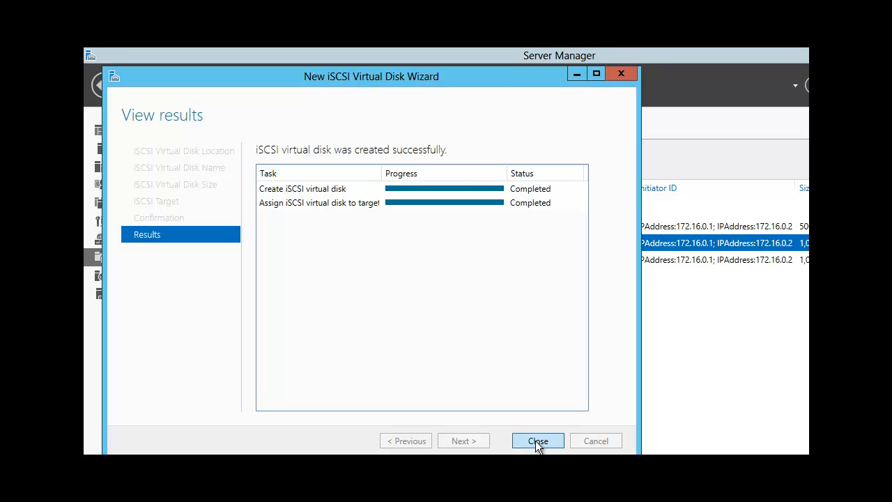
left_click(537, 441)
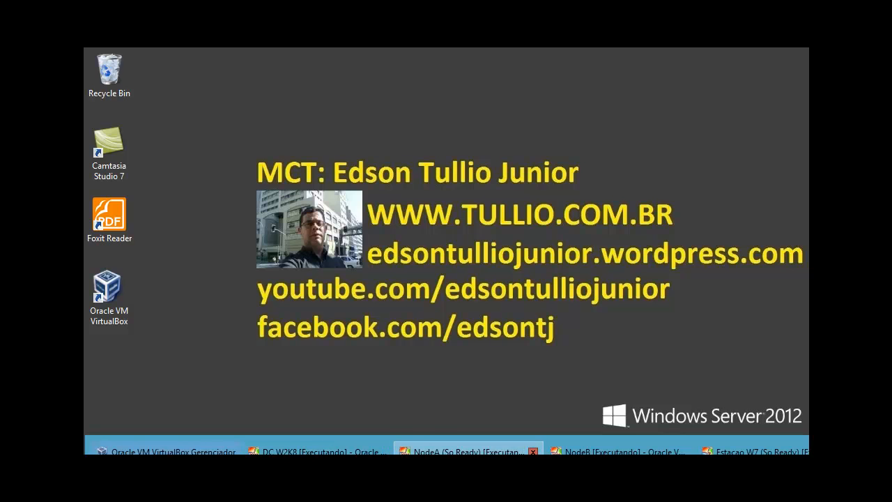
Switch to the NodeA virtual machine, open Disk Management in Computer Management and enlarge the disk list
left_click(467, 451)
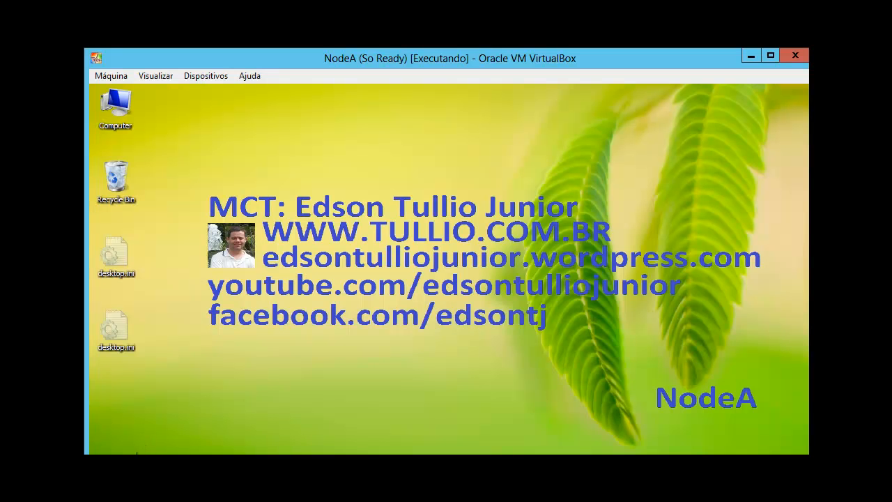
left_click(124, 450)
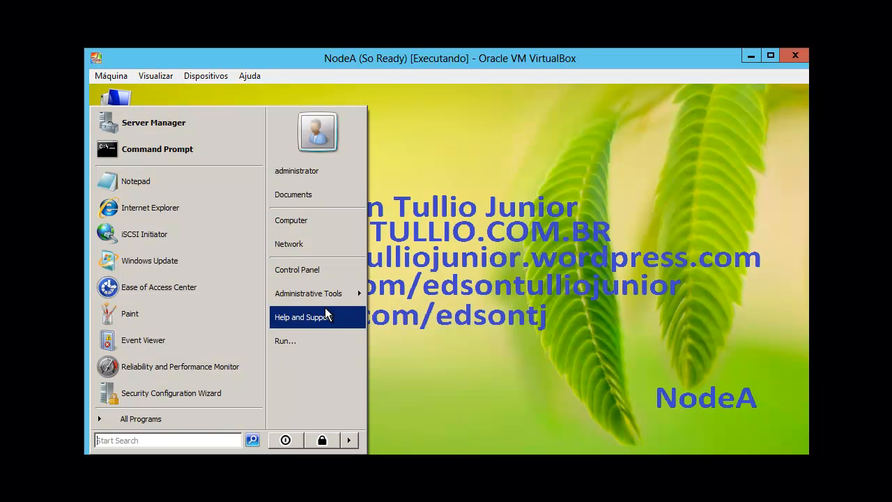
mouse_move(342, 298)
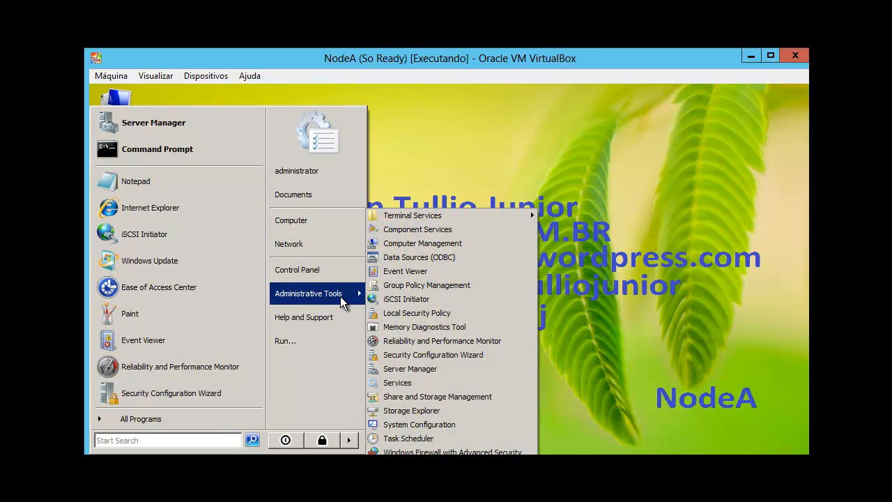
left_click(409, 245)
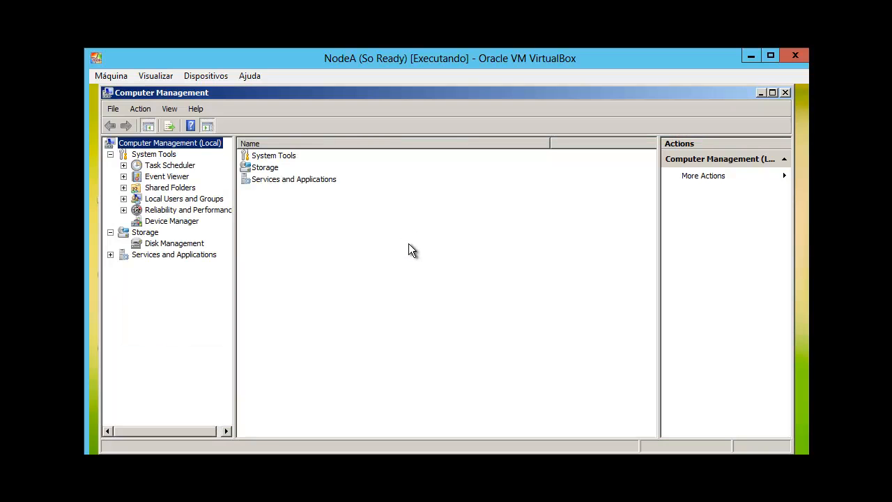
left_click(198, 246)
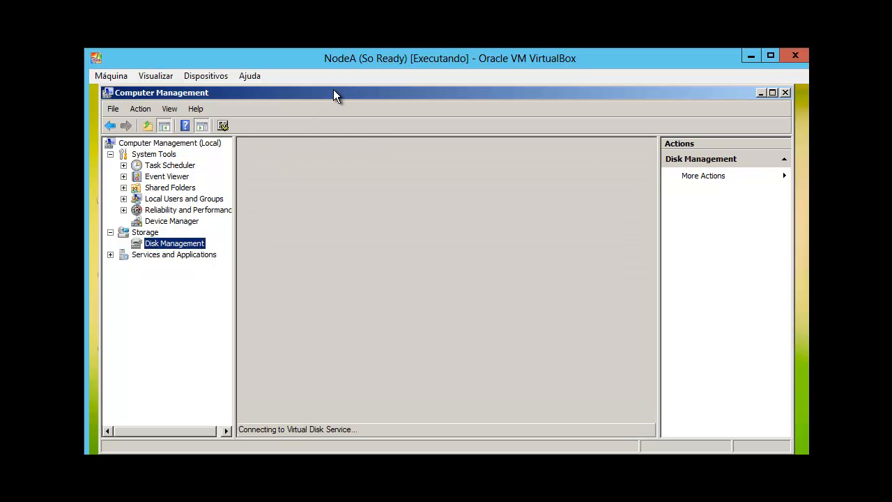
double_click(333, 90)
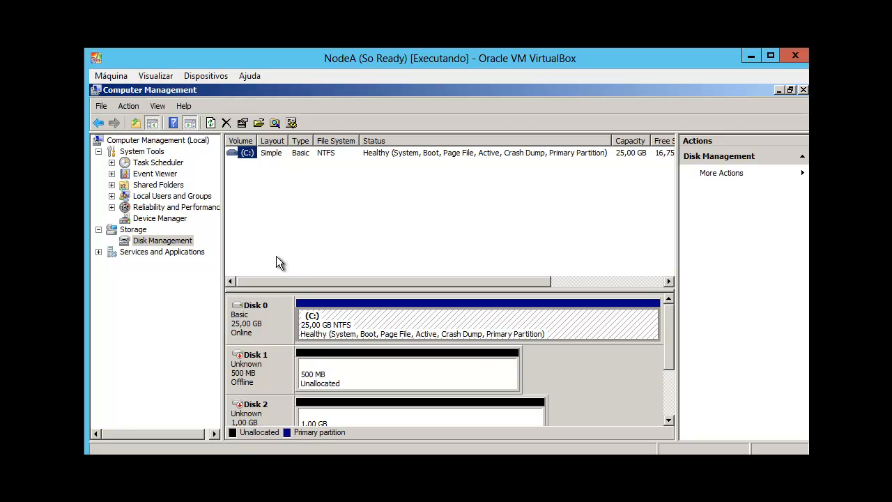
left_click_drag(270, 287, 293, 198)
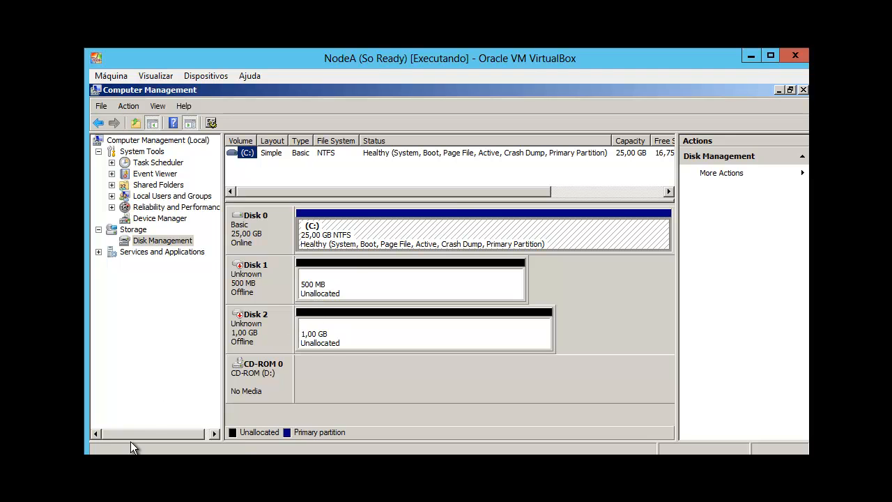
Open the iSCSI Initiator on NodeA and refresh the target portal 172.16.0.100 and the list of targets
key("super")
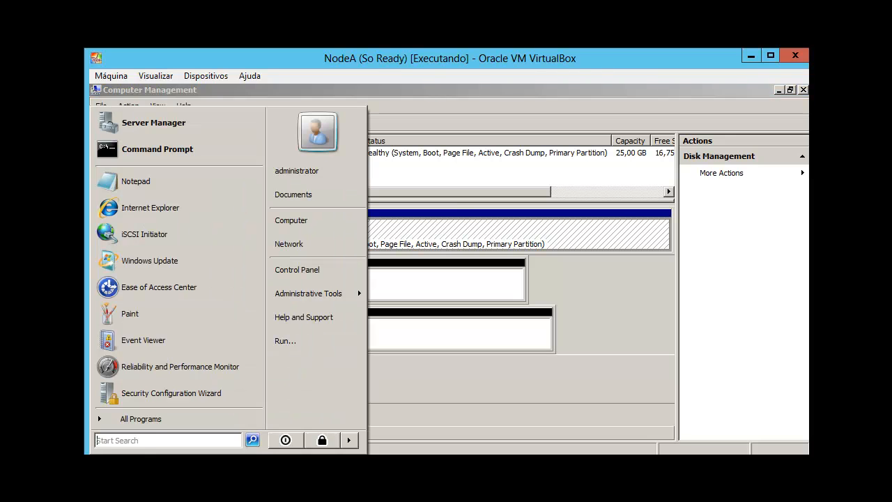
mouse_move(335, 293)
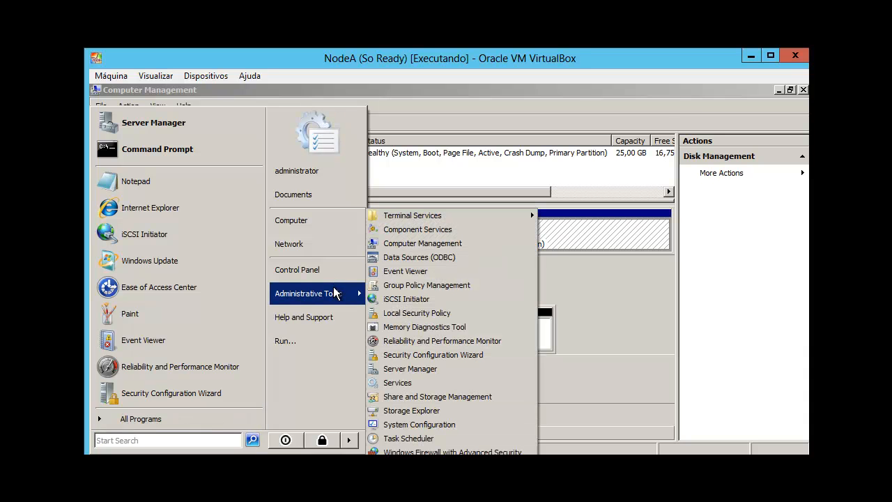
left_click(400, 299)
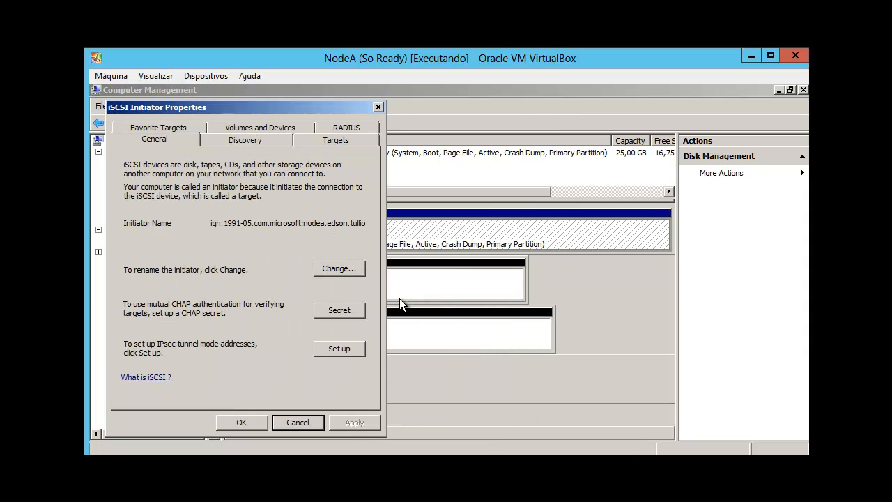
left_click(265, 143)
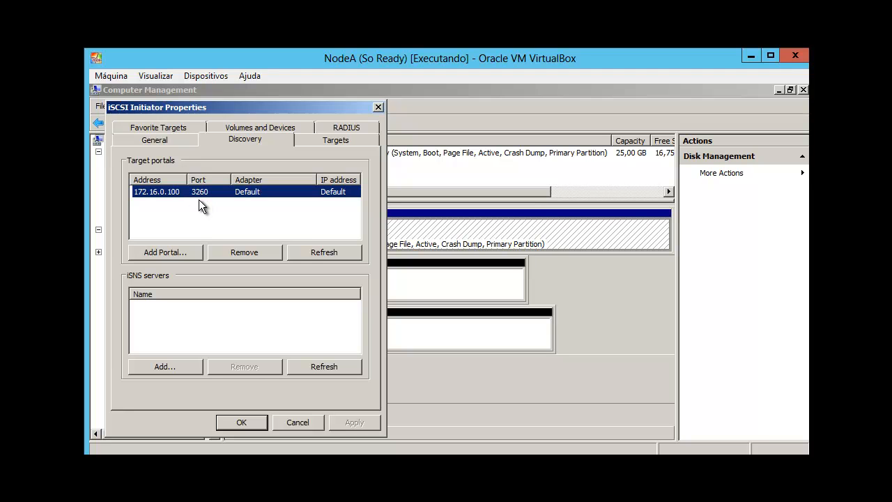
left_click(305, 251)
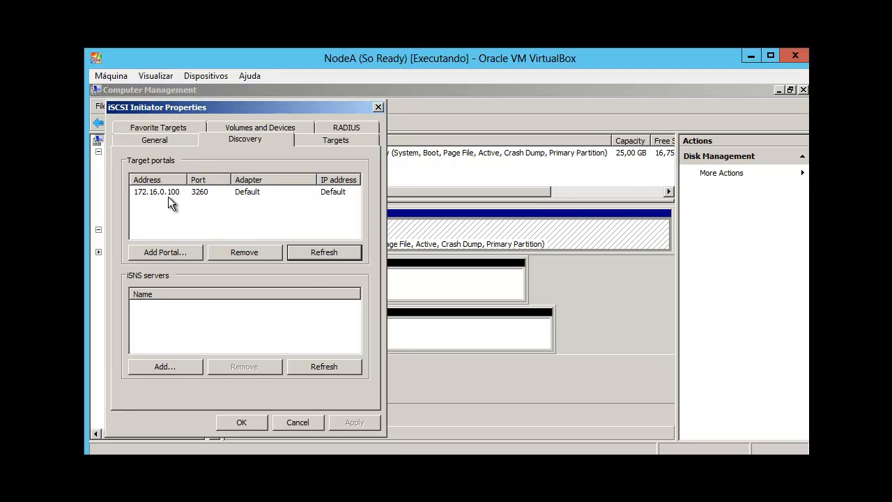
left_click(336, 140)
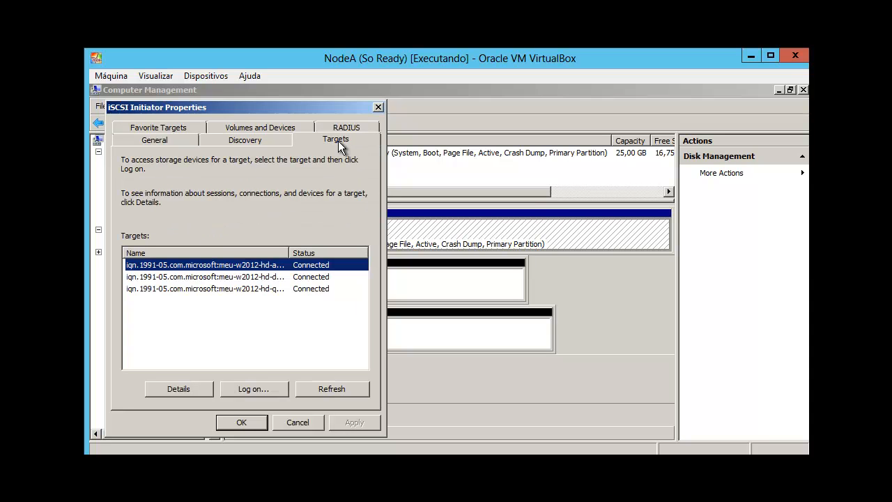
double_click(289, 253)
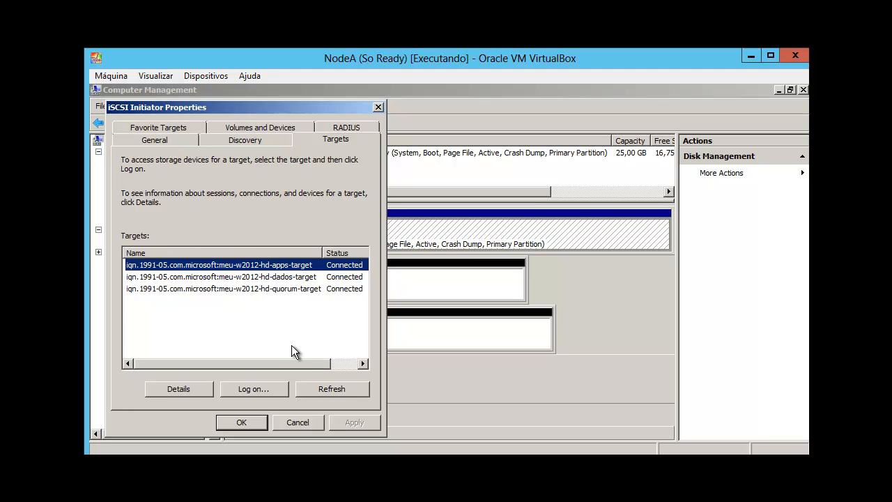
left_click(312, 389)
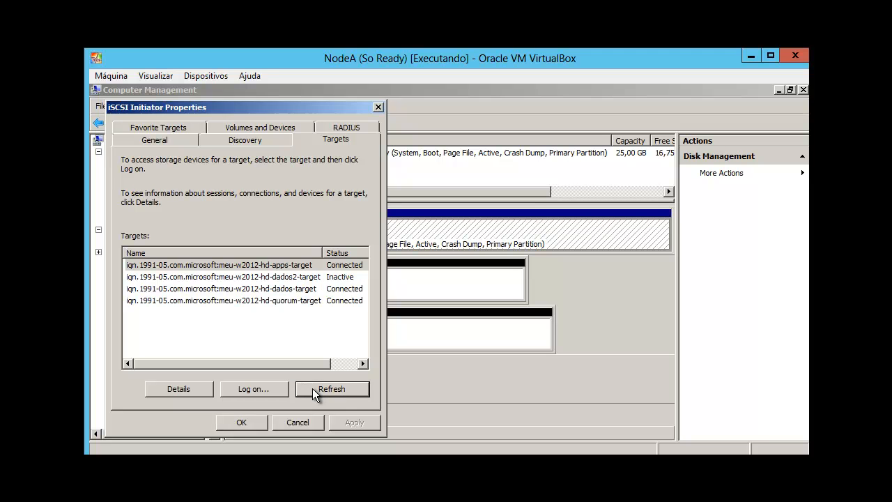
Log on to the hd-dados2 target with automatic connection restore at computer start, and close the initiator properties
left_click(263, 278)
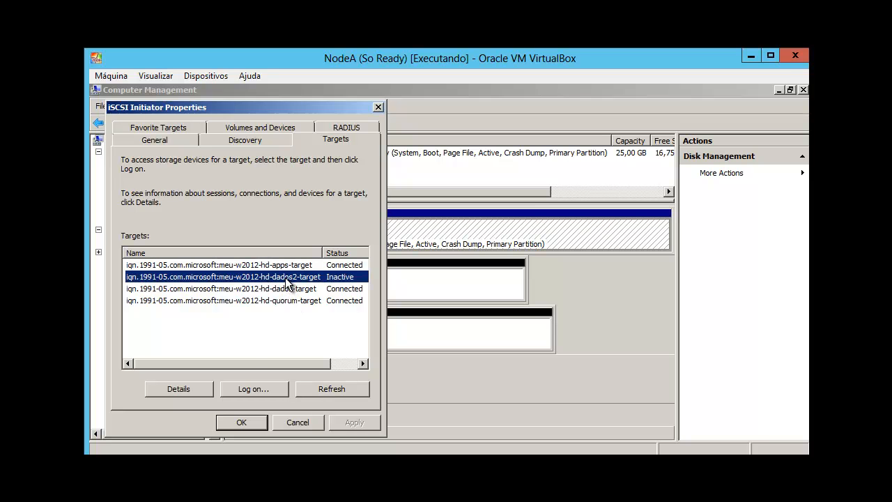
left_click(242, 391)
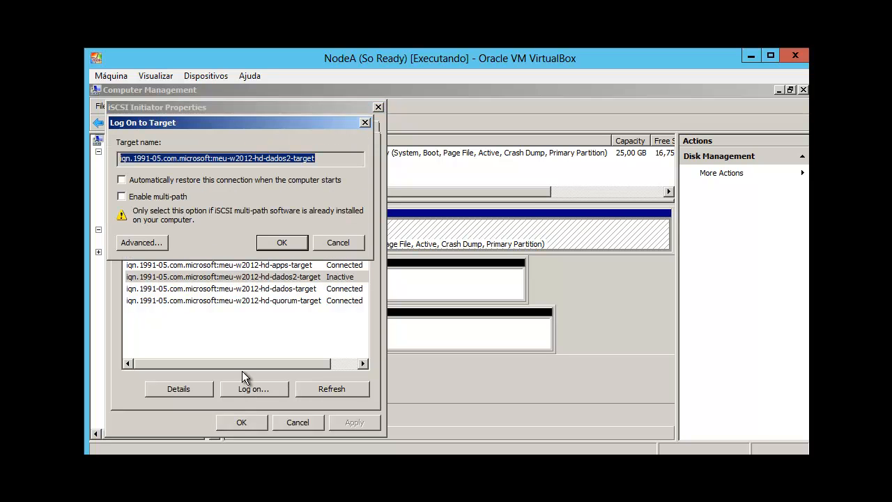
left_click(234, 178)
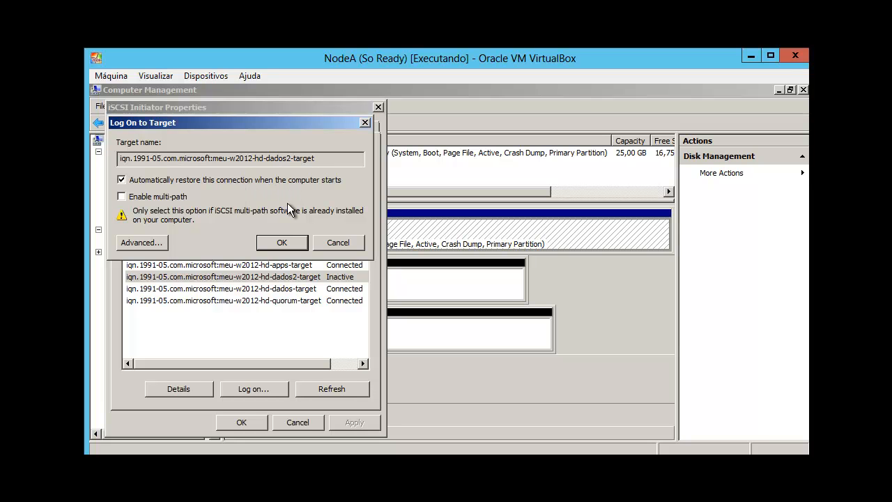
left_click(282, 242)
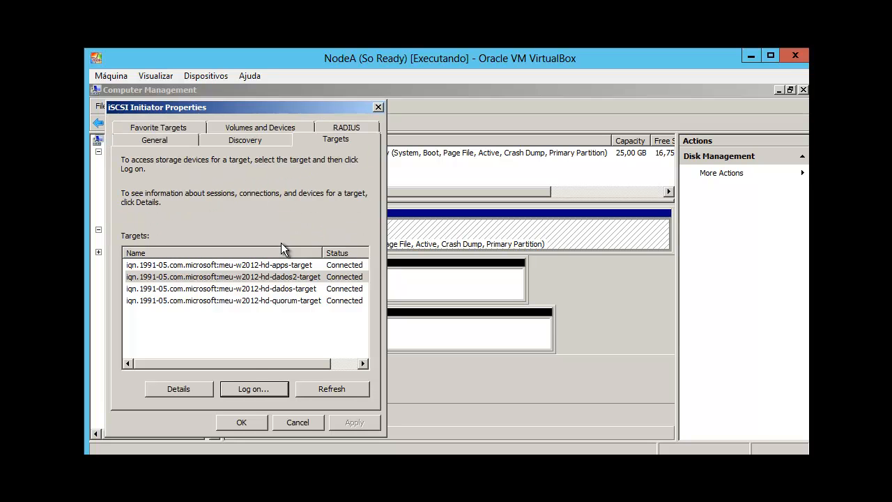
left_click(241, 422)
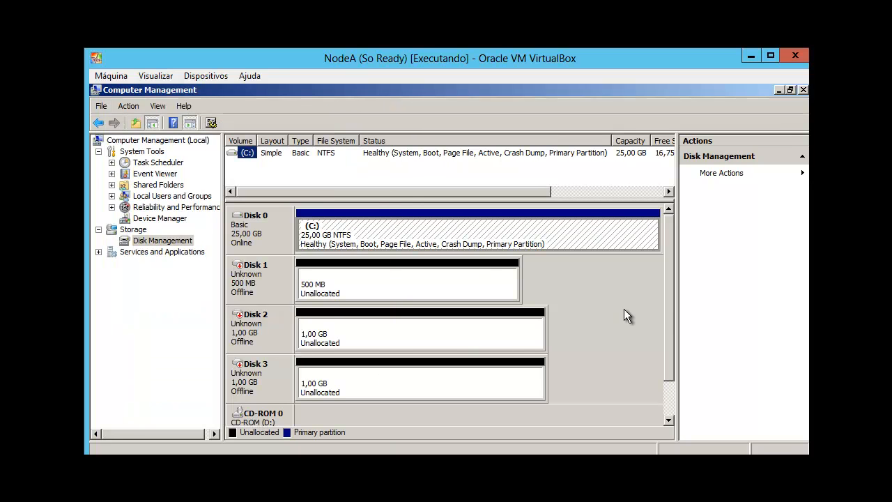
Bring Disk 1, Disk 2 and Disk 3 online in Disk Management
left_click_drag(670, 298, 670, 315)
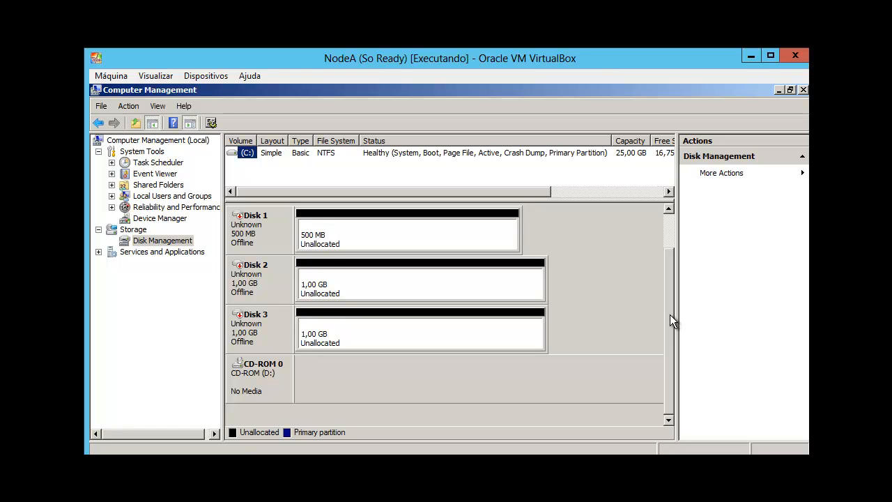
right_click(256, 223)
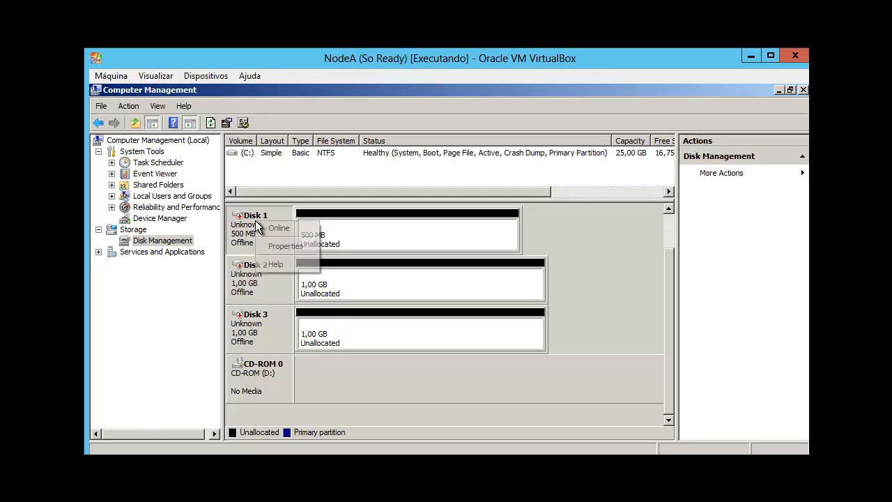
left_click(267, 227)
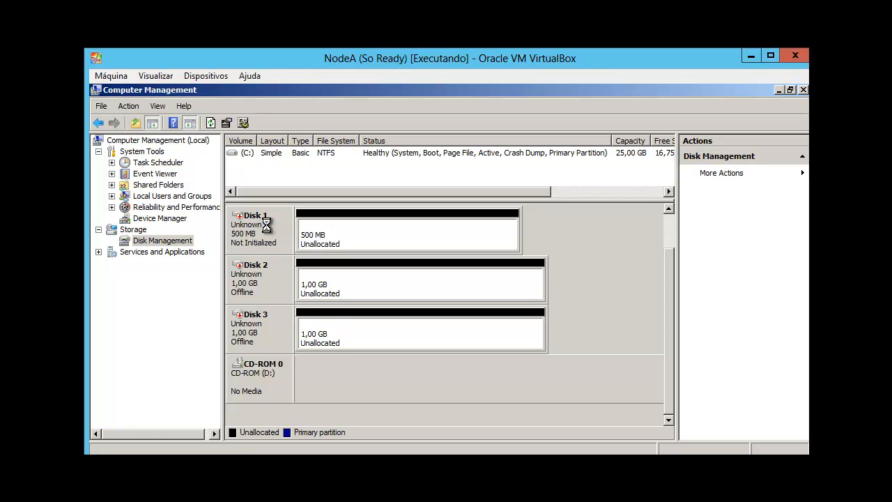
right_click(255, 276)
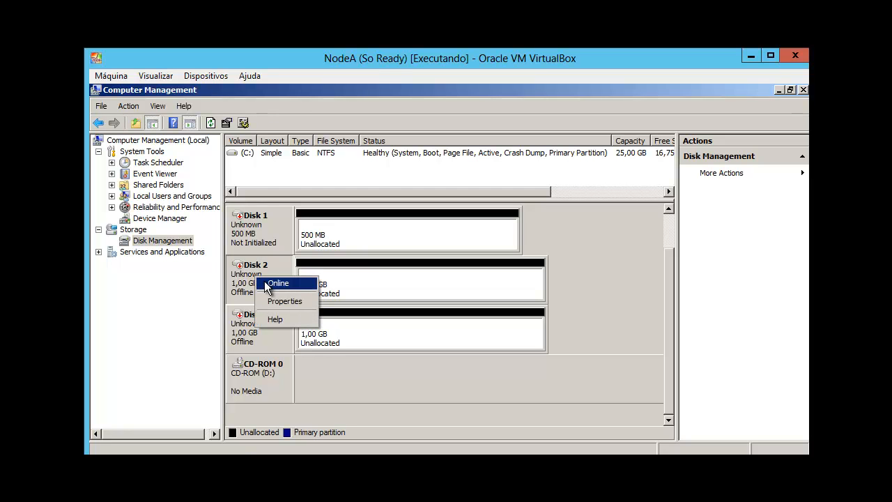
left_click(268, 283)
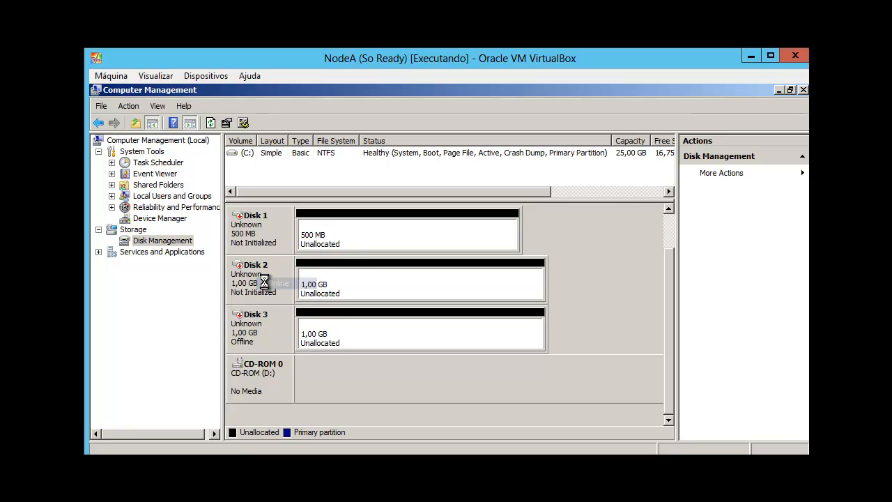
right_click(254, 328)
left_click(265, 337)
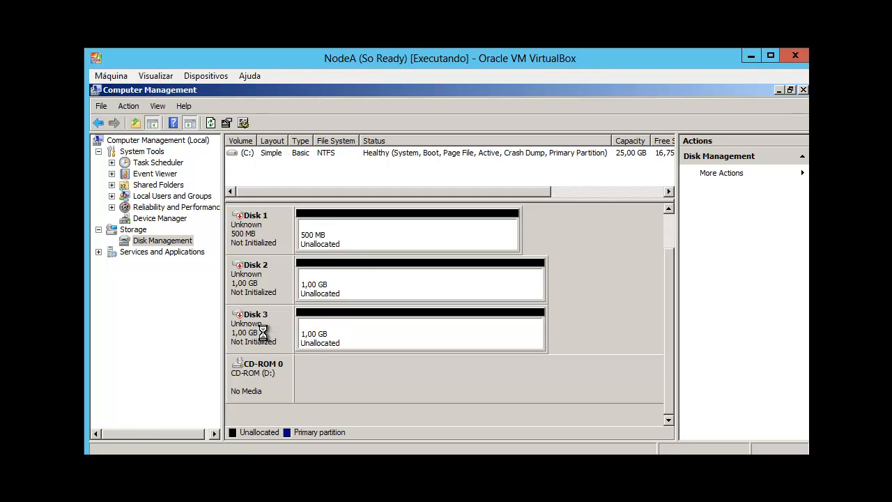
Initialize Disk 1, Disk 2 and Disk 3 with the MBR partition style
right_click(253, 237)
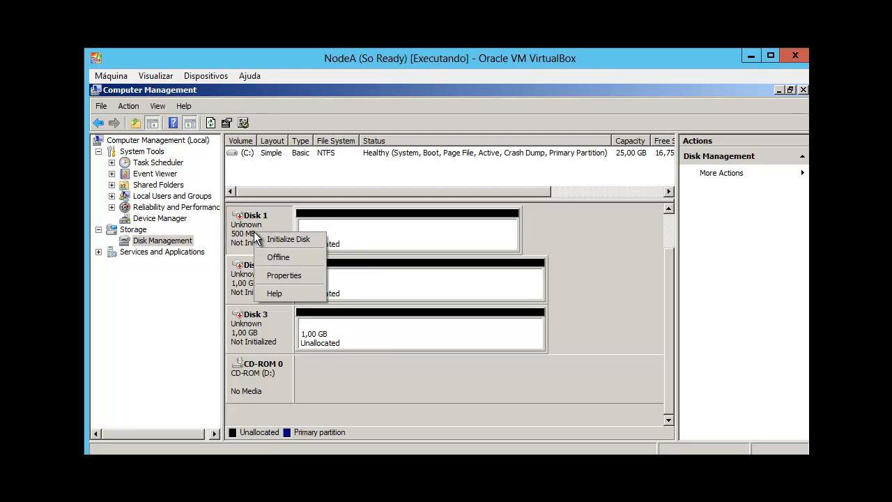
left_click(268, 239)
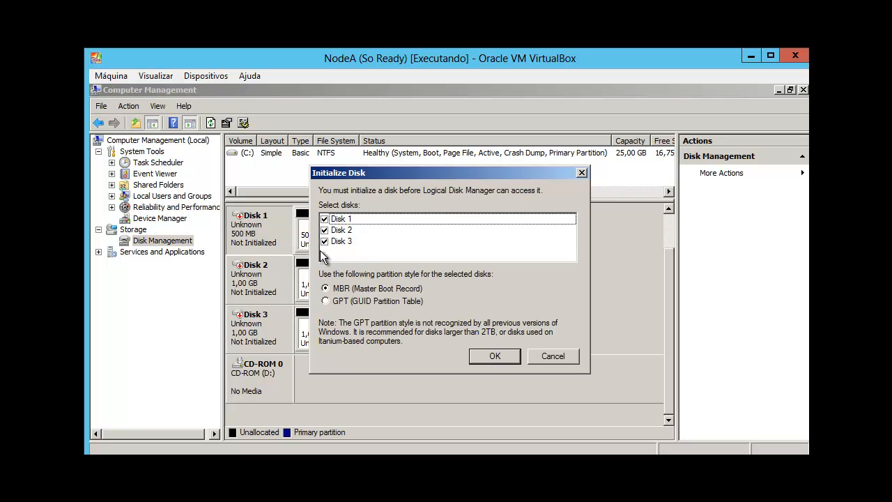
left_click(483, 355)
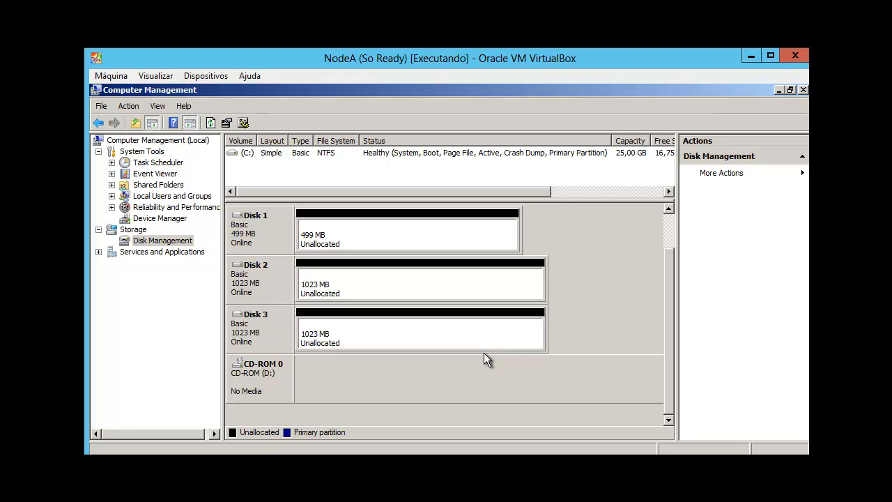
Start a new simple volume on Disk 1 using the full 497 MB and assign it drive letter Q
right_click(324, 228)
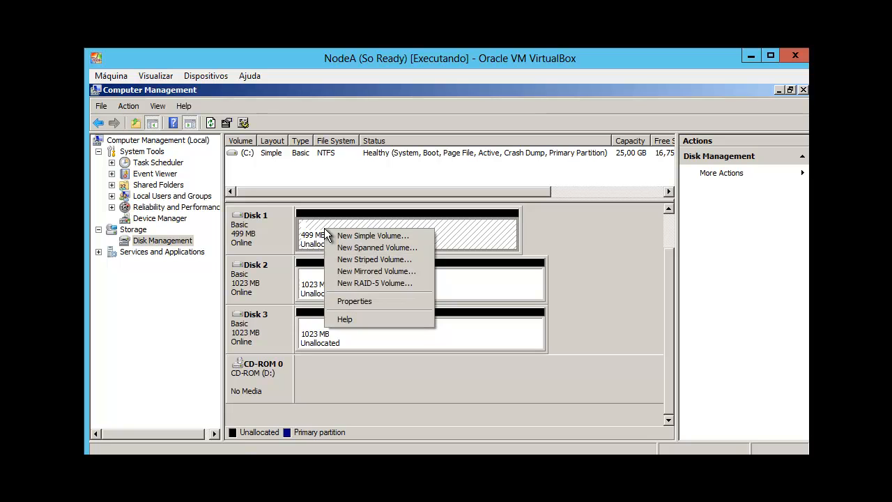
left_click(340, 236)
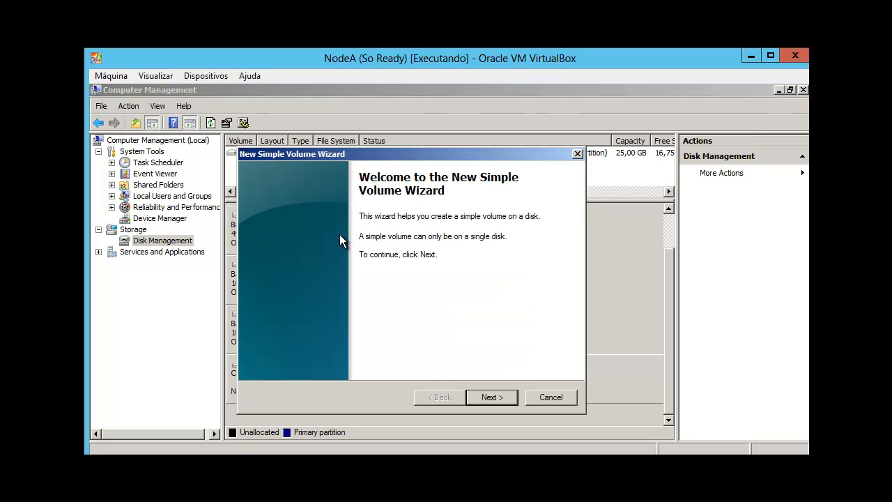
left_click(491, 397)
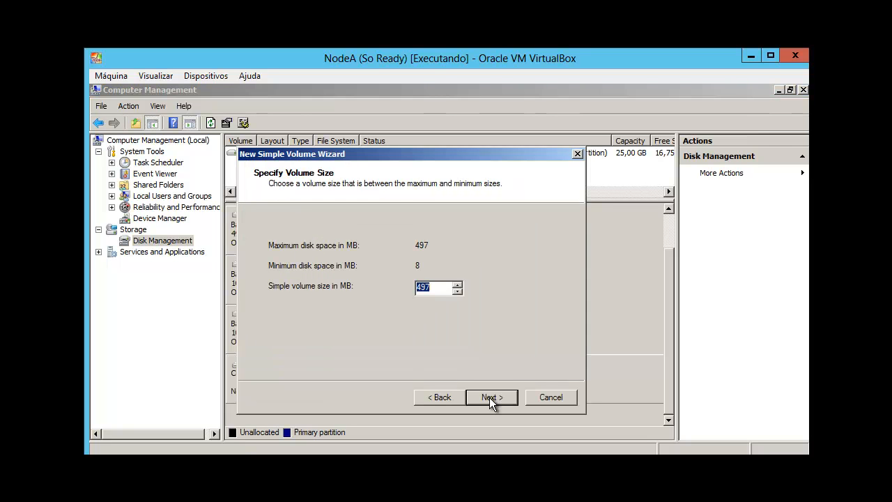
left_click(489, 397)
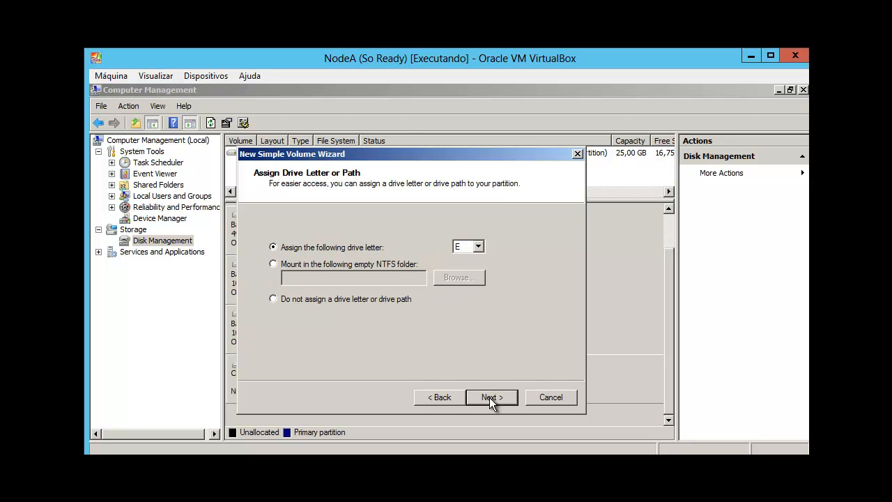
left_click(478, 247)
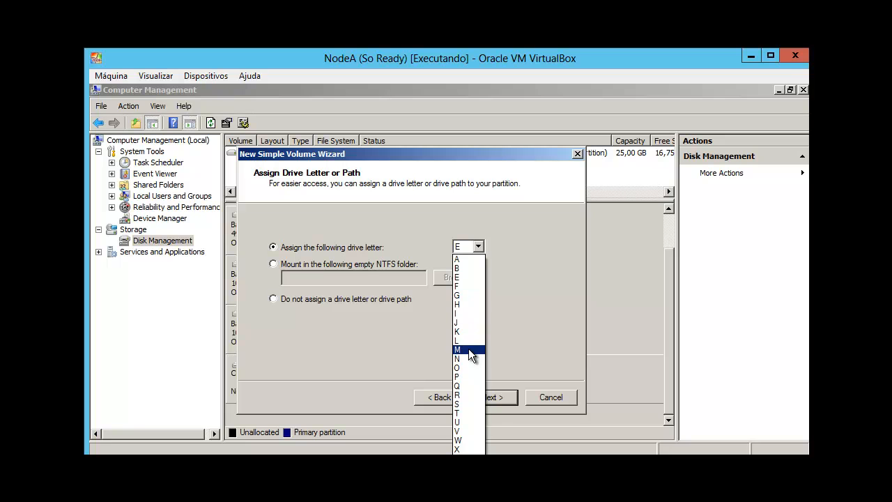
left_click(461, 385)
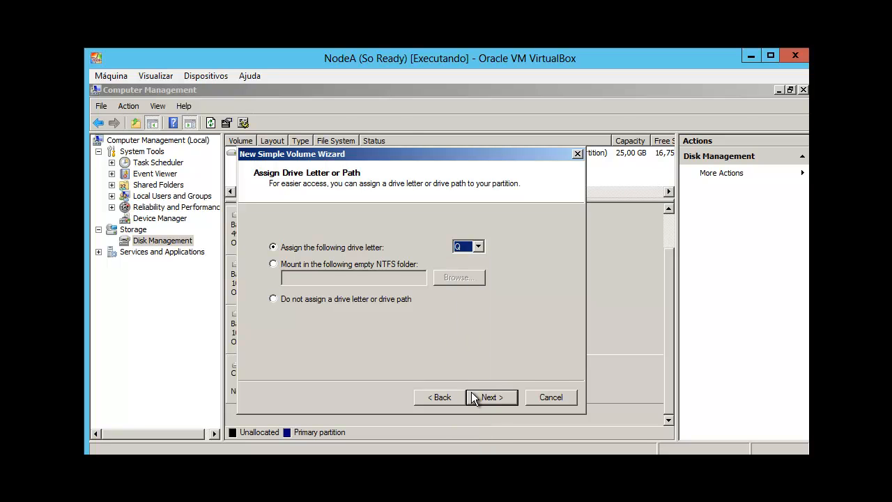
left_click(476, 397)
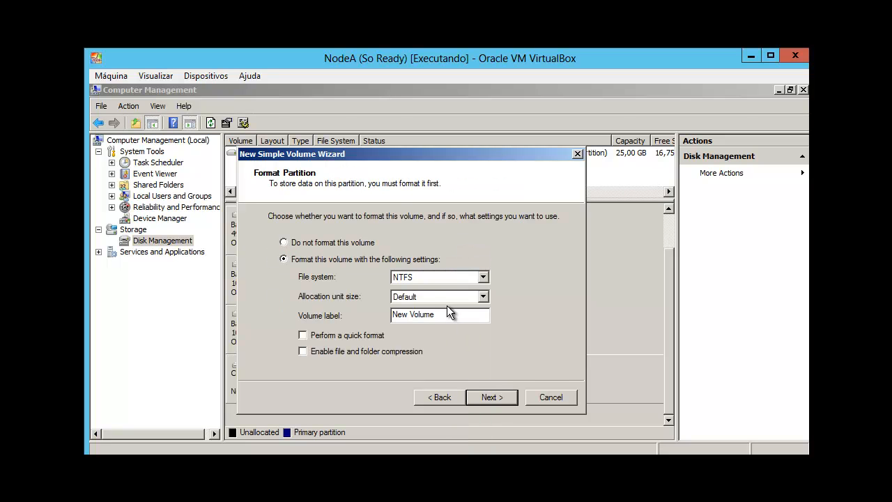
Label the Disk 1 volume Quorum, enable quick format with NTFS, and finish creating it
left_click_drag(443, 314, 387, 313)
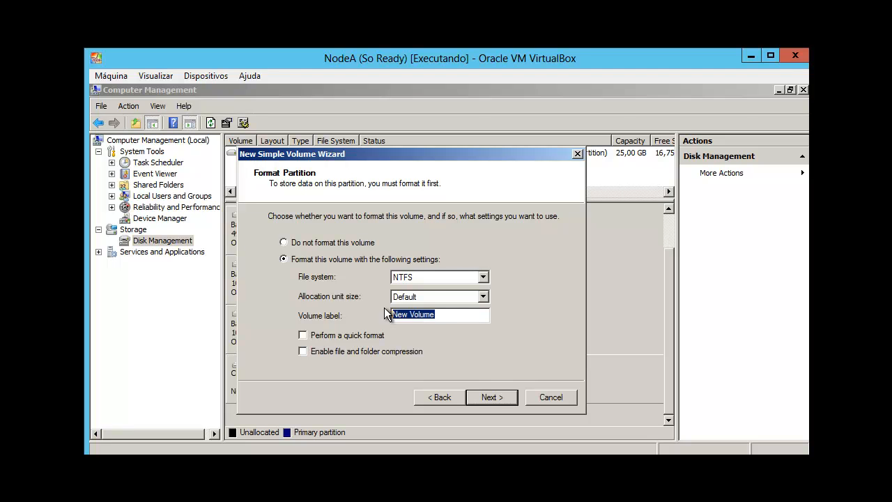
type("Quorum")
left_click(363, 335)
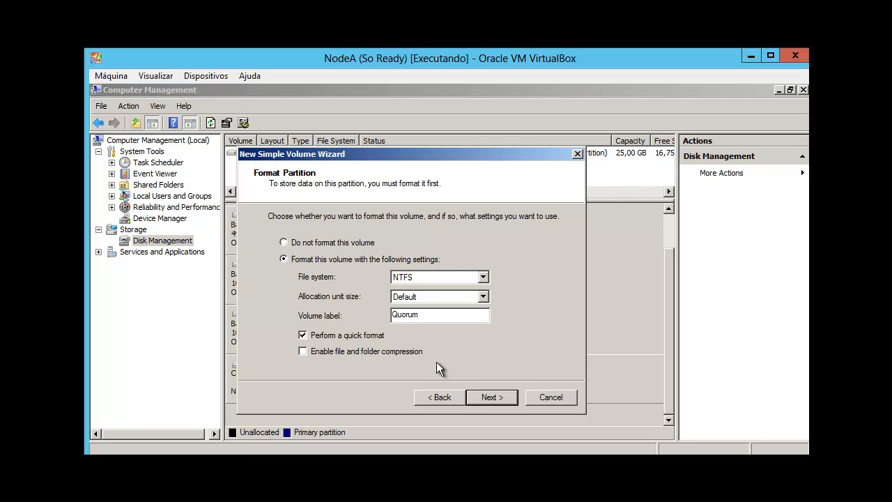
left_click(482, 395)
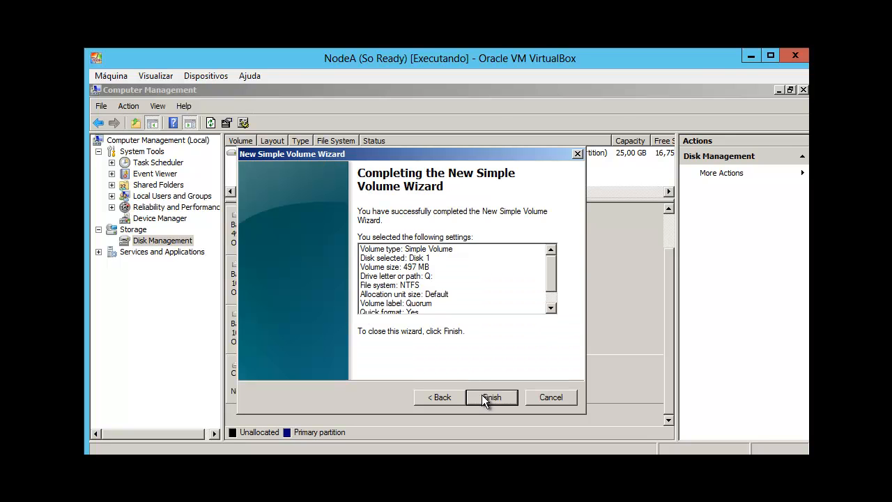
left_click(482, 395)
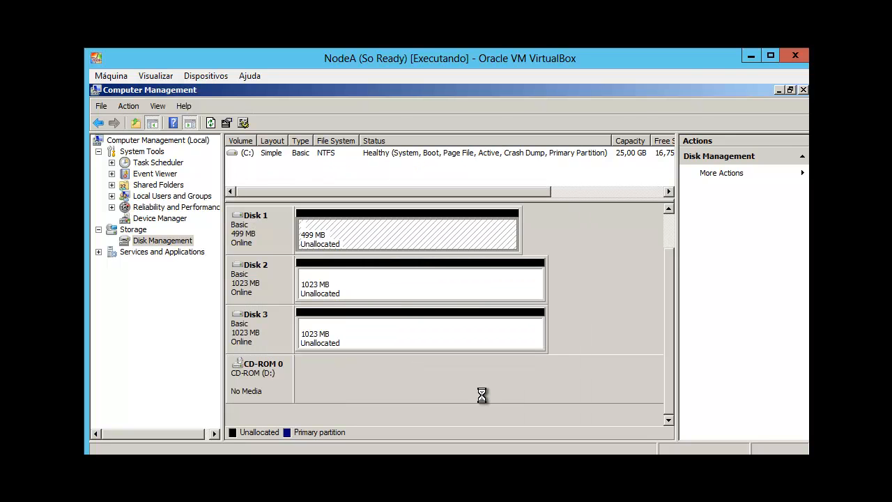
Start a new simple volume on Disk 2 using the full 1021 MB and assign it drive letter S
right_click(365, 284)
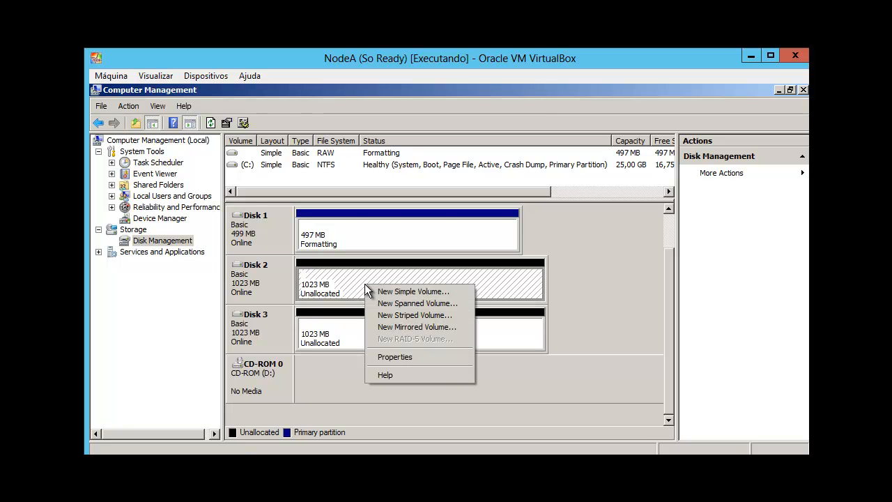
left_click(384, 292)
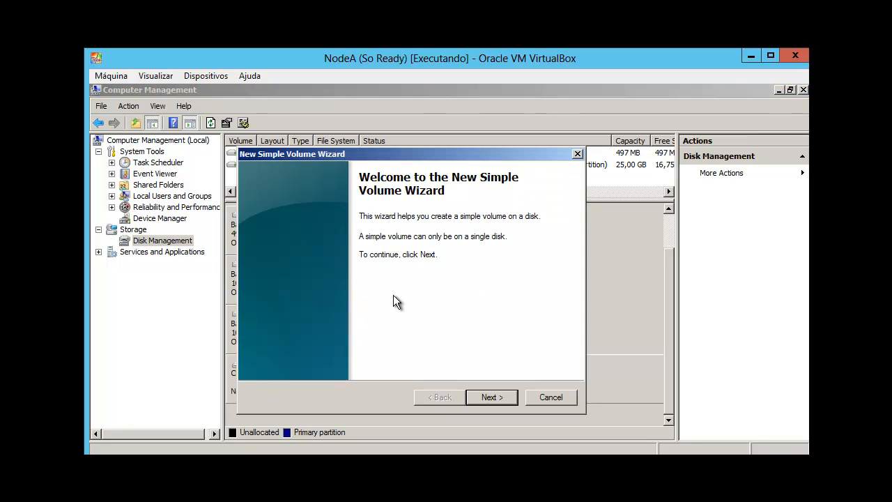
left_click(487, 399)
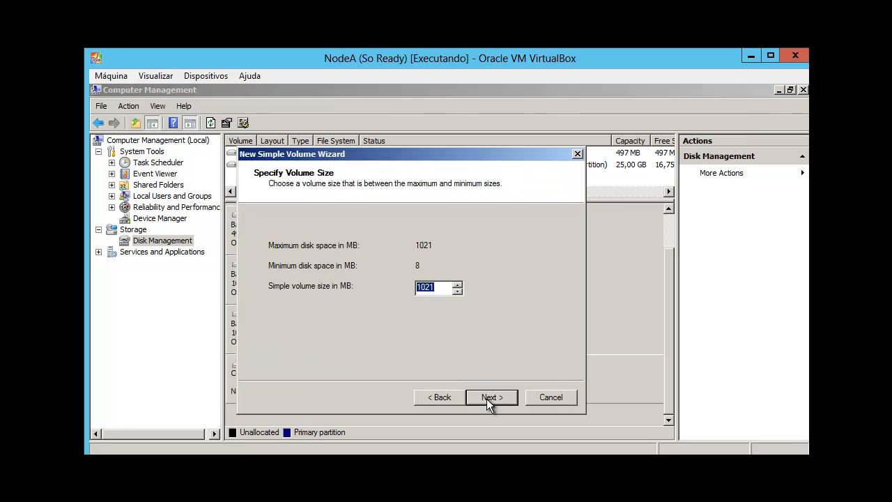
left_click(486, 399)
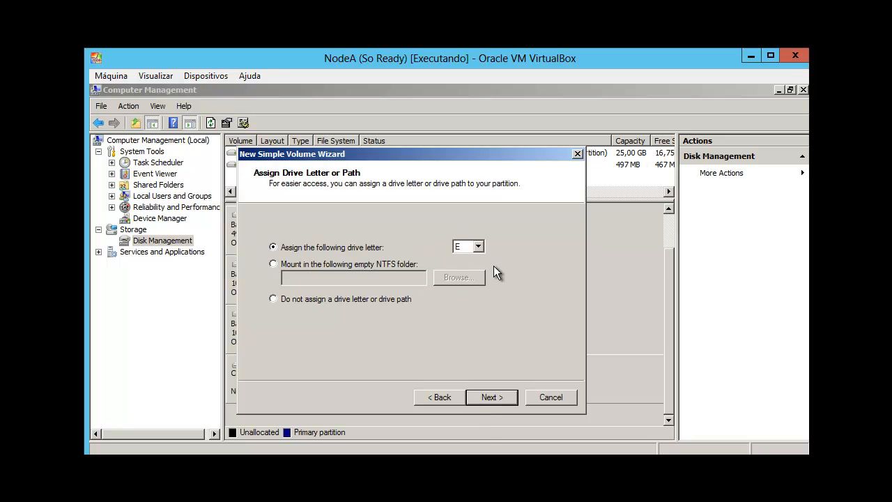
left_click(478, 247)
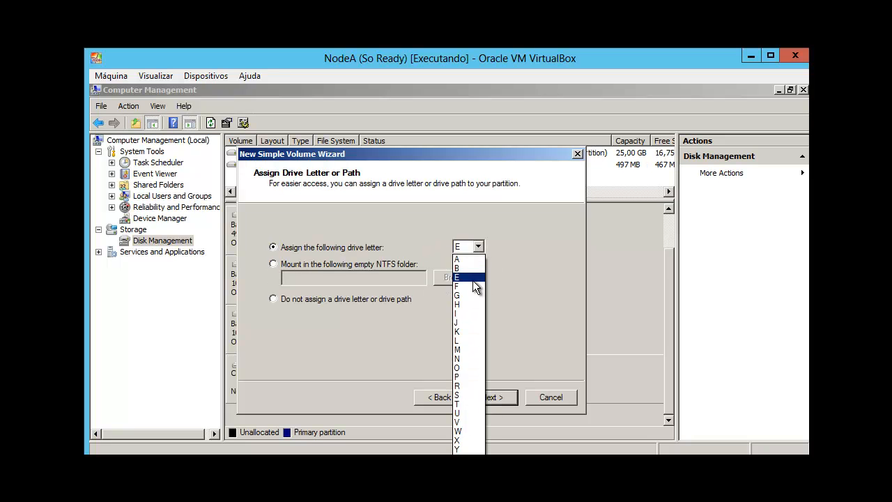
left_click(457, 394)
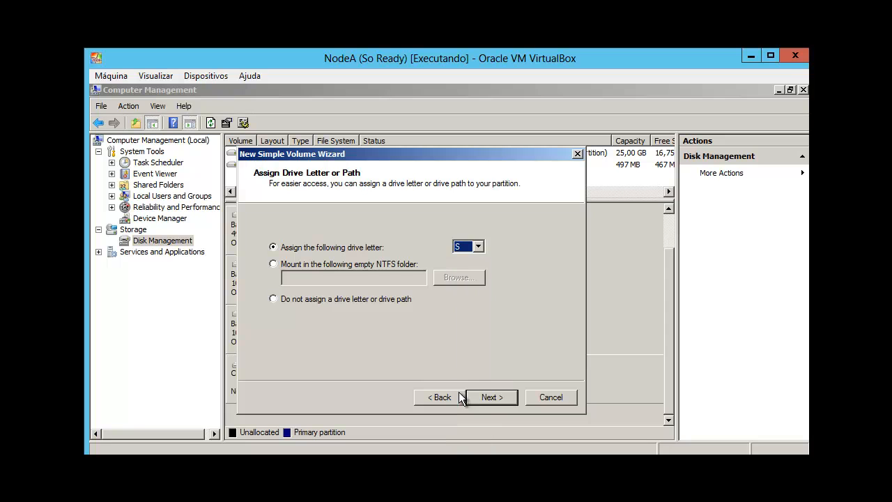
left_click(479, 398)
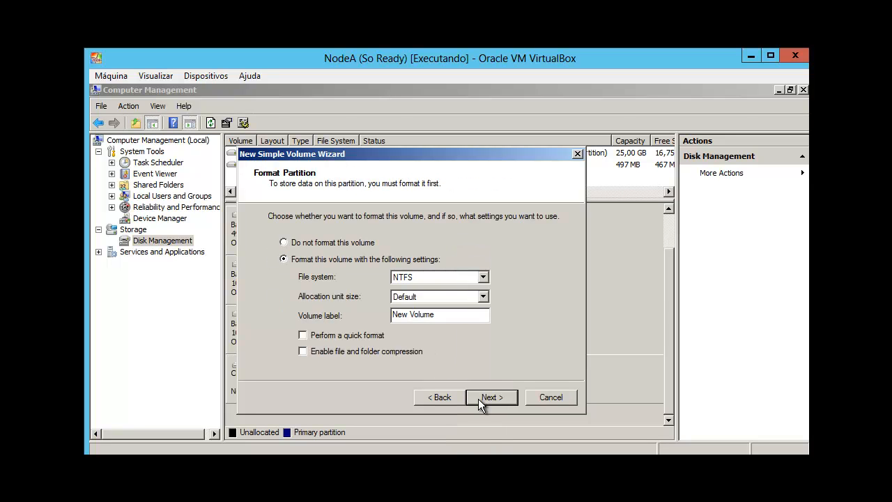
Label the Disk 2 volume Dados, enable quick format with NTFS, and finish creating it
left_click_drag(442, 315, 364, 318)
type("Dados")
left_click(326, 335)
left_click(483, 397)
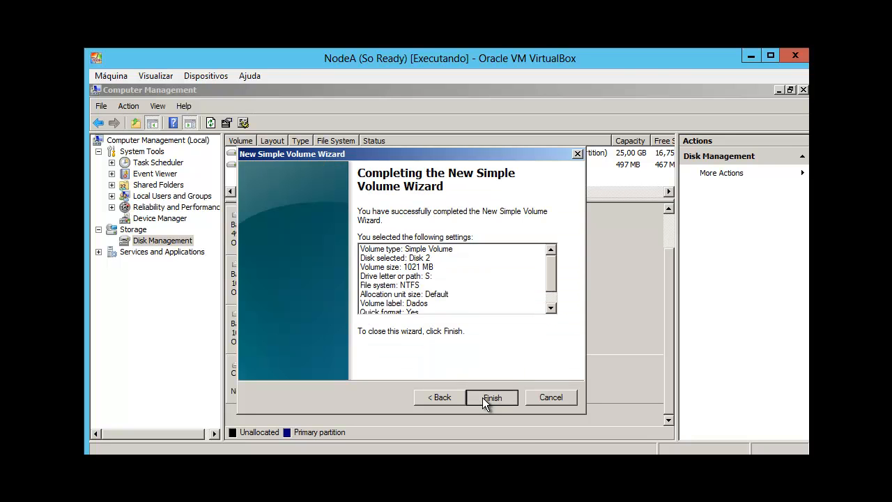
left_click(482, 397)
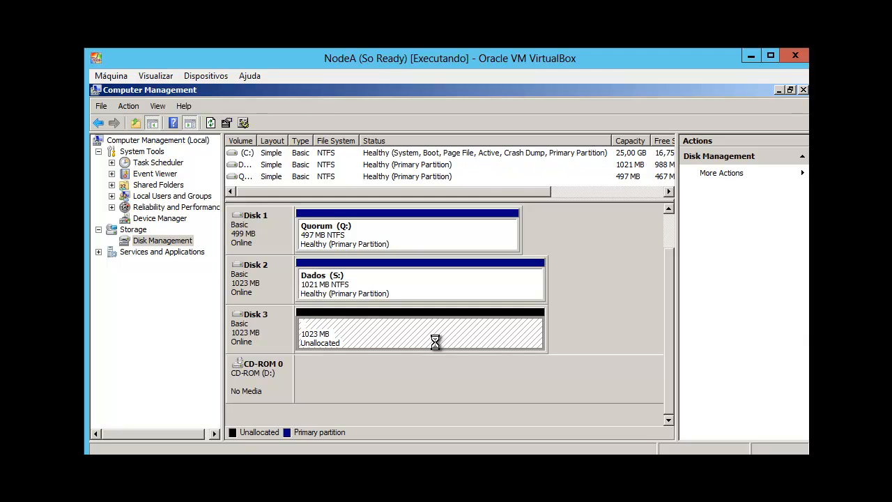
Start a new simple volume on Disk 3 using the full 1021 MB and assign it drive letter P
right_click(437, 347)
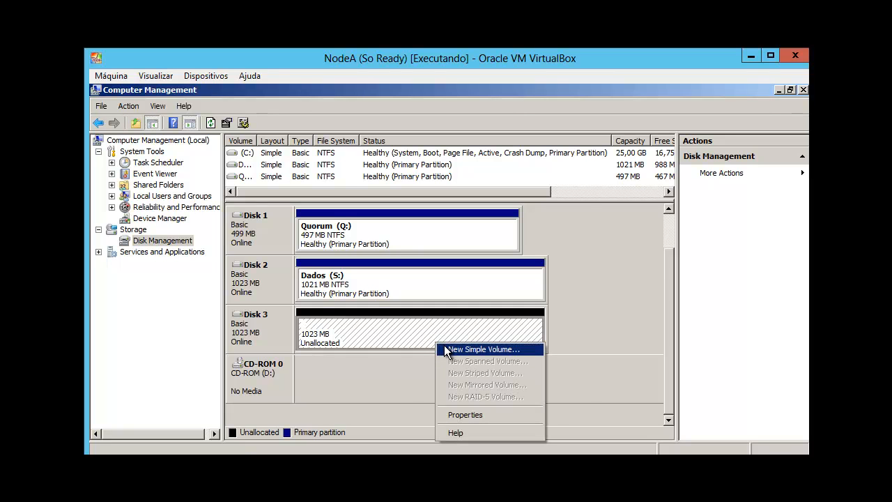
left_click(446, 350)
left_click(487, 398)
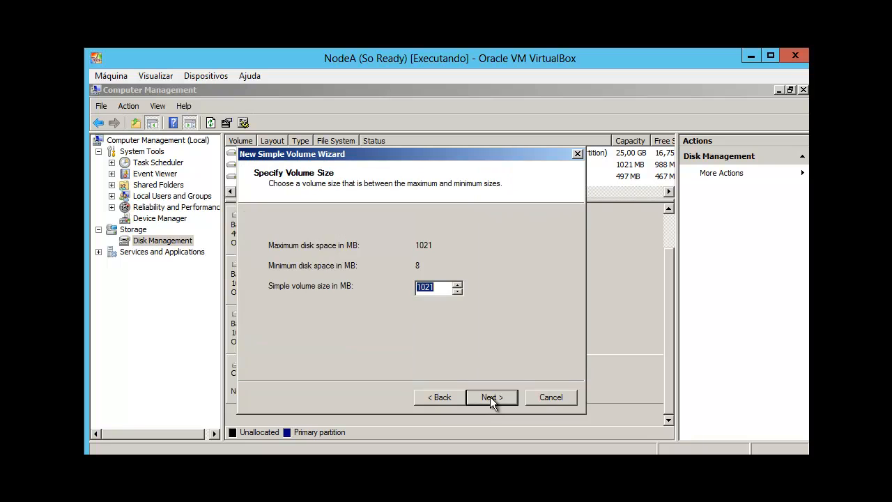
left_click(492, 399)
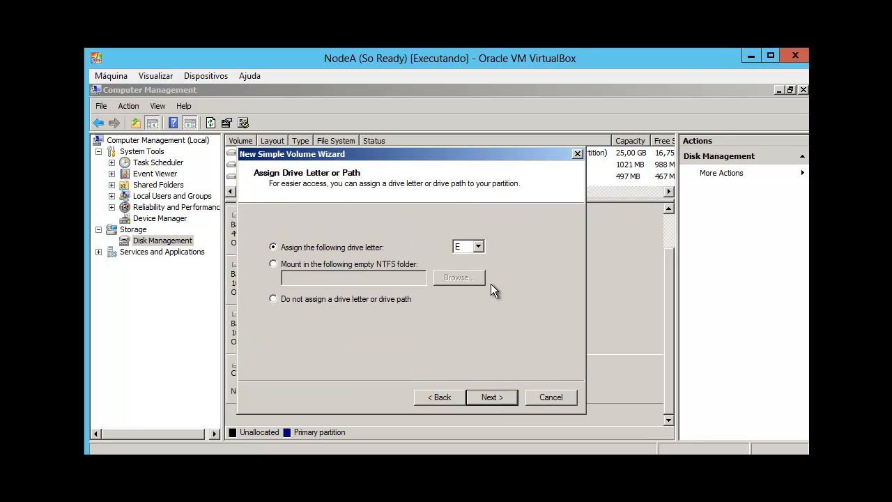
left_click(479, 248)
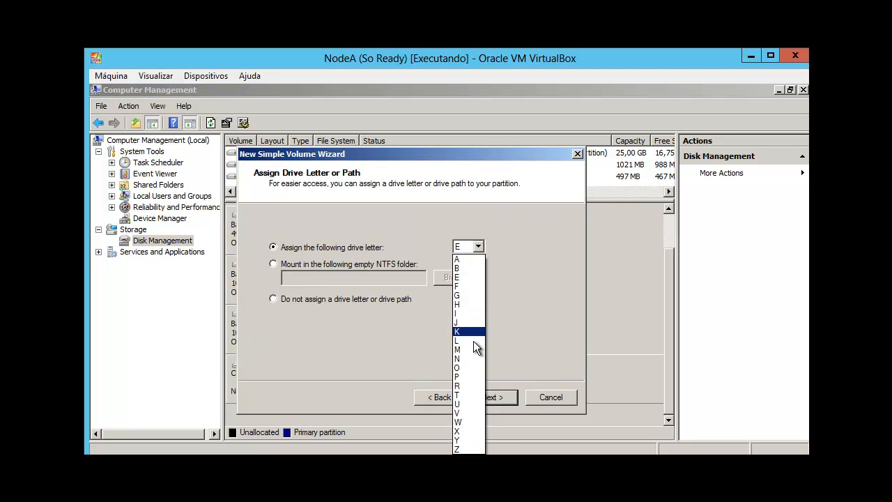
left_click(468, 376)
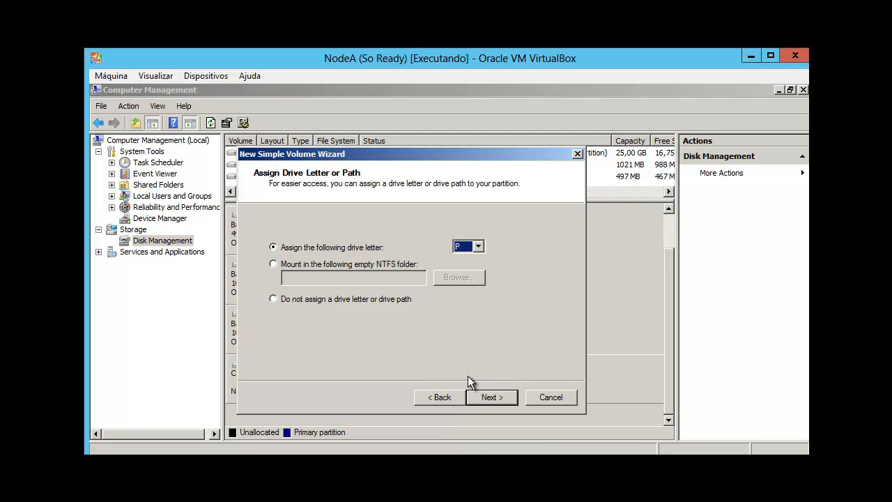
left_click(498, 399)
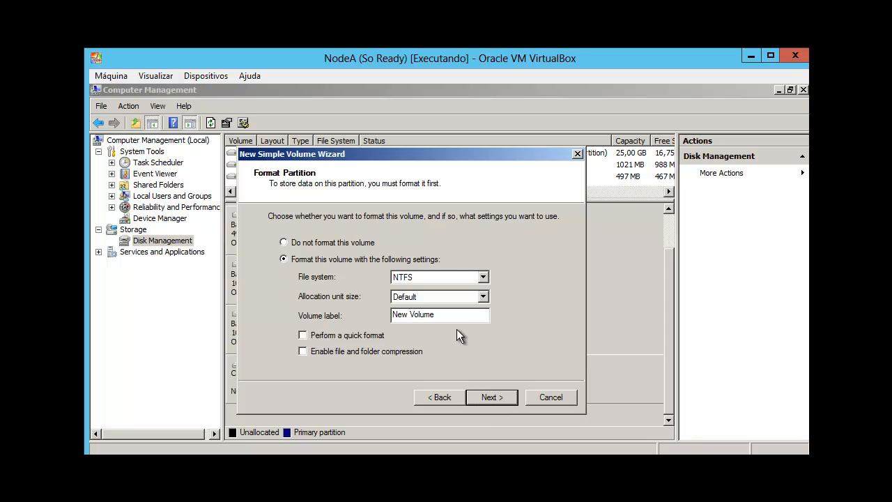
Label the Disk 3 volume Apps, enable quick format with NTFS, and finish creating it
left_click_drag(440, 314, 396, 314)
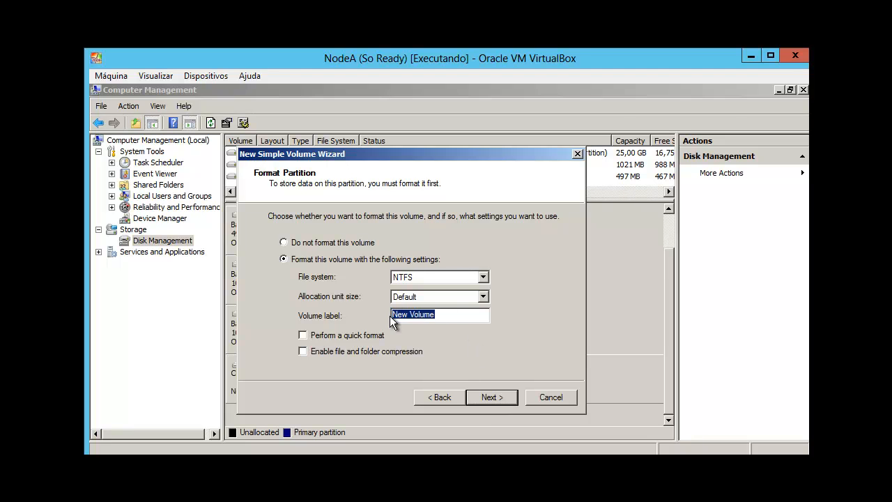
type("Apps")
left_click(345, 335)
left_click(486, 396)
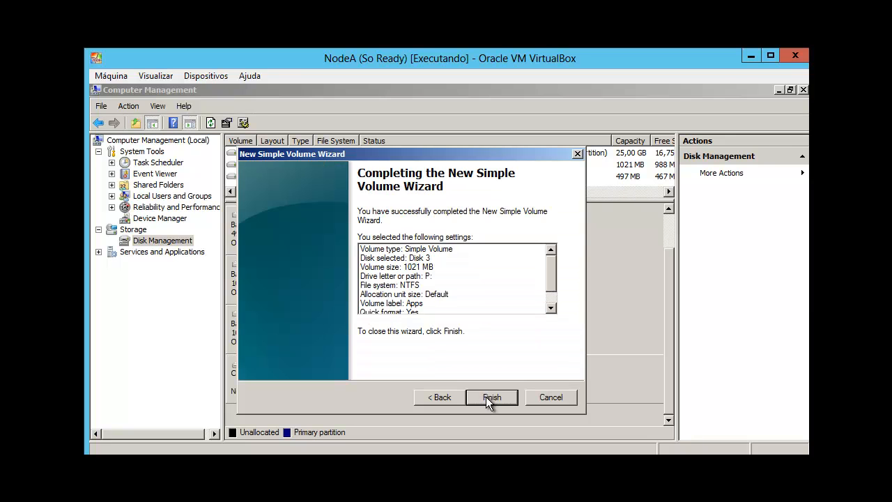
left_click(486, 396)
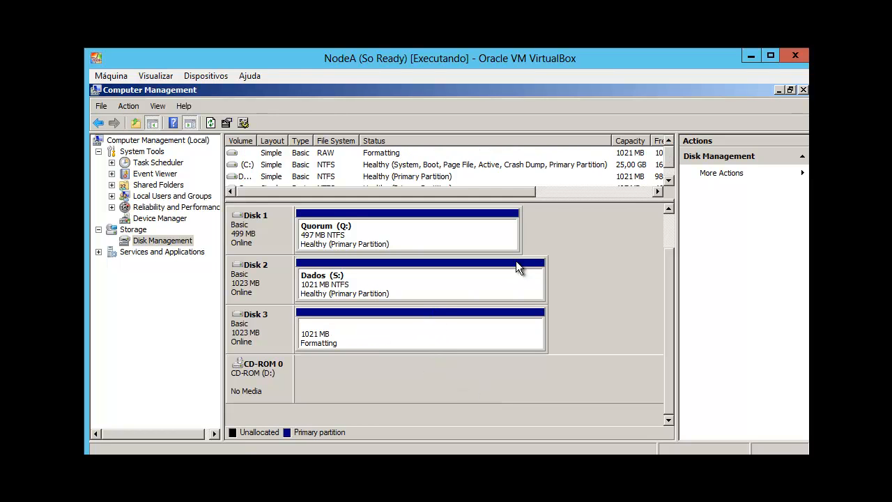
Minimize Computer Management on NodeA, switch to the NodeB virtual machine and open Computer Management there
left_click(778, 91)
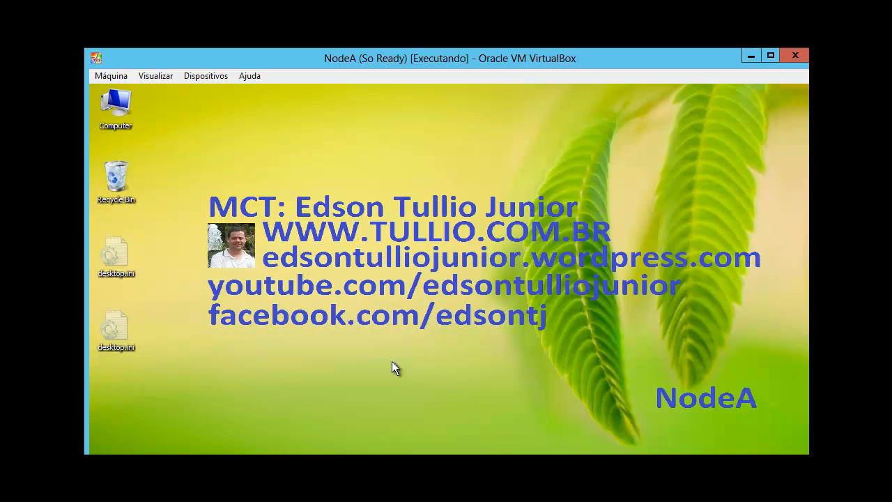
mouse_move(467, 452)
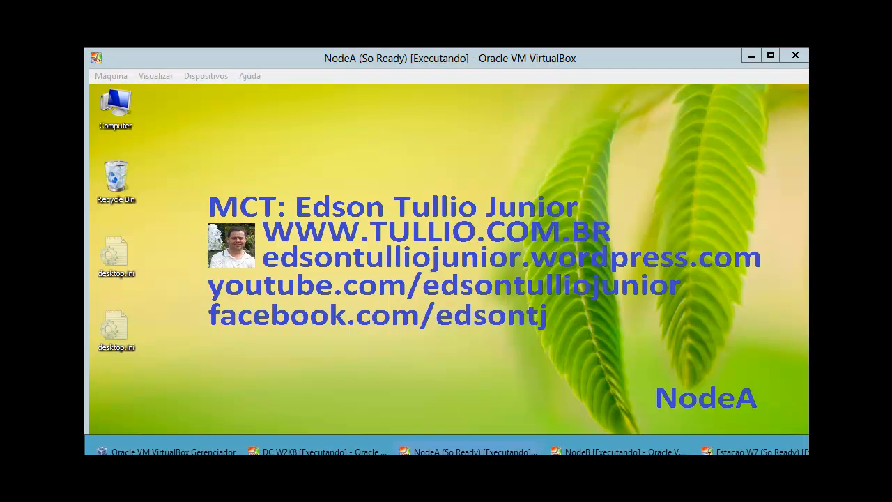
left_click(616, 451)
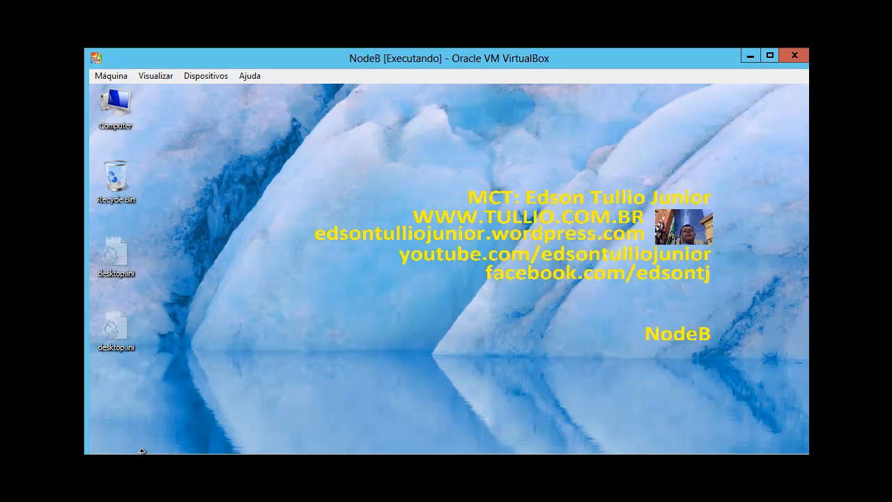
left_click(110, 453)
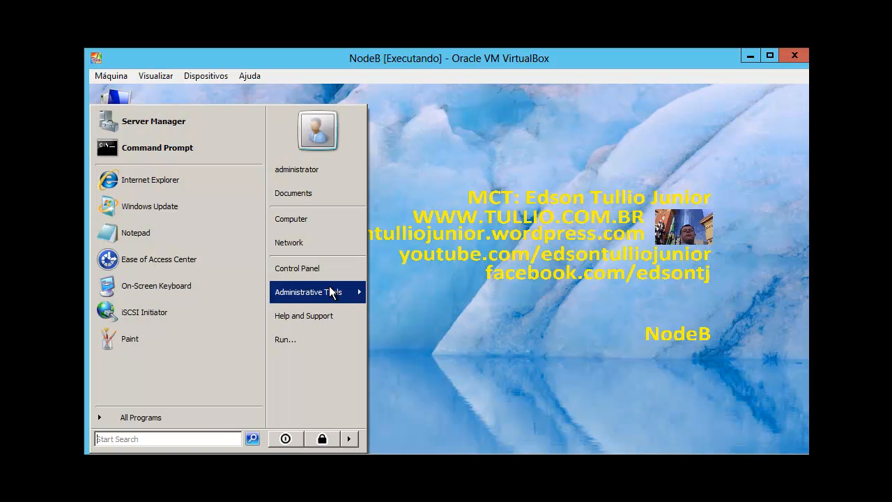
mouse_move(332, 293)
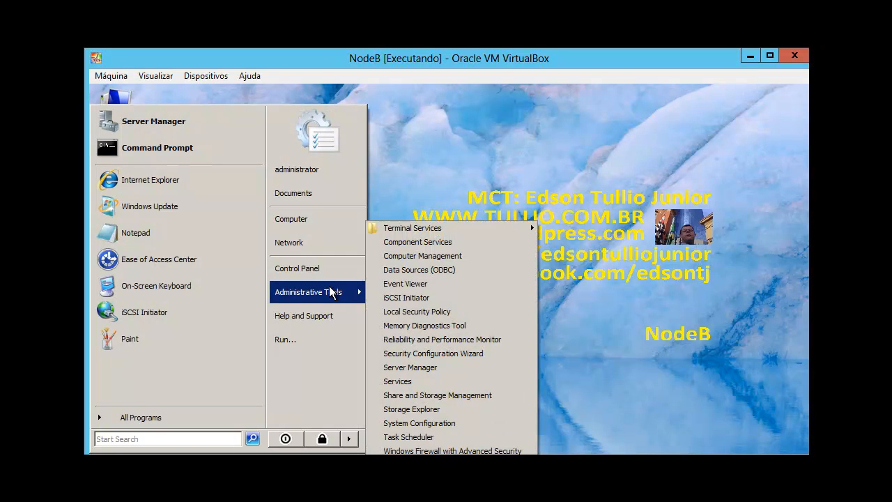
left_click(411, 258)
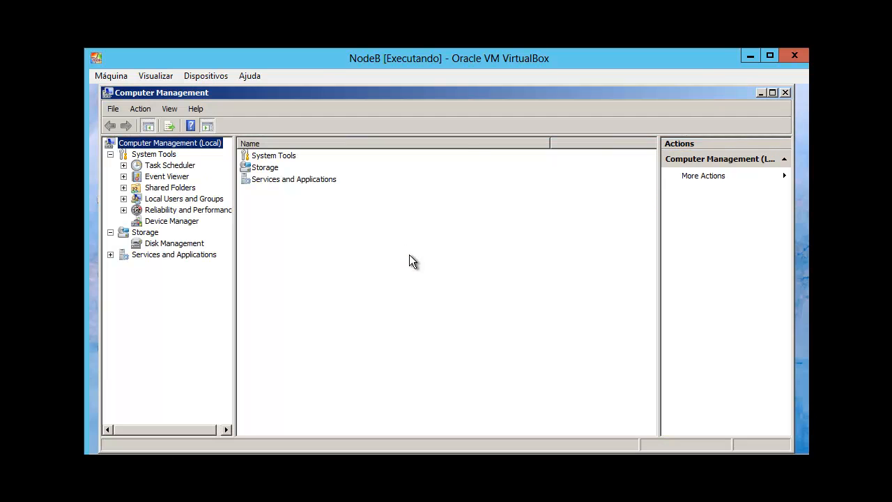
Maximize Computer Management on NodeB, show Disk Management and enlarge the graphical disk view to list all disks
double_click(517, 94)
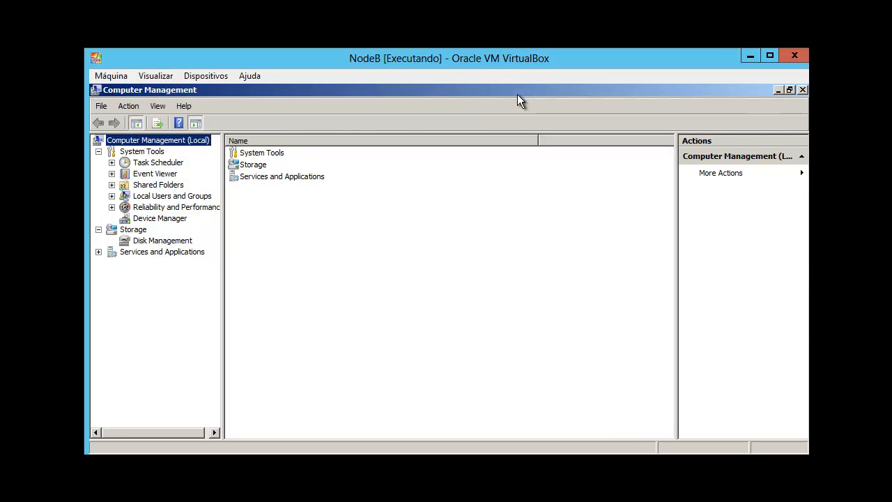
left_click(176, 242)
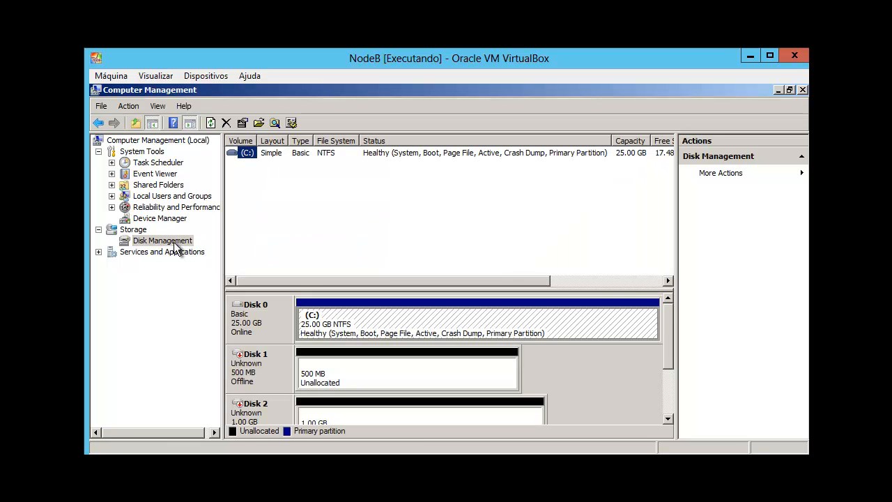
left_click(284, 289)
left_click_drag(285, 288, 343, 207)
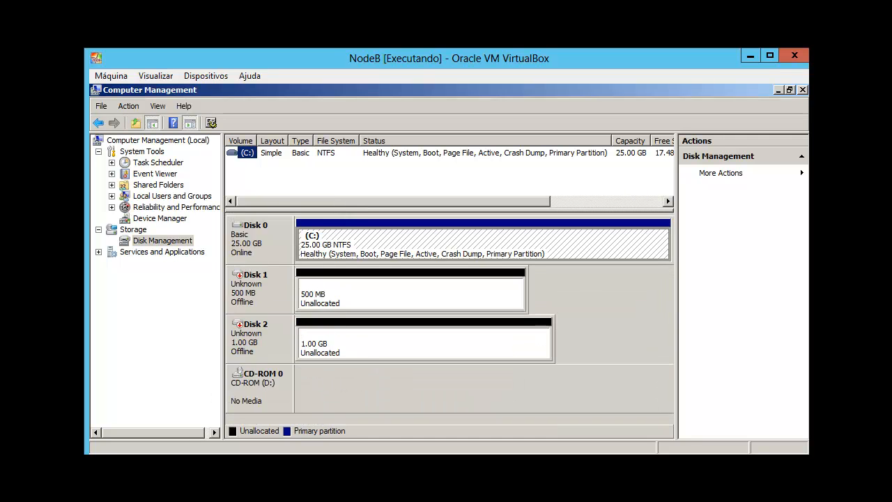
Open the iSCSI Initiator on NodeB, check its target portal, show the full target names and refresh the target list
key("super")
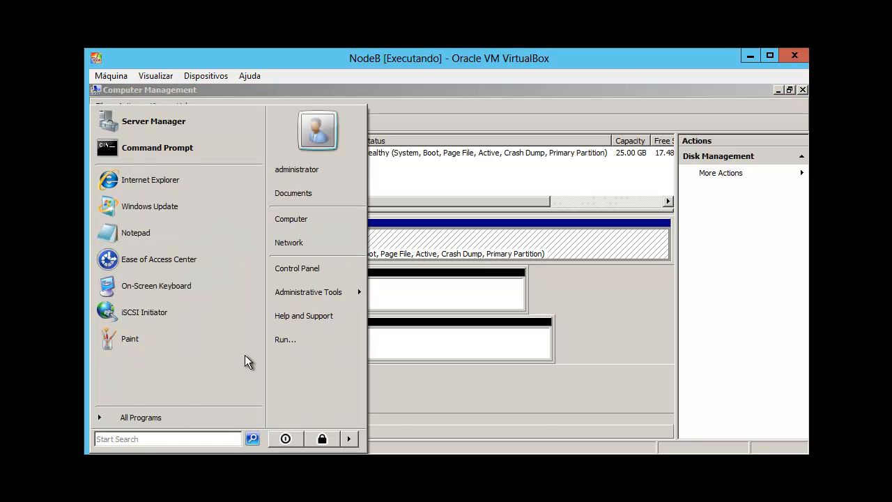
mouse_move(335, 291)
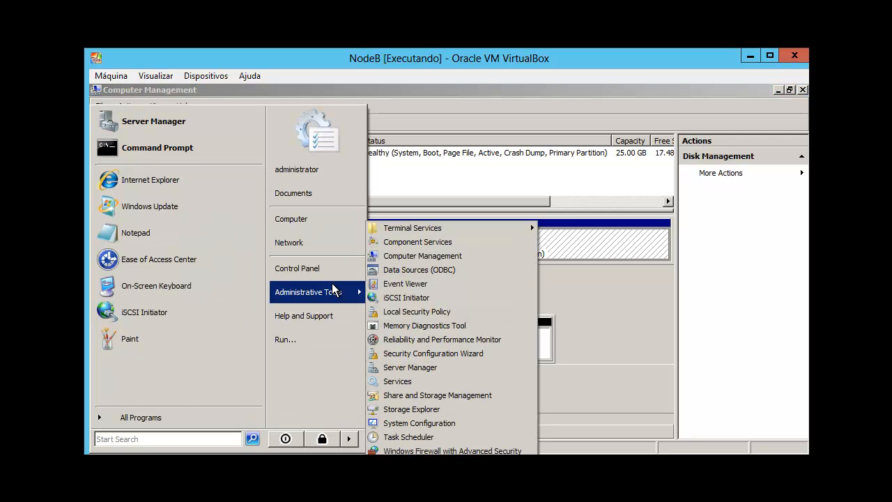
left_click(387, 298)
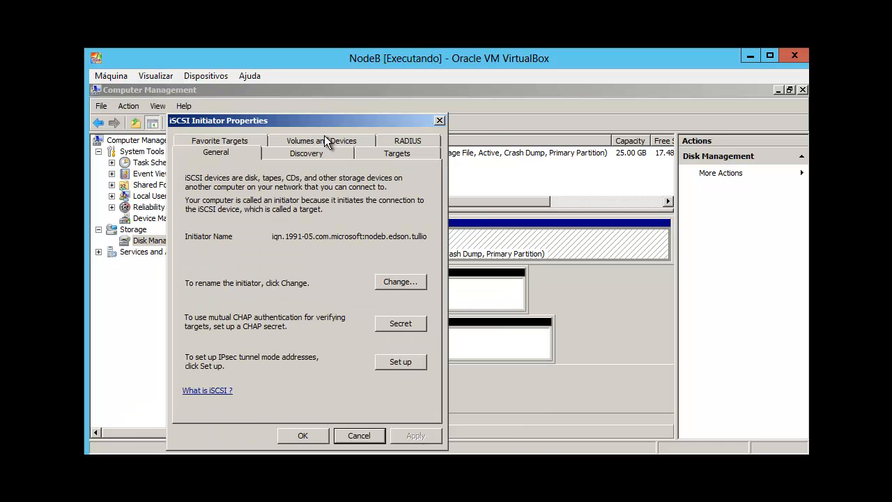
left_click(310, 155)
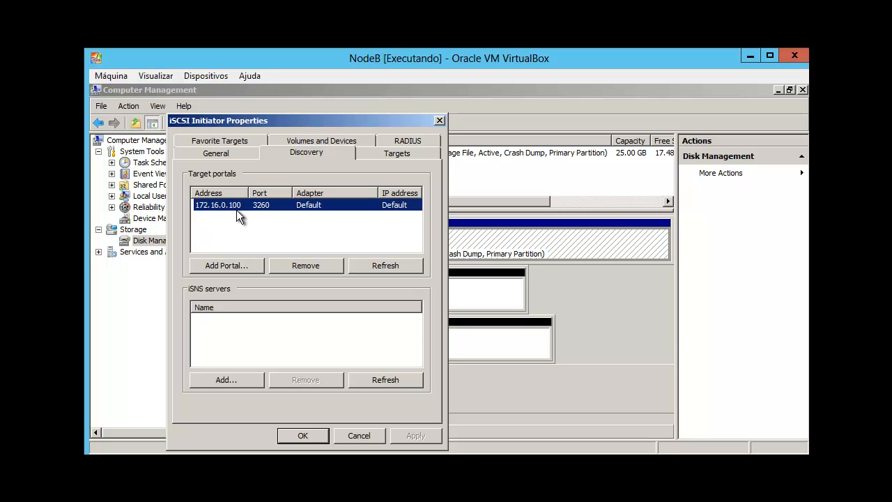
left_click(378, 150)
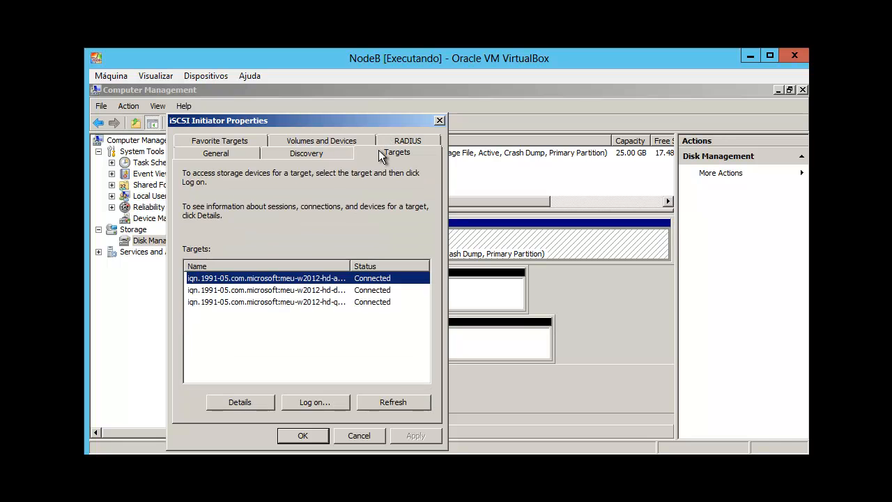
double_click(351, 265)
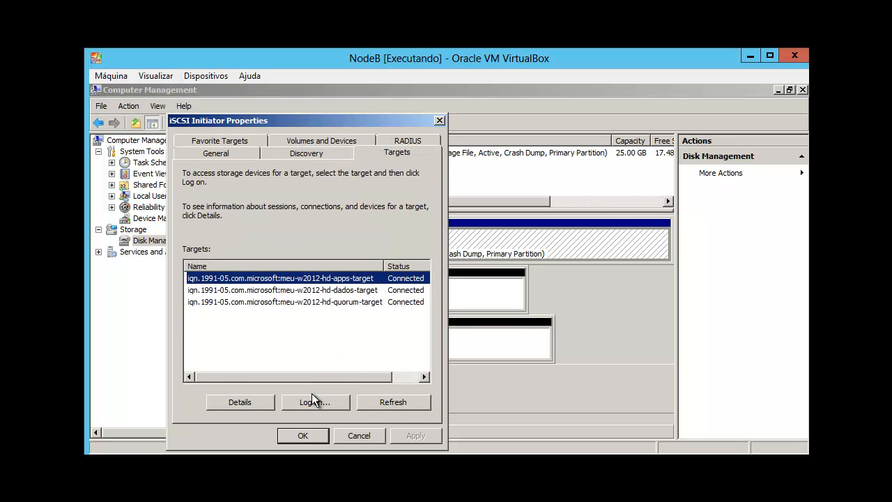
left_click(372, 403)
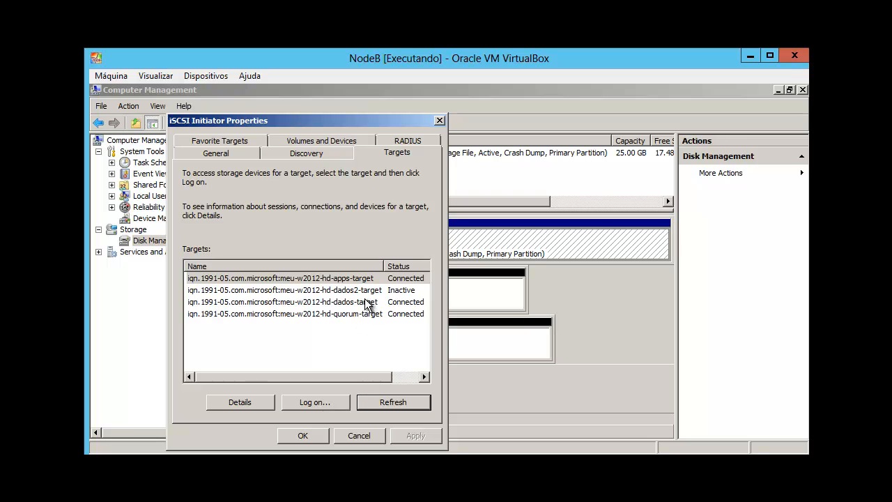
Log on to the meu-w2012-hd-dados2-target with automatic connection restore at startup, and accept the iSCSI Initiator properties
left_click(370, 290)
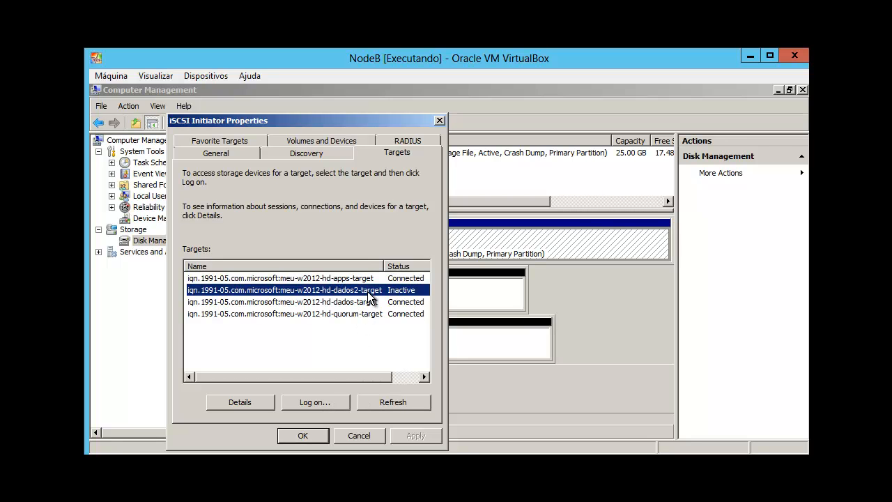
left_click(315, 403)
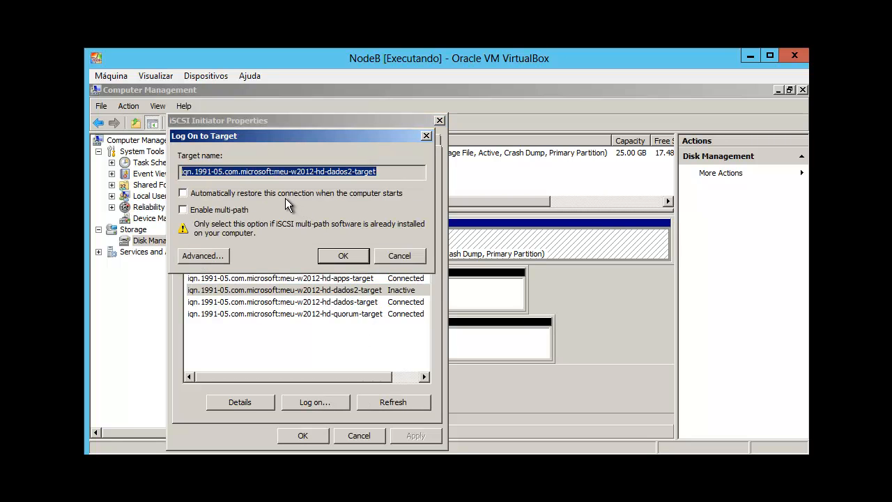
left_click(287, 193)
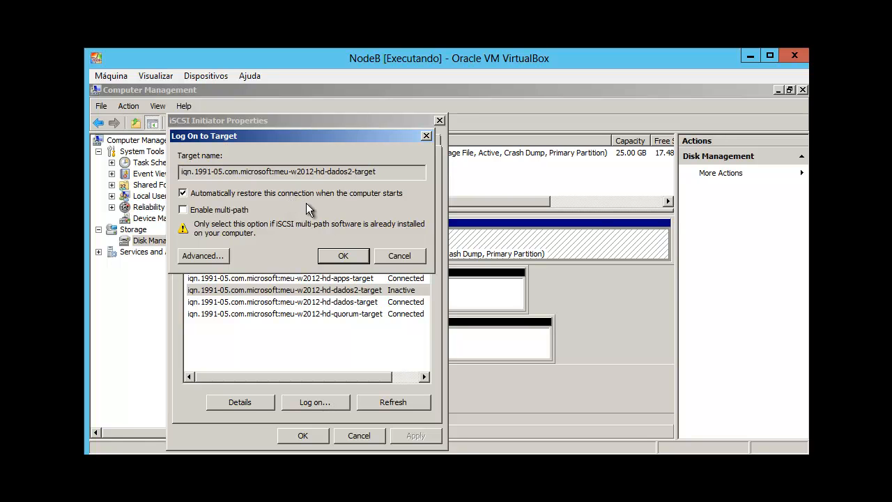
left_click(340, 257)
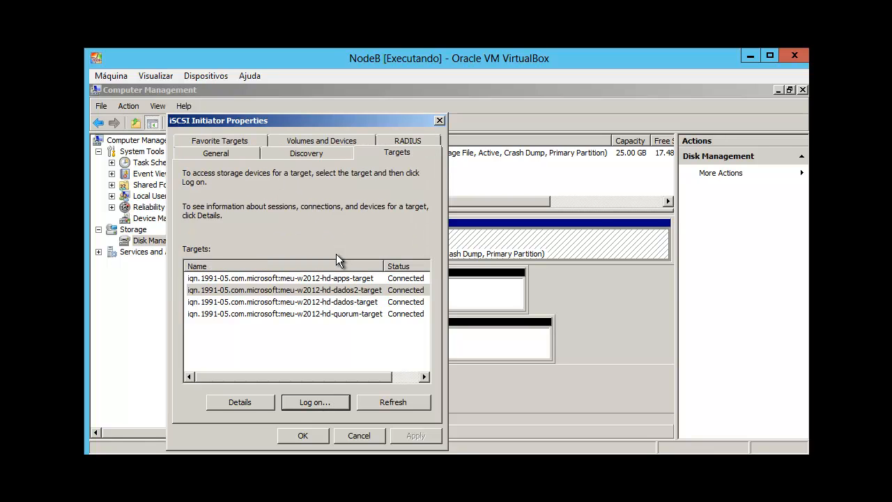
left_click(293, 434)
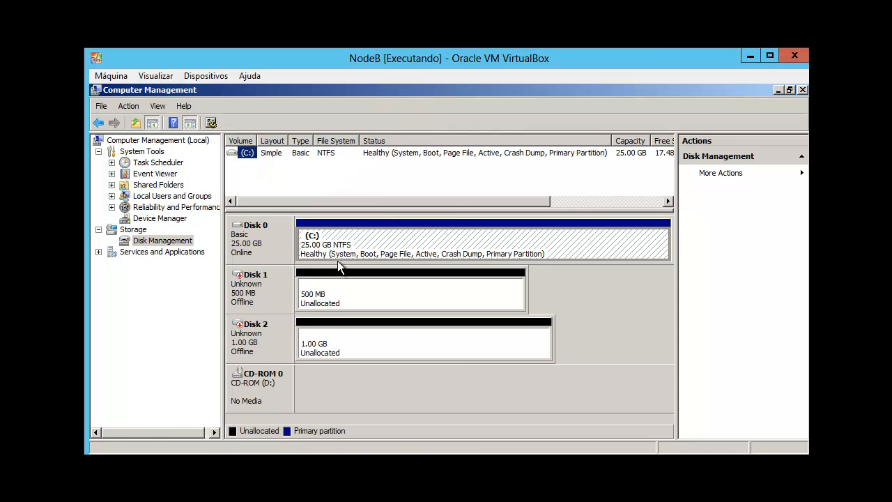
Try to bring Disk 1 online on NodeB, dismiss the error and refresh the Disk Management view
left_click_drag(351, 210, 358, 193)
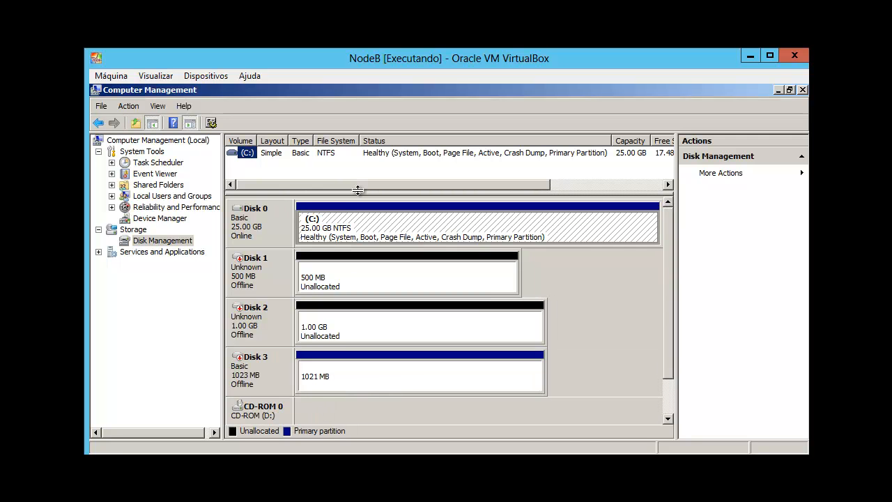
right_click(251, 279)
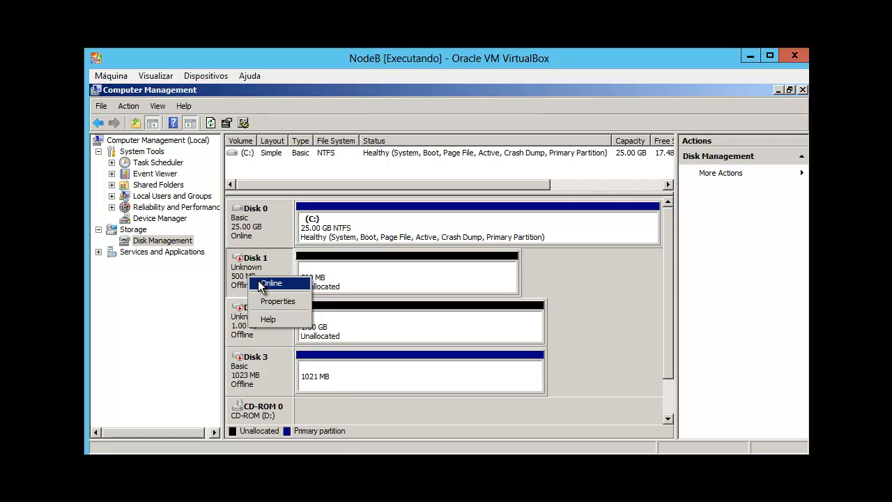
left_click(259, 282)
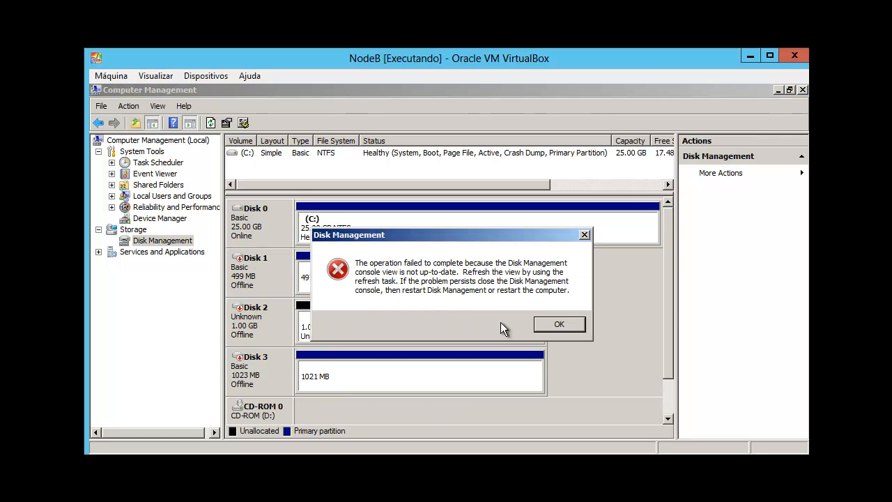
left_click(545, 322)
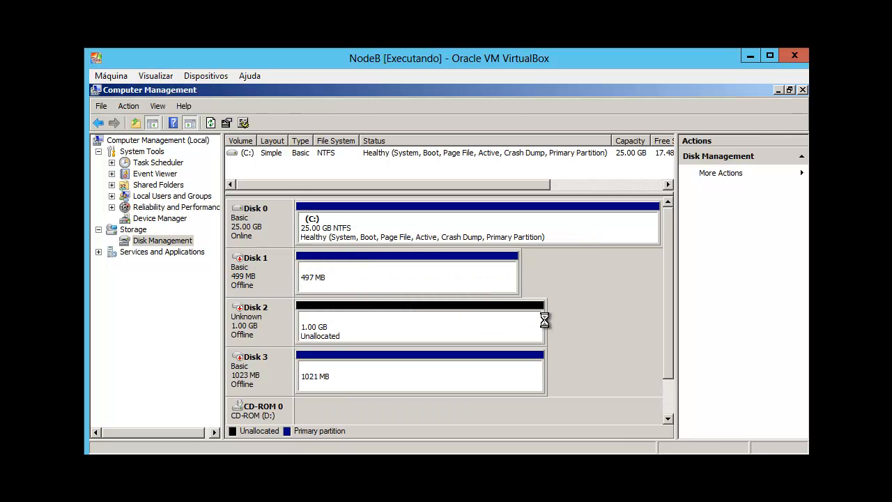
right_click(173, 245)
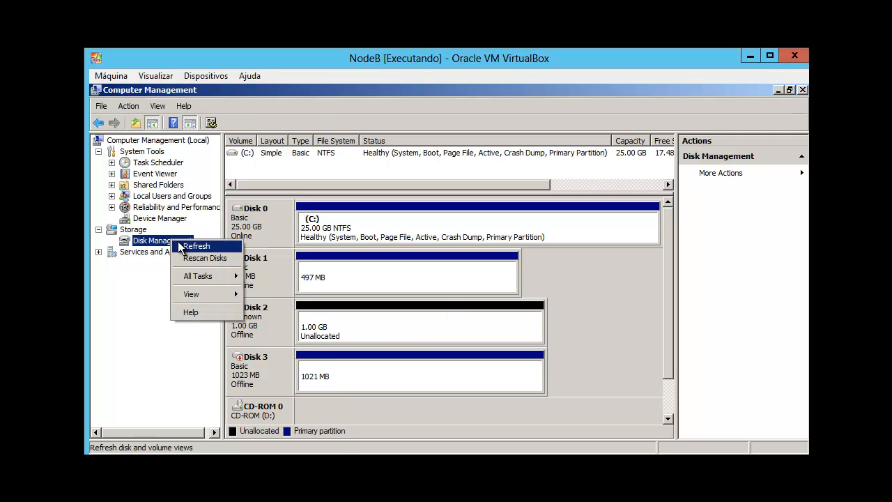
left_click(187, 247)
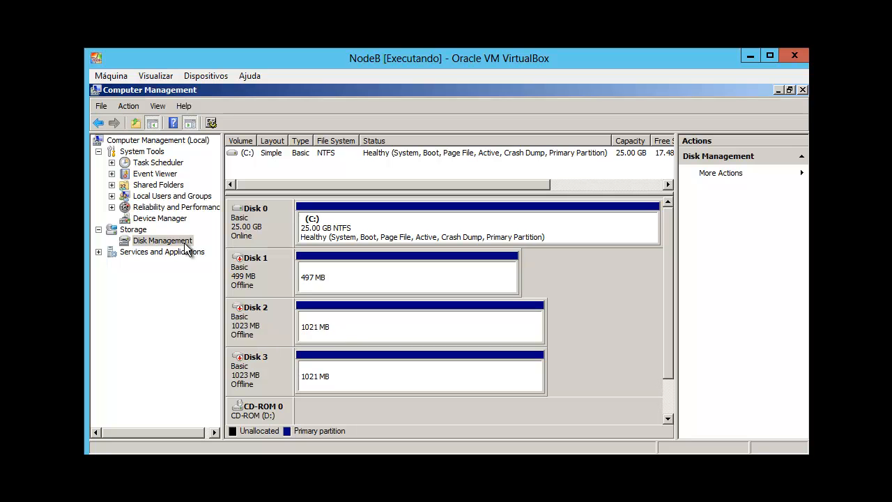
Bring Disk 1, Disk 2 and Disk 3 online in Disk Management on NodeB
right_click(254, 268)
left_click(267, 274)
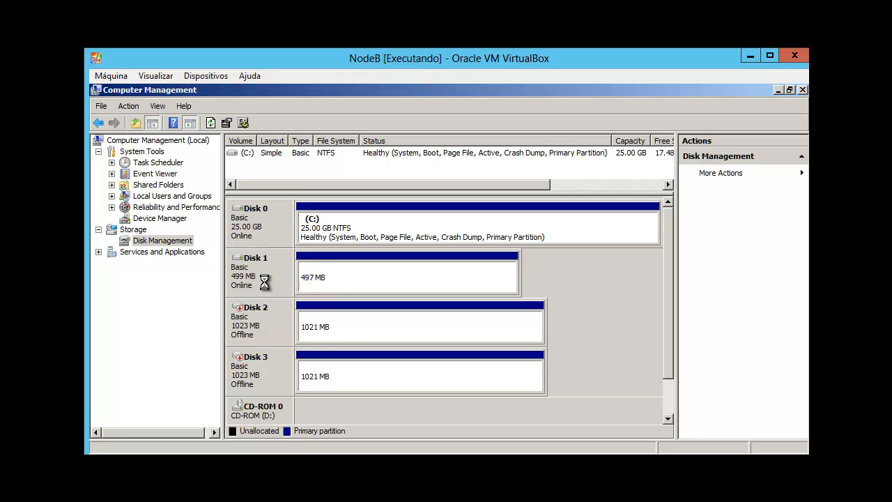
right_click(257, 316)
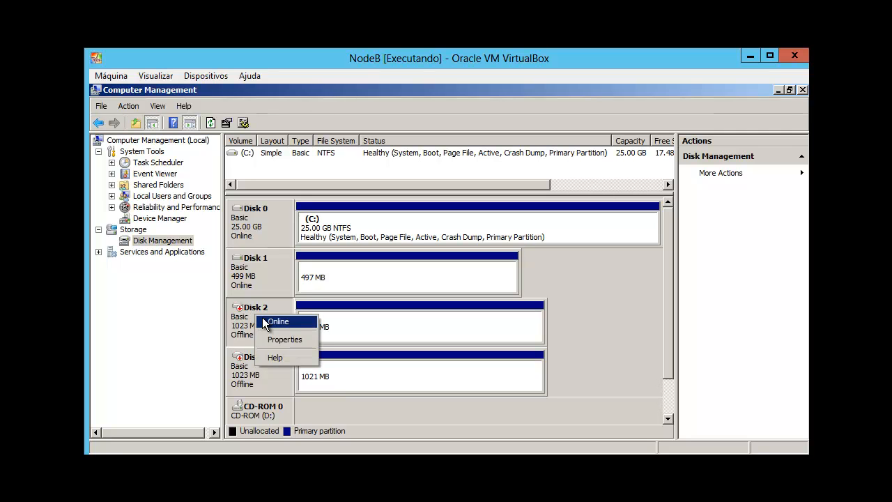
left_click(262, 320)
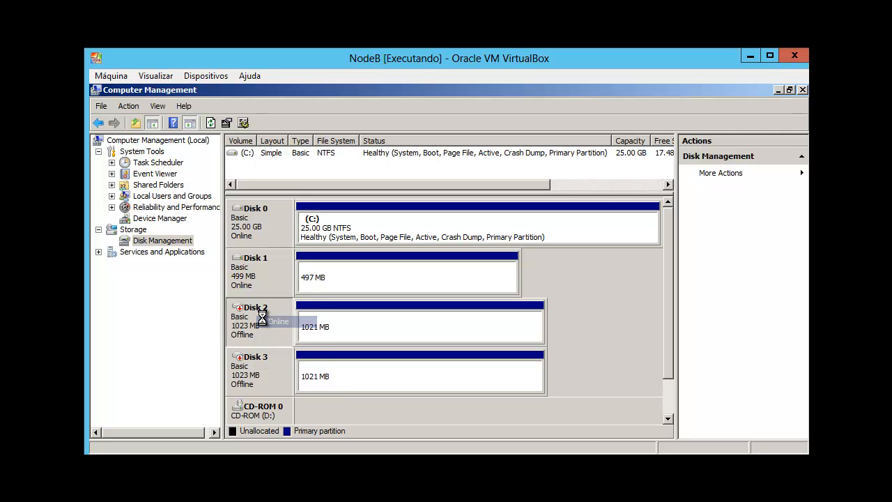
right_click(253, 368)
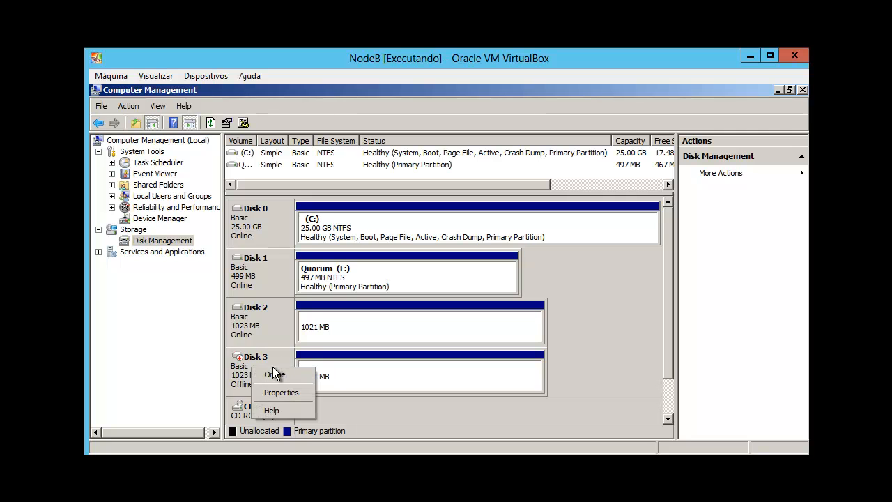
left_click(273, 376)
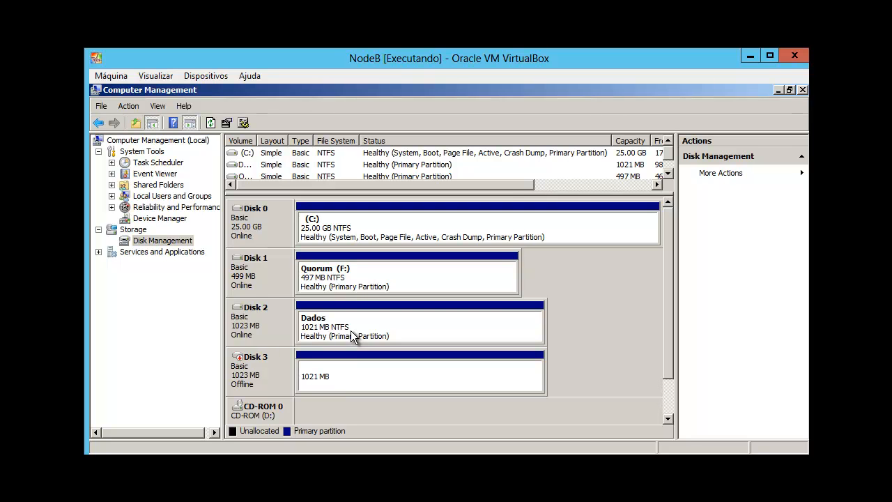
right_click(261, 365)
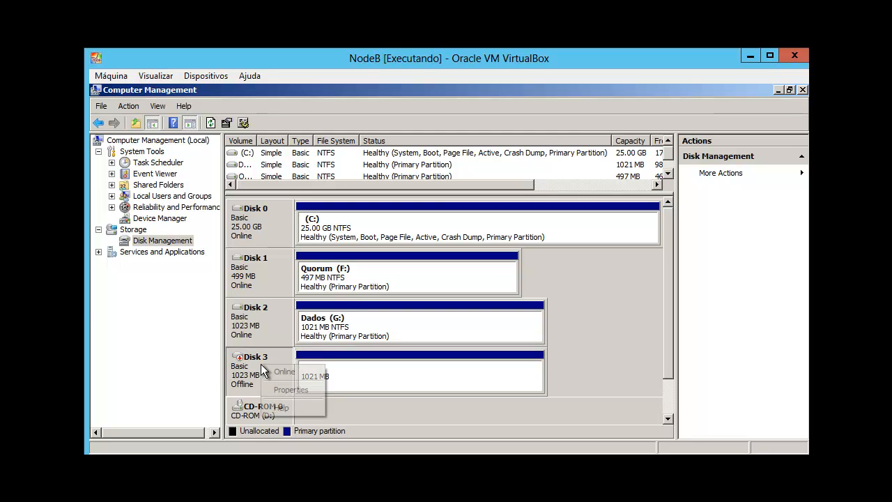
left_click(282, 372)
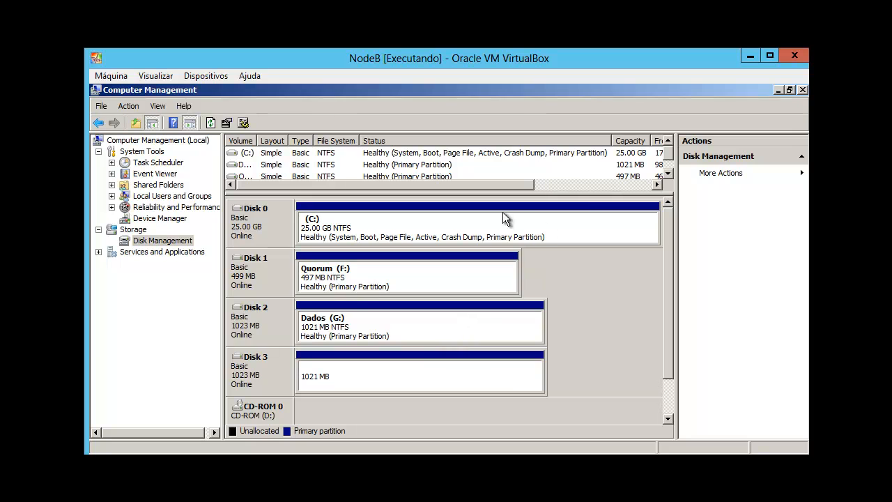
Close Computer Management on NodeB and show the Features summary in a maximized Server Manager
left_click(803, 90)
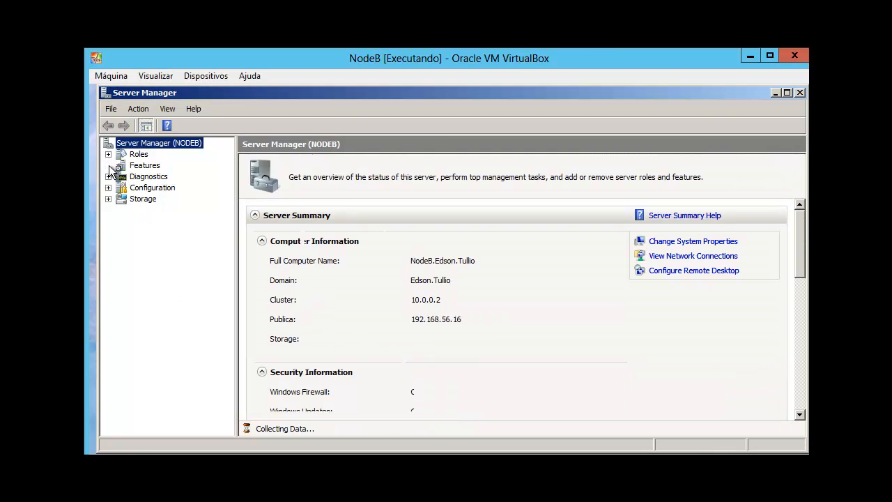
double_click(213, 92)
left_click(140, 162)
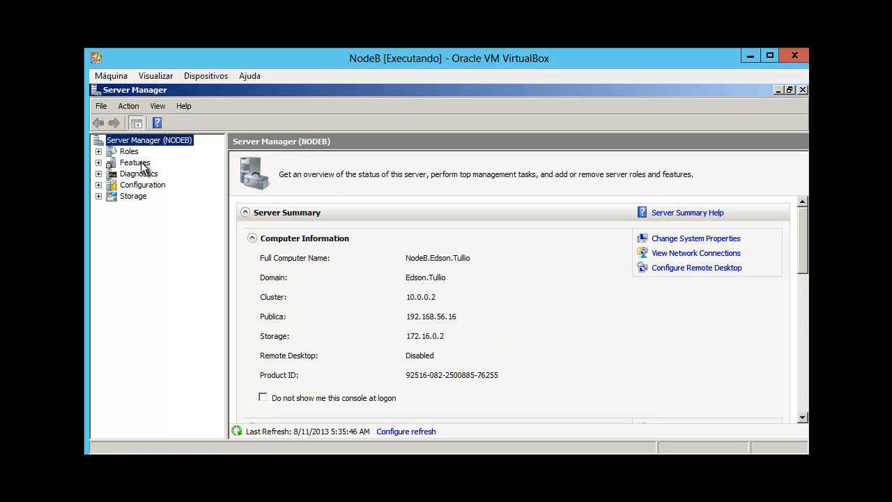
left_click(136, 162)
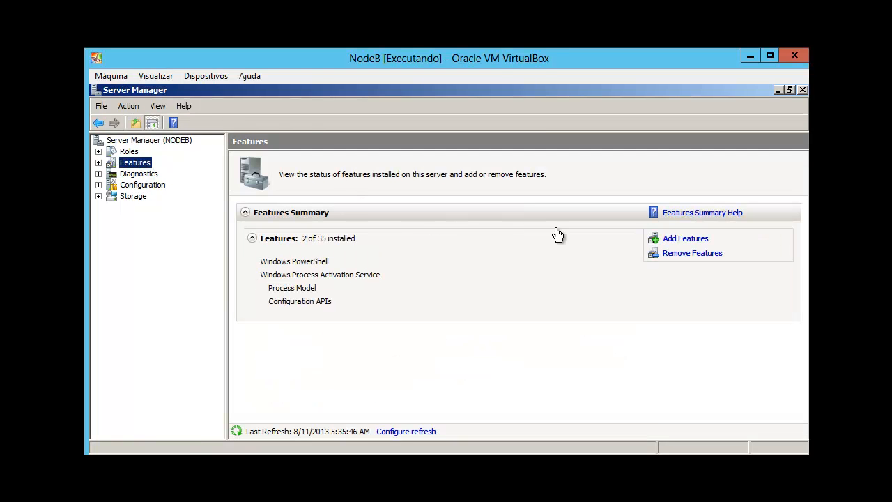
Select the Failover Clustering feature in the Add Features Wizard on NodeB and start its installation
left_click(697, 240)
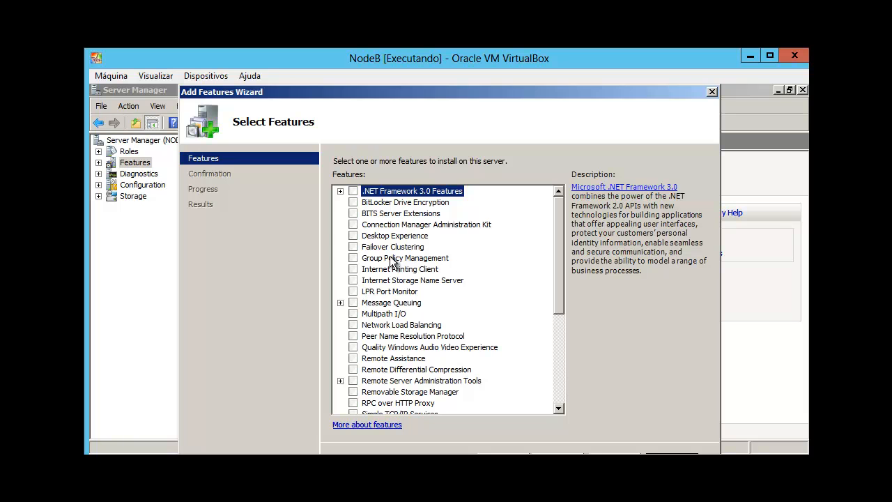
left_click(354, 247)
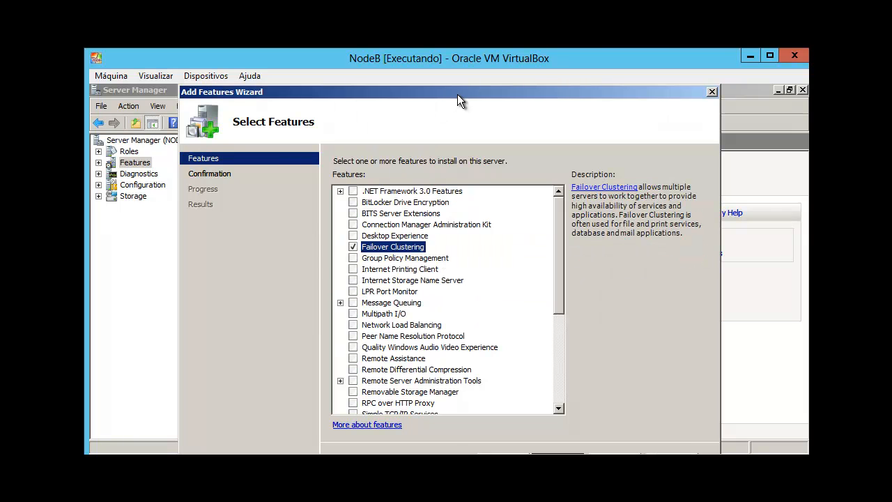
left_click_drag(457, 94, 454, 89)
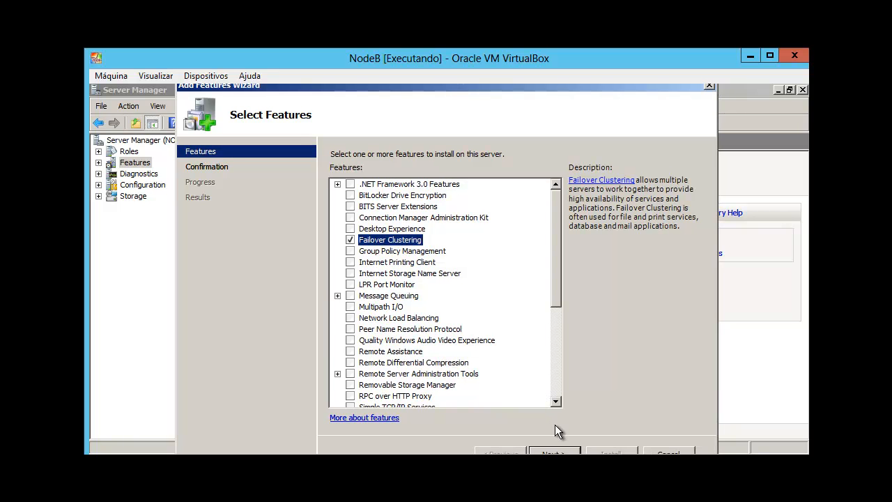
left_click(545, 452)
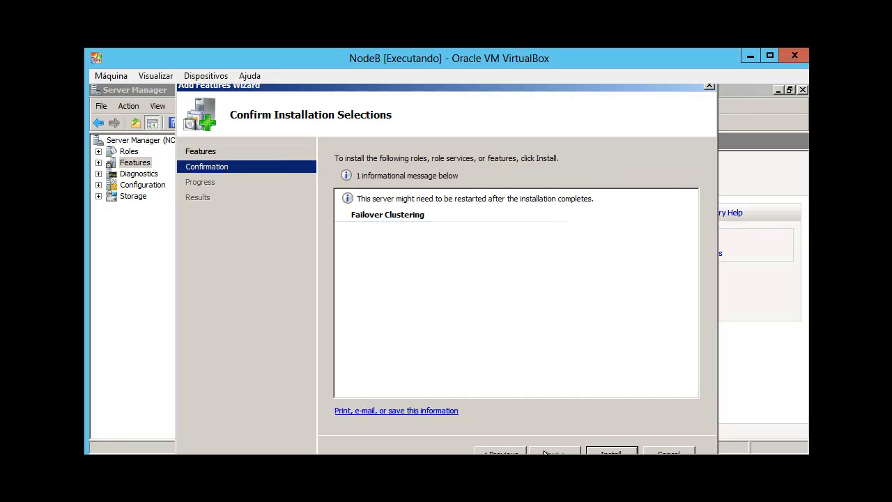
left_click(606, 451)
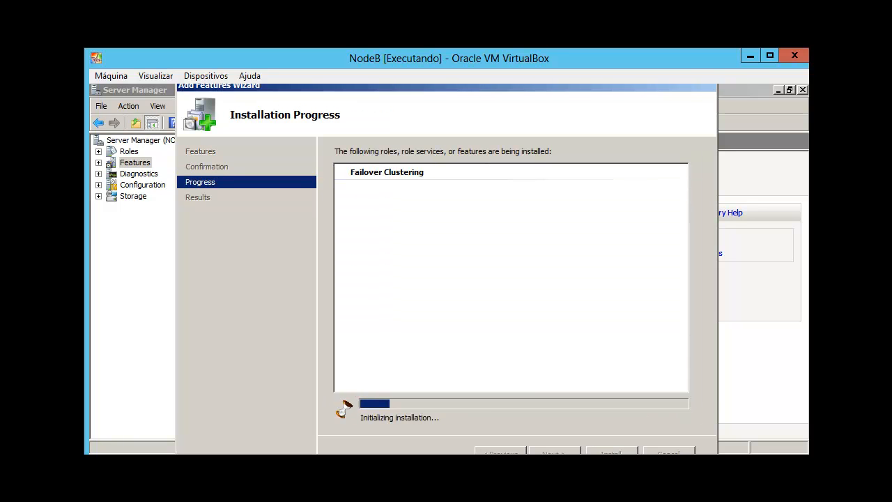
Switch to the NodeA virtual machine and show the Features summary in a maximized Server Manager
mouse_move(468, 488)
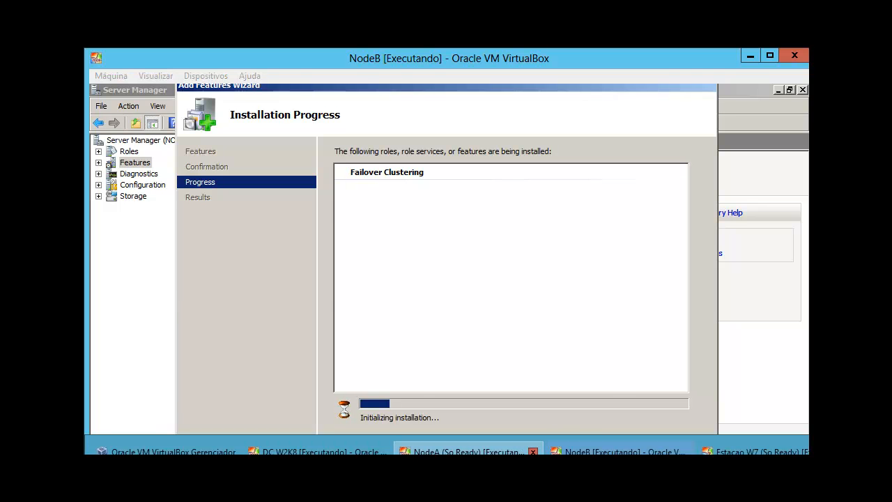
left_click(464, 452)
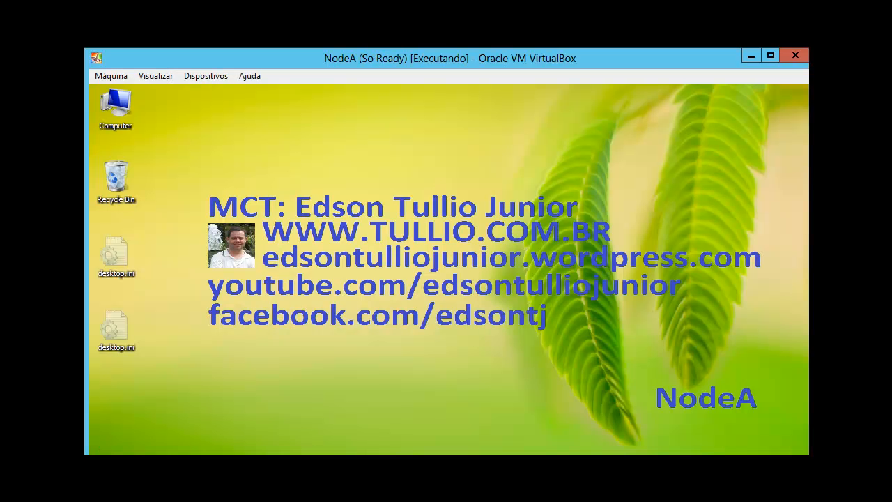
right_click(223, 466)
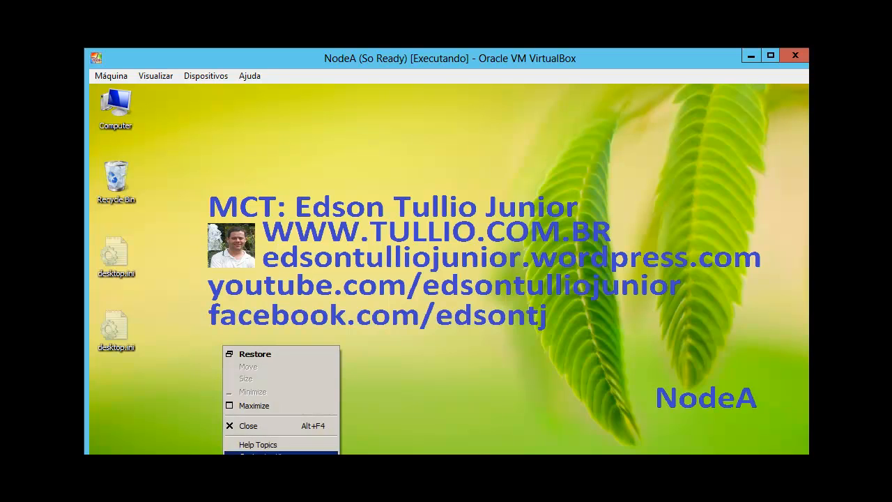
left_click(248, 426)
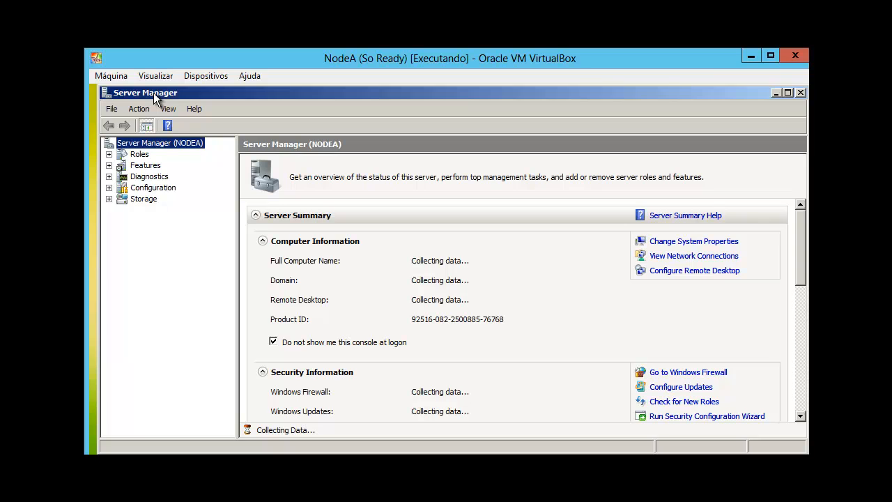
double_click(153, 92)
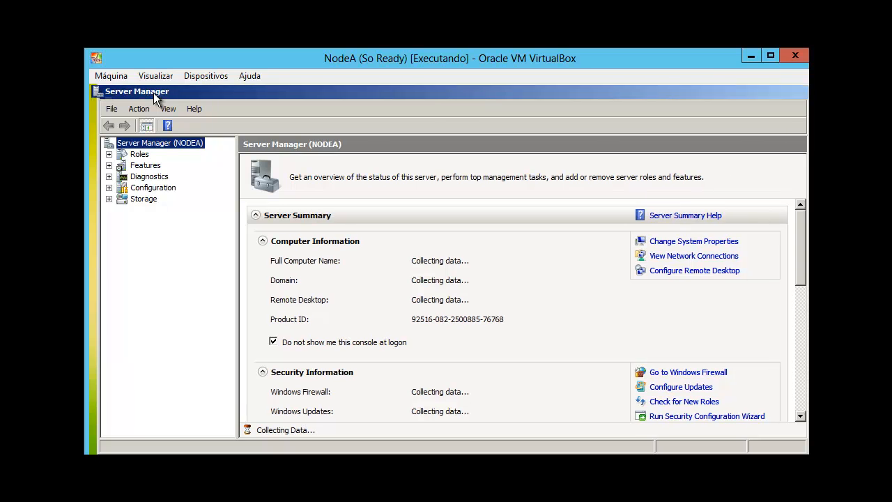
left_click(132, 164)
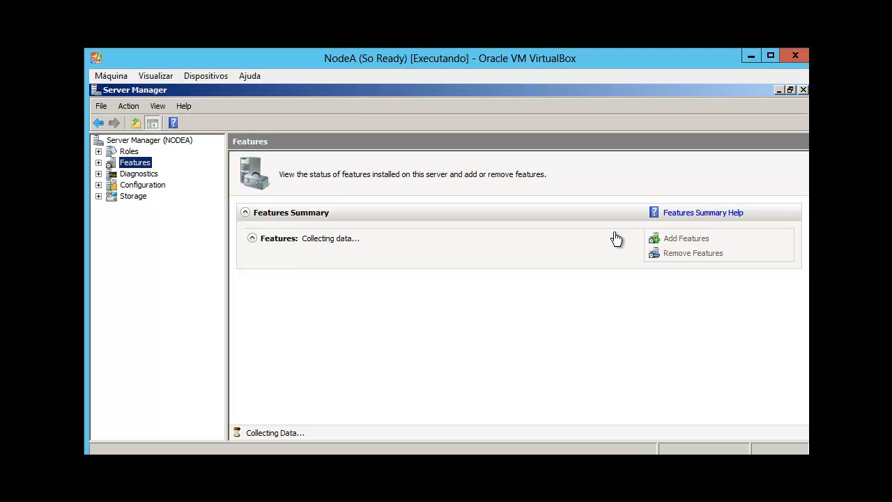
key("alt+Left")
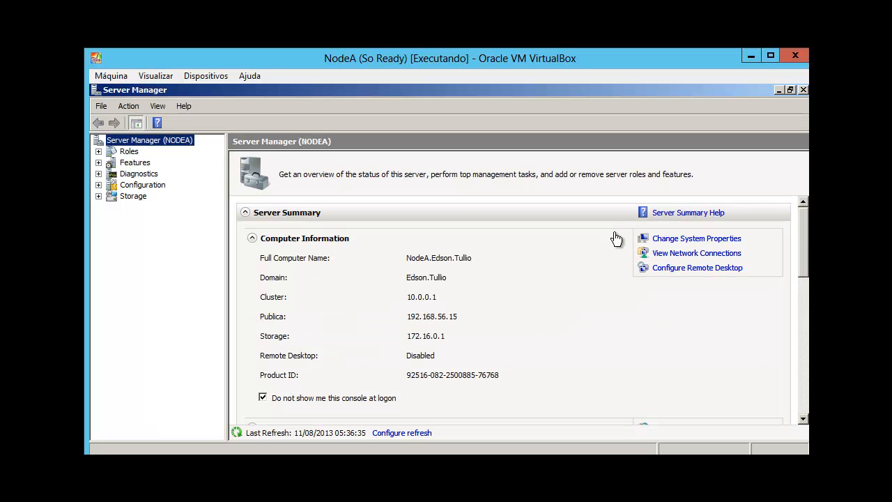
left_click(137, 165)
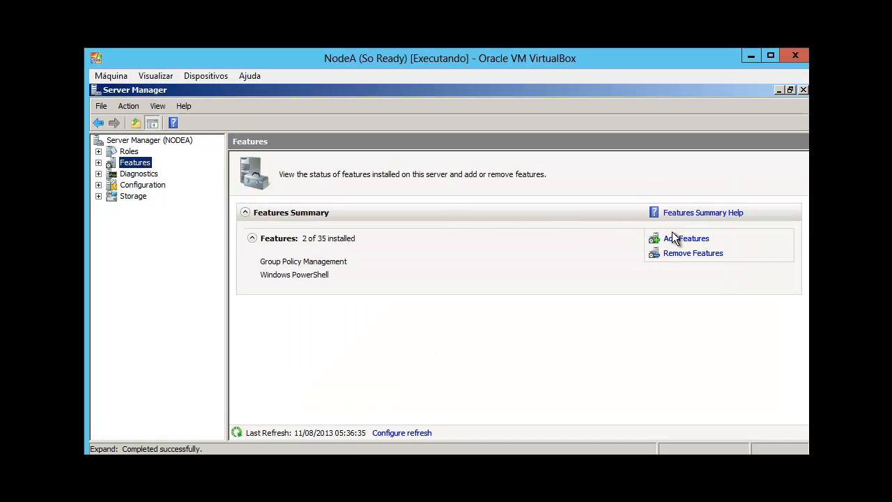
Add the Failover Clustering feature on NodeA and start its installation
left_click(670, 237)
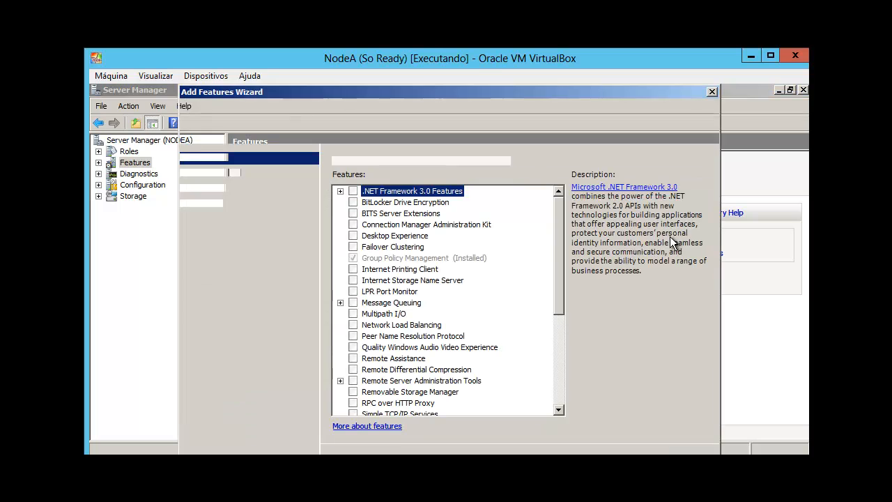
left_click(354, 247)
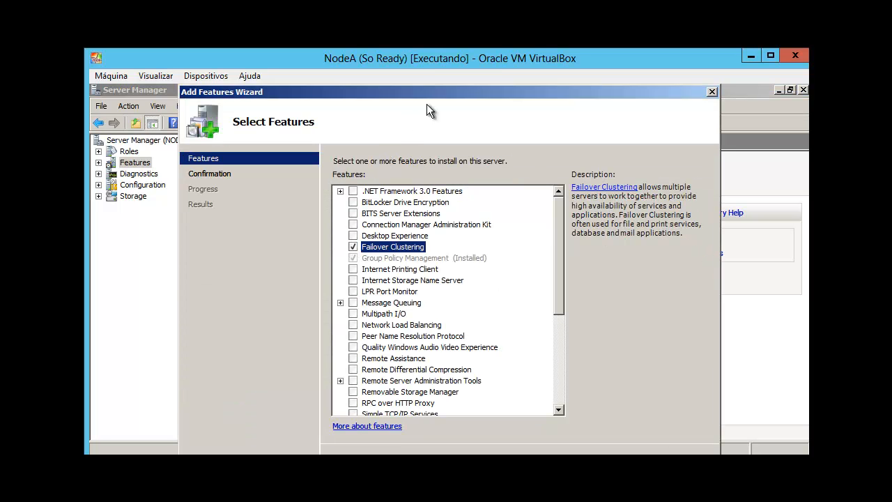
left_click_drag(434, 96, 422, 88)
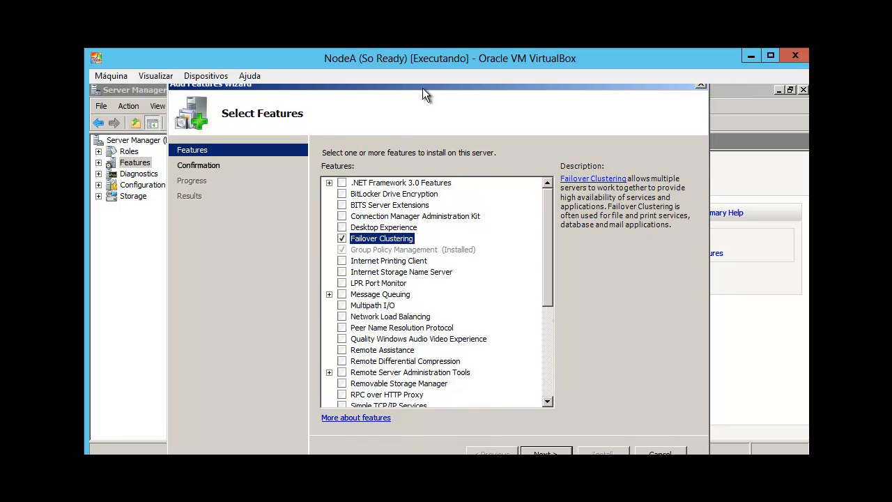
left_click(533, 451)
left_click(586, 452)
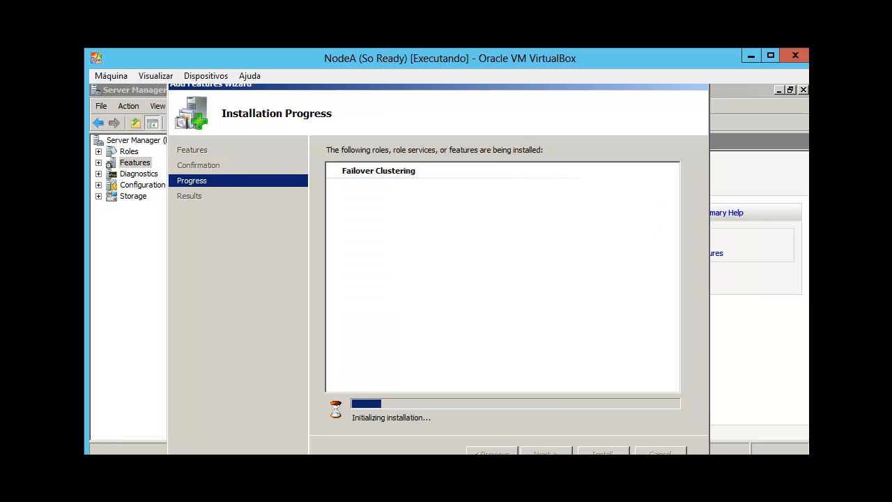
Return to NodeB, close the completed Add Features Wizard and close Server Manager
left_click(318, 453)
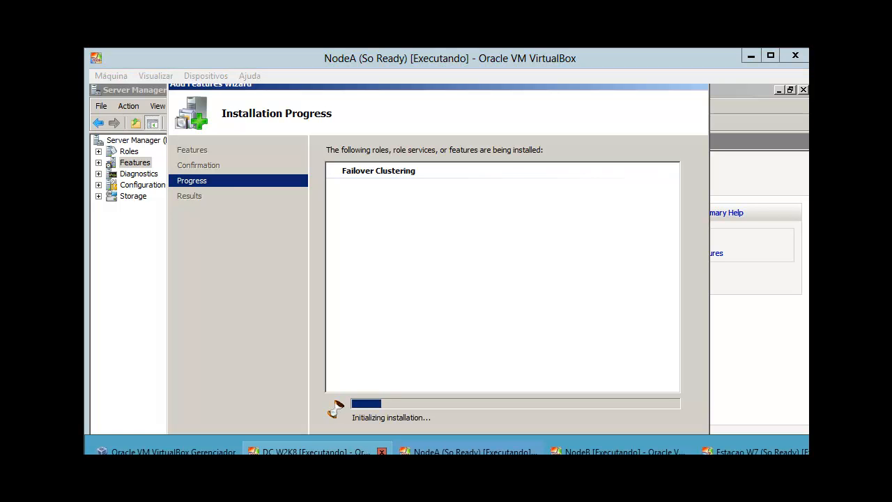
left_click(614, 452)
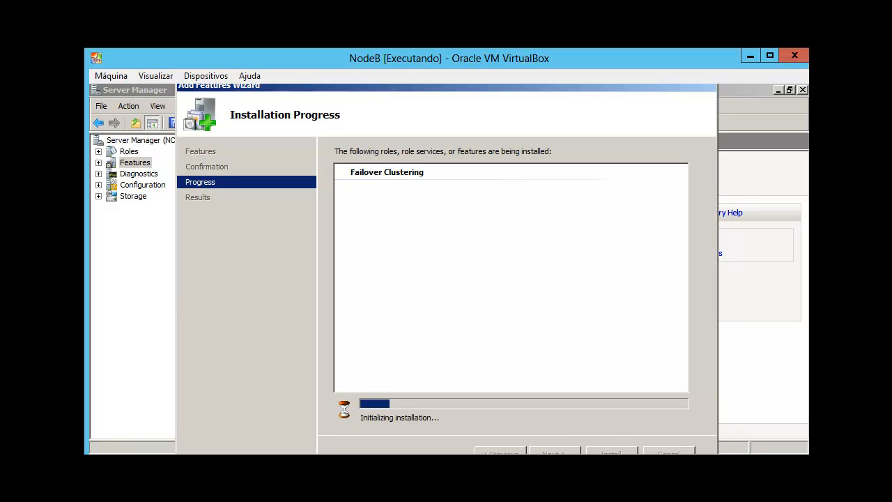
left_click(318, 453)
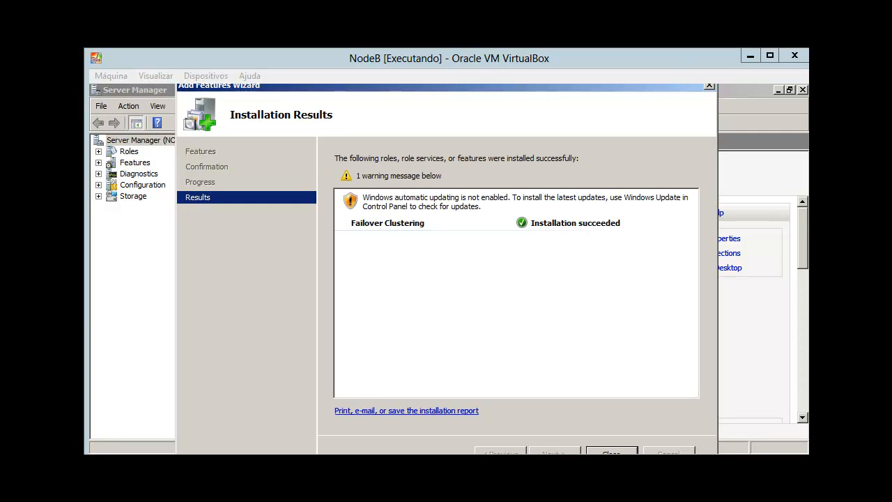
left_click(633, 454)
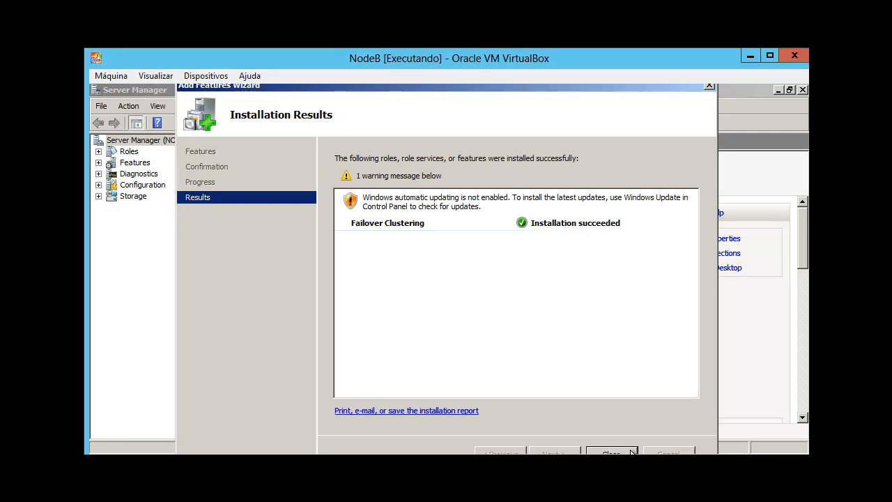
left_click(632, 453)
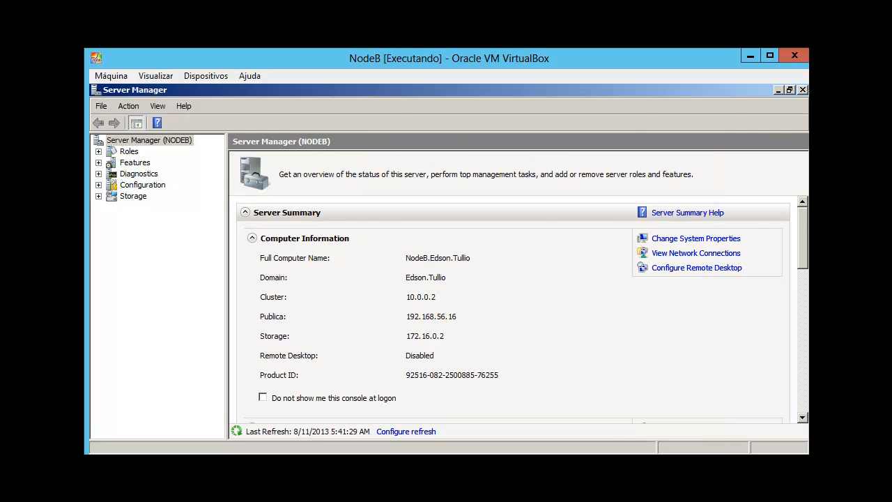
left_click(802, 90)
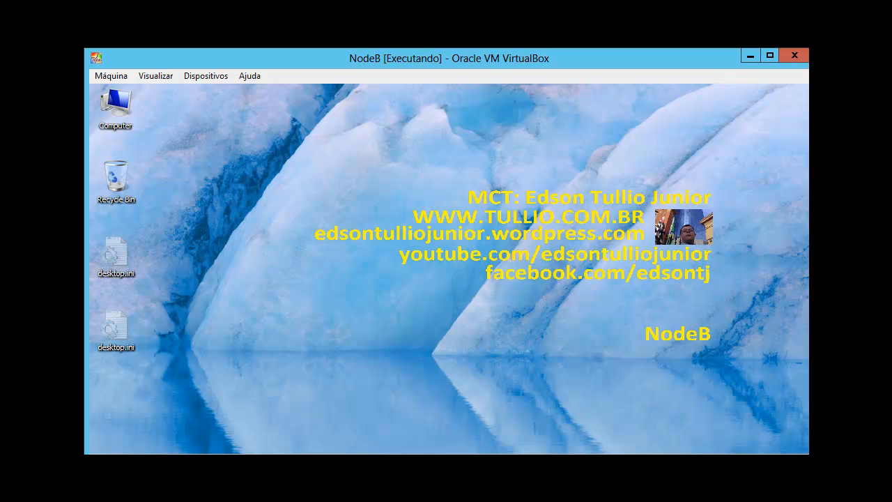
Switch to NodeA, close its completed Add Features Wizard and close Server Manager
mouse_move(317, 454)
left_click(460, 451)
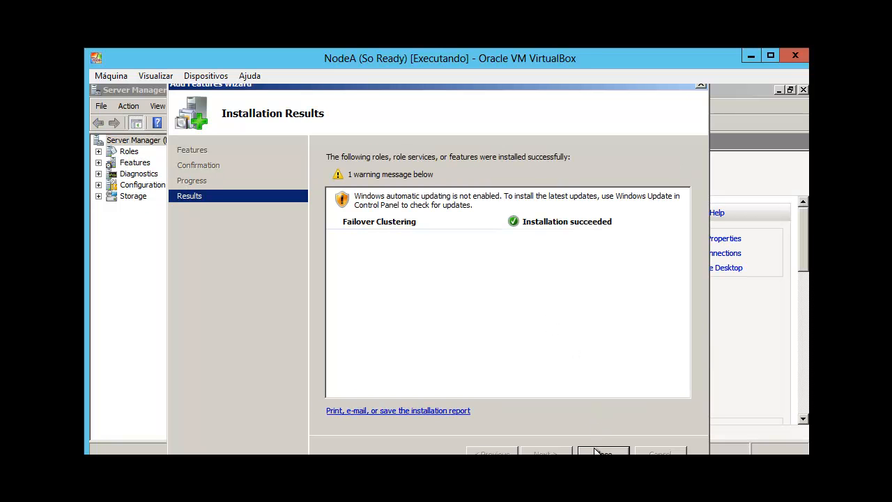
left_click(594, 451)
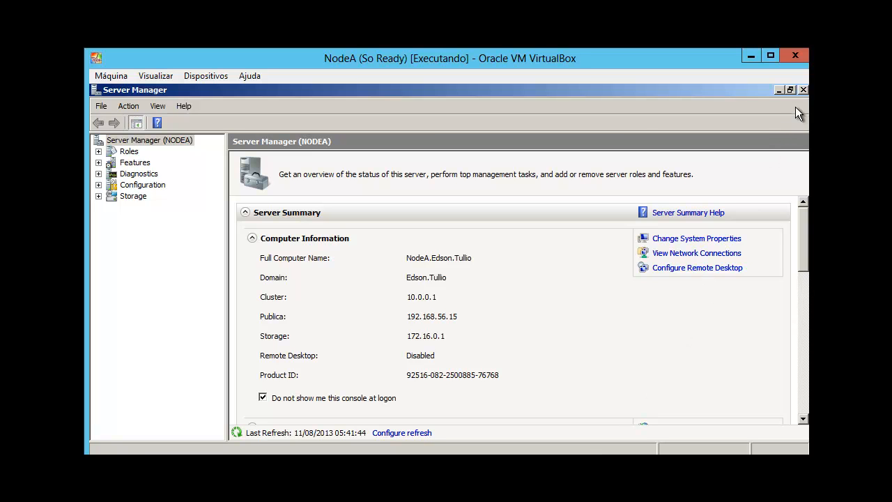
left_click(803, 91)
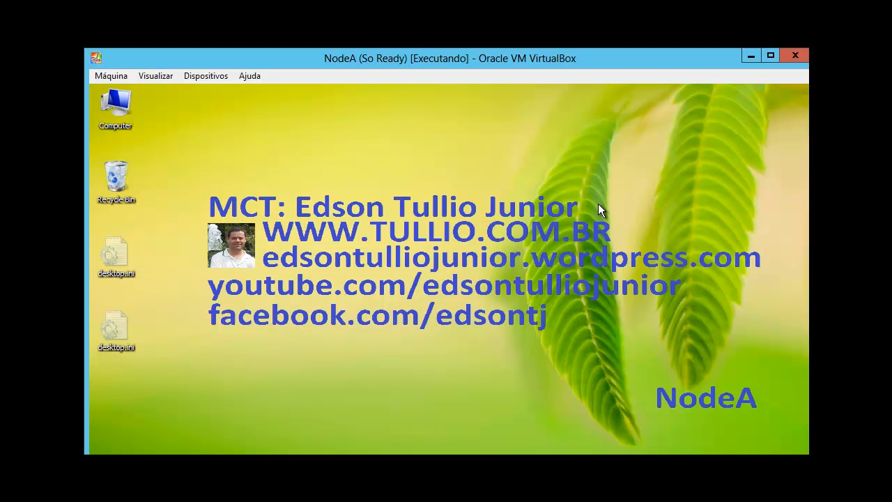
Open Failover Cluster Management on NodeA and start the Validate a Configuration Wizard, advancing to the server selection page
left_click(116, 461)
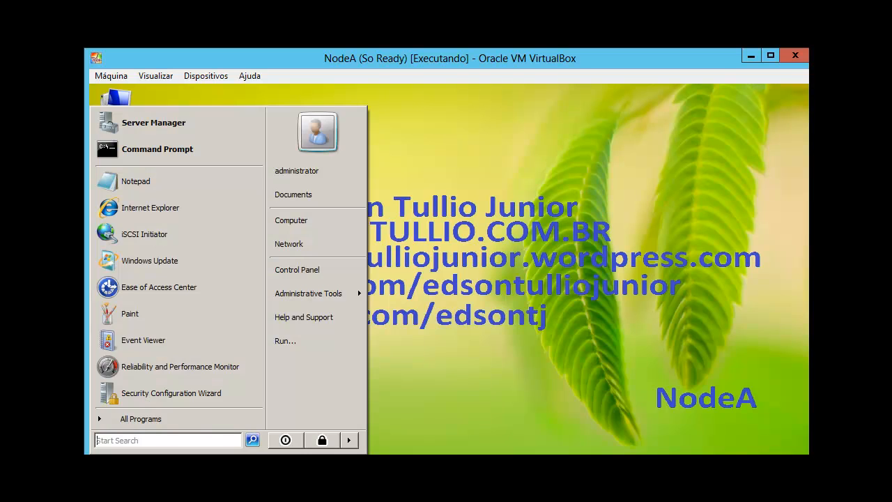
mouse_move(311, 299)
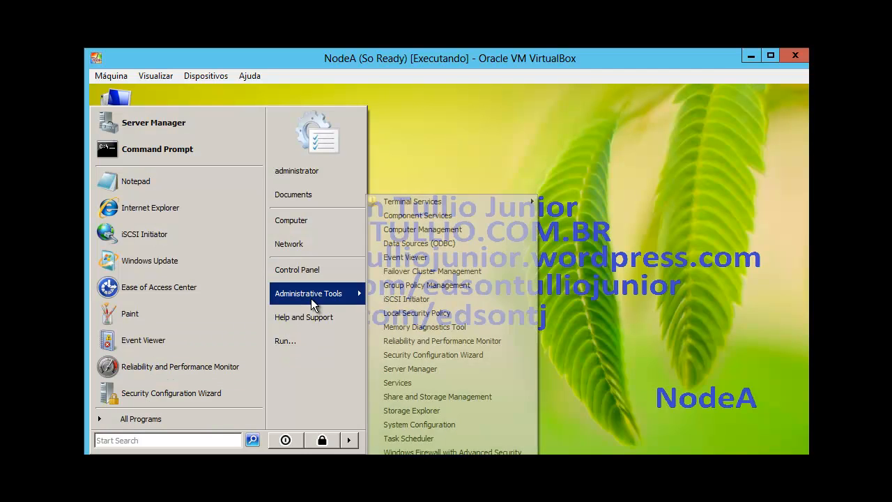
left_click(387, 274)
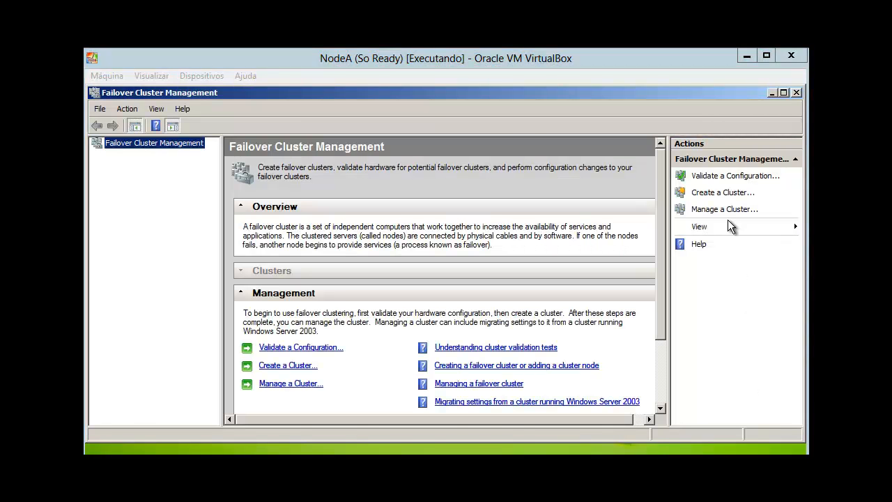
left_click(716, 177)
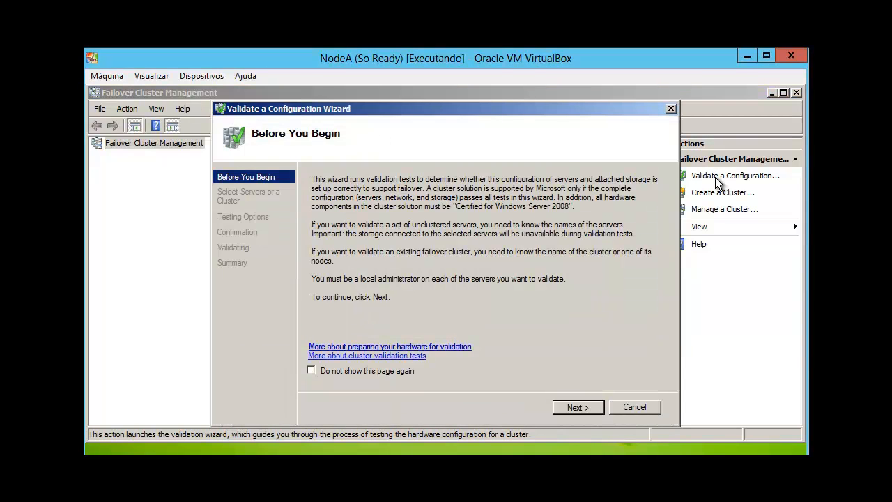
left_click(577, 409)
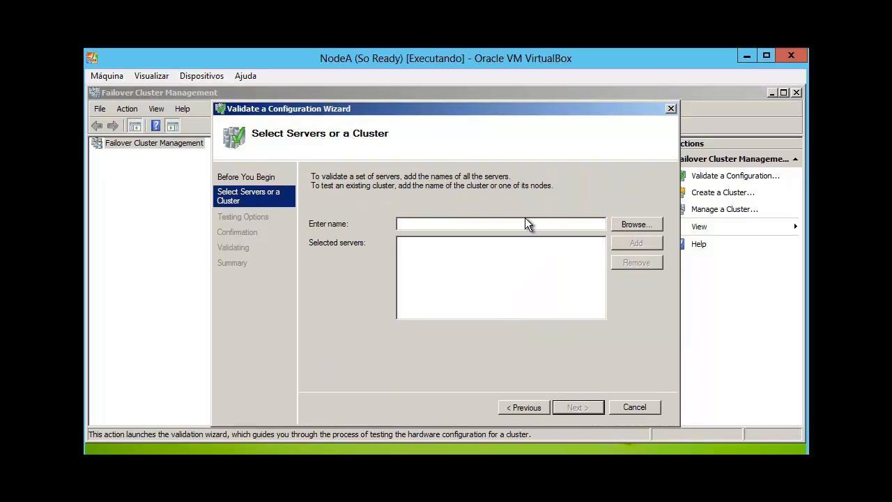
Add nodea and nodeb as the servers to validate and advance with the default testing options to the Confirmation page
type("nodea")
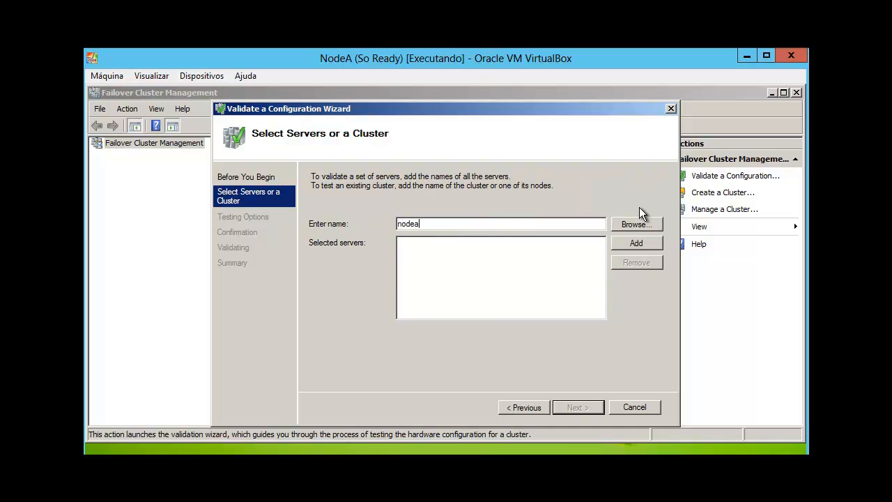
left_click(630, 246)
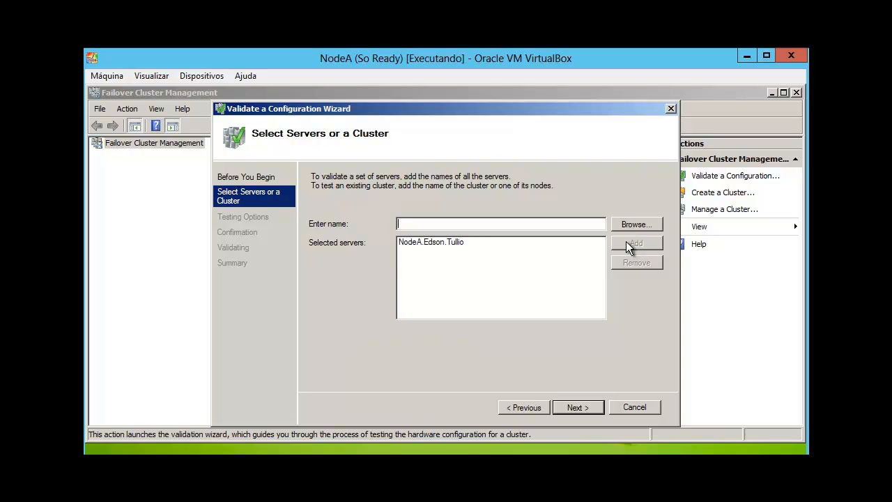
type("nodeb")
left_click(627, 244)
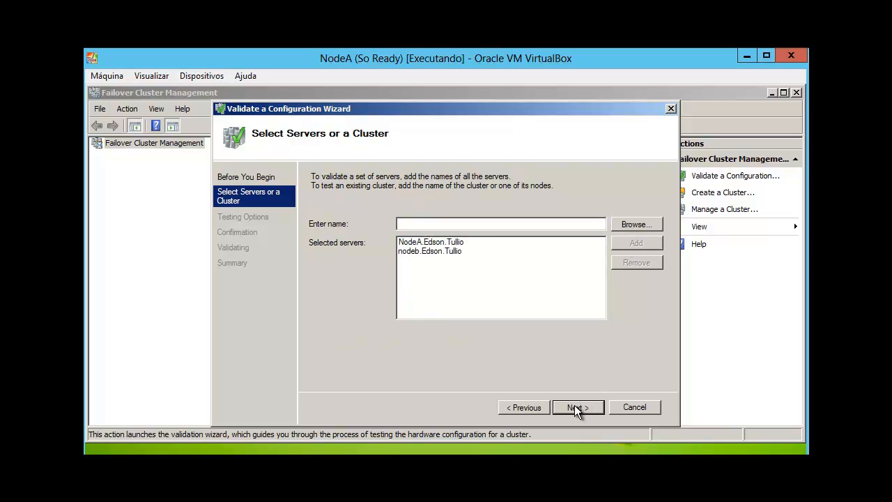
left_click(576, 409)
left_click(576, 410)
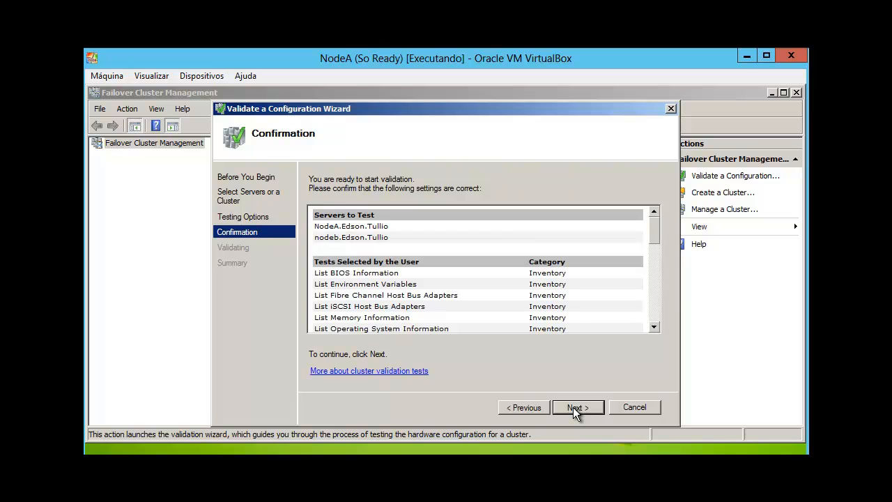
Run the cluster validation tests on both nodes and review the summary report through to the Overall Result section
left_click(576, 410)
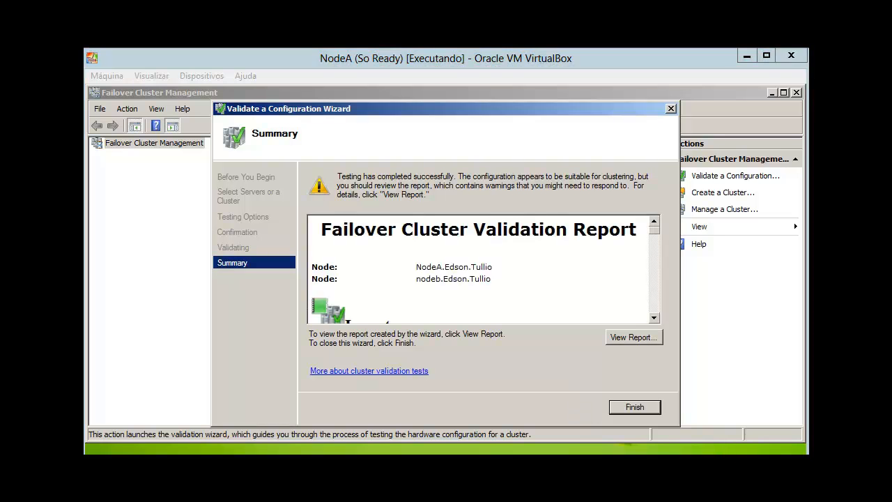
left_click(653, 233)
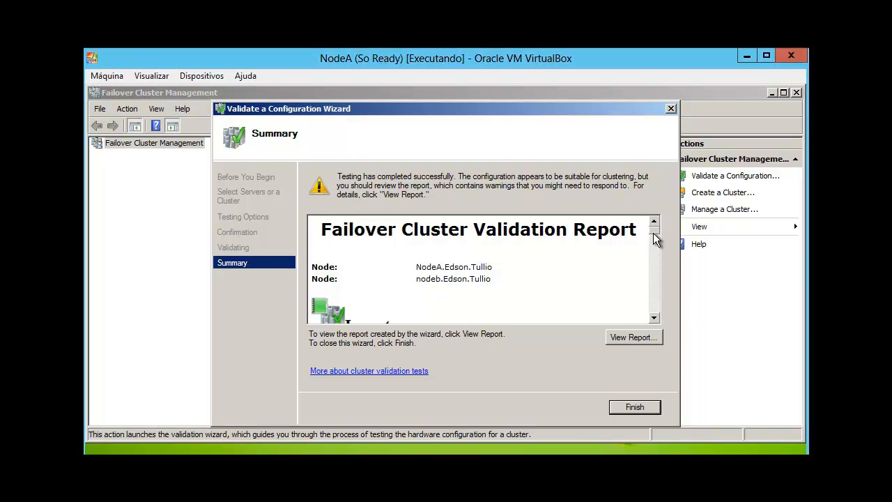
scroll(653, 236, "down", 2)
left_click_drag(653, 237, 653, 266)
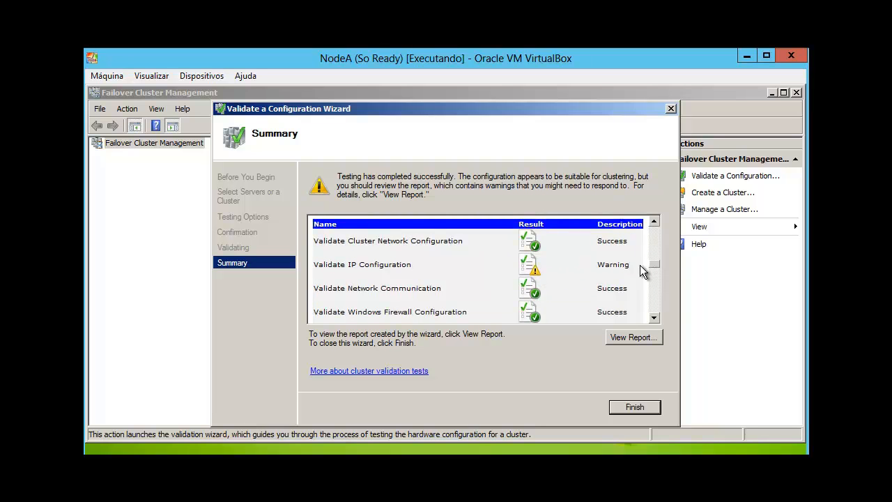
left_click_drag(656, 272, 656, 303)
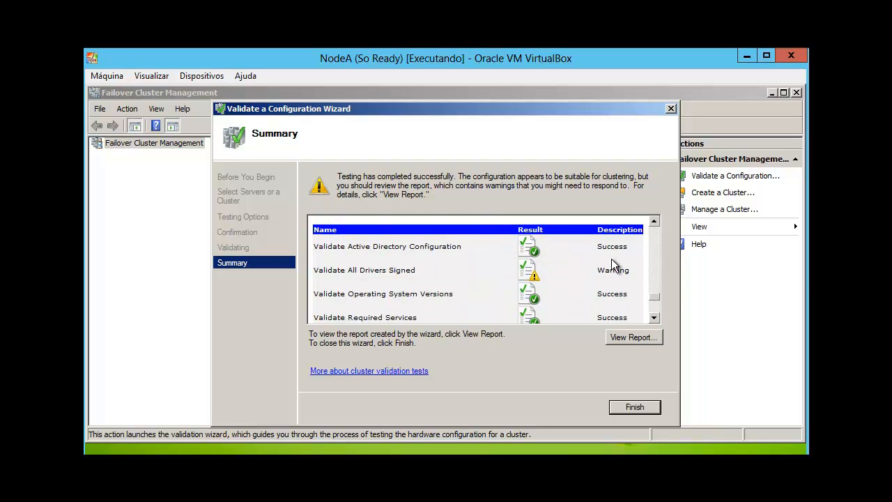
left_click_drag(654, 302, 655, 317)
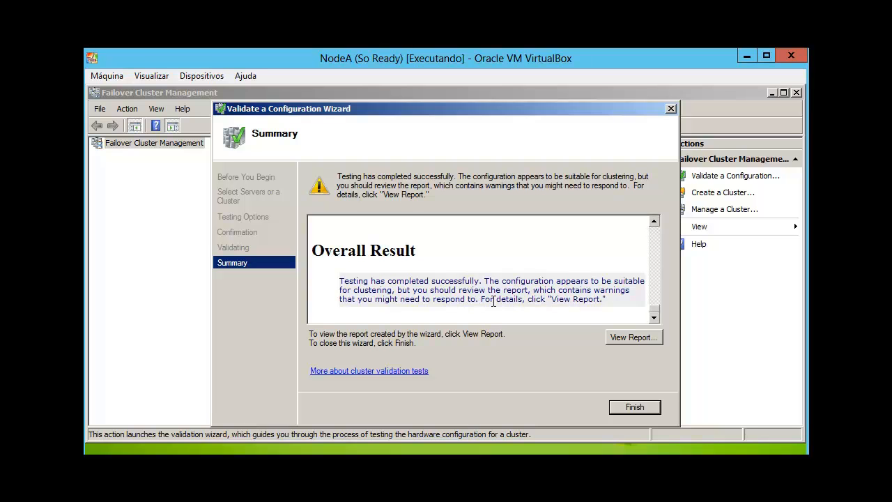
Open the full validation report, look through and close it, then finish the wizard and close Failover Cluster Management
left_click(636, 339)
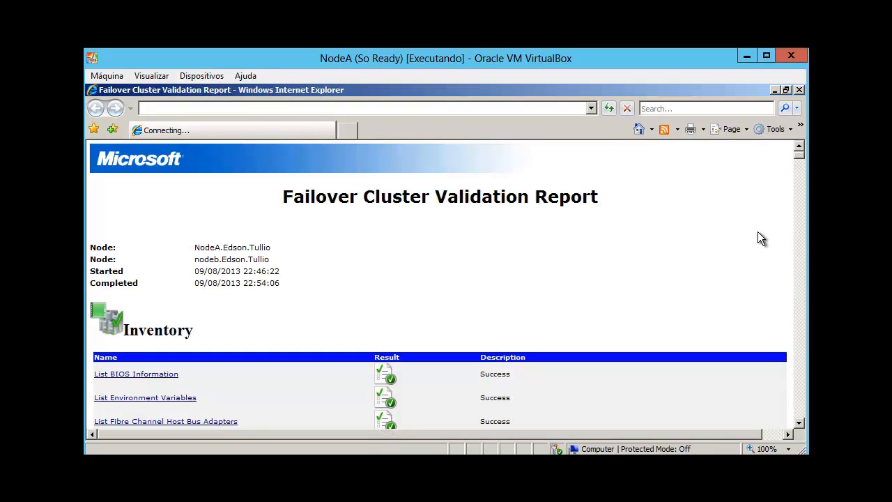
left_click_drag(799, 157, 796, 418)
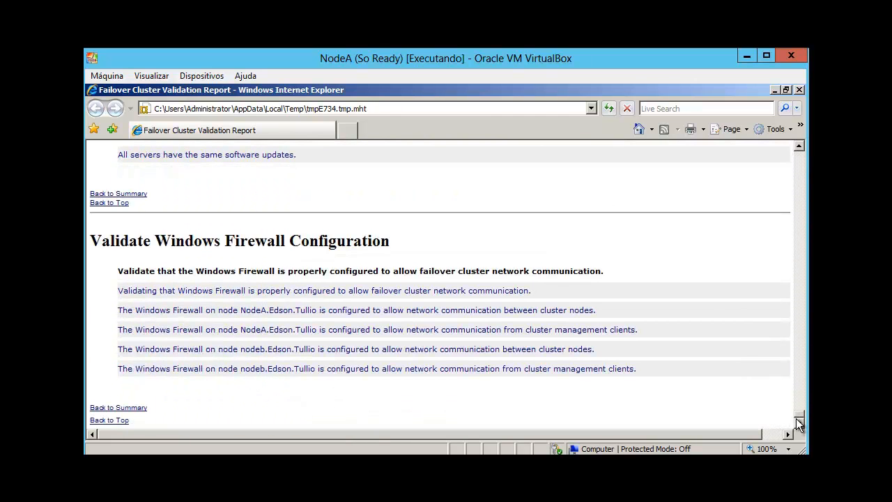
left_click(799, 91)
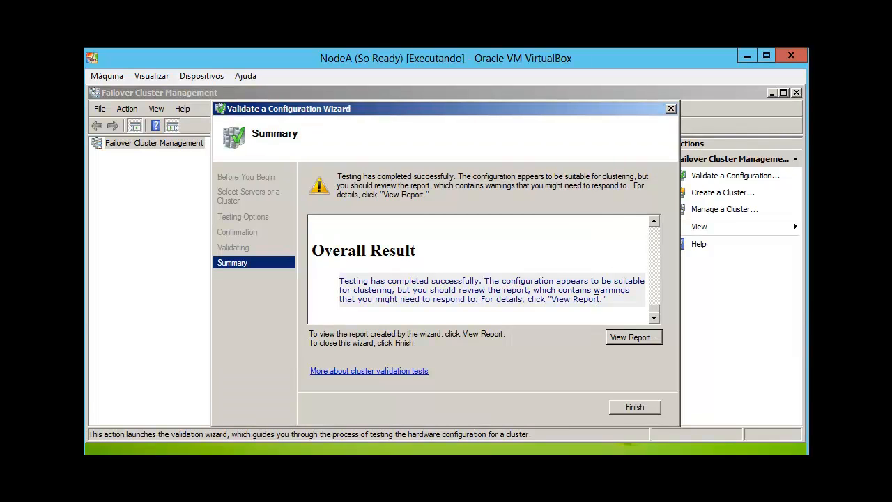
left_click(636, 407)
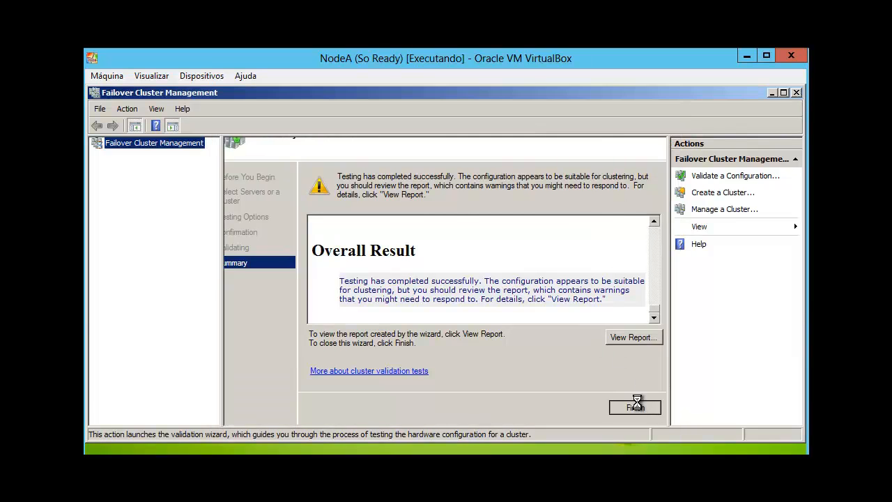
left_click(796, 93)
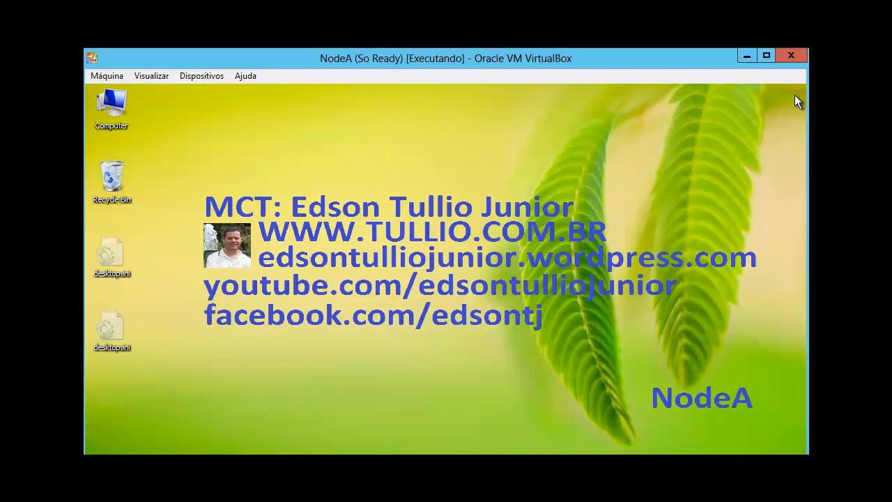
left_click(751, 55)
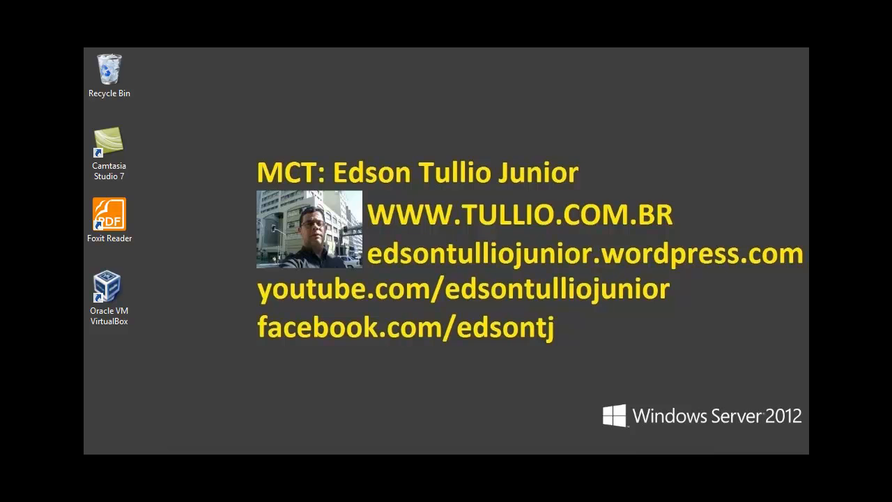
mouse_move(237, 488)
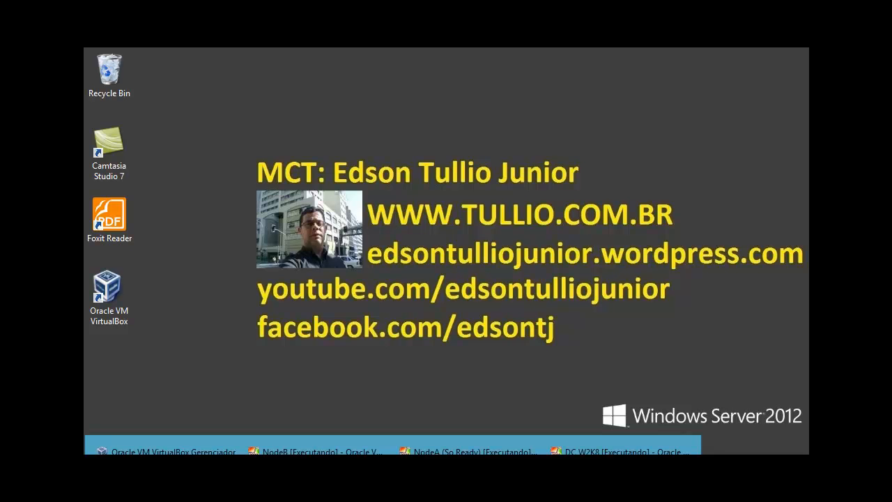
left_click(314, 450)
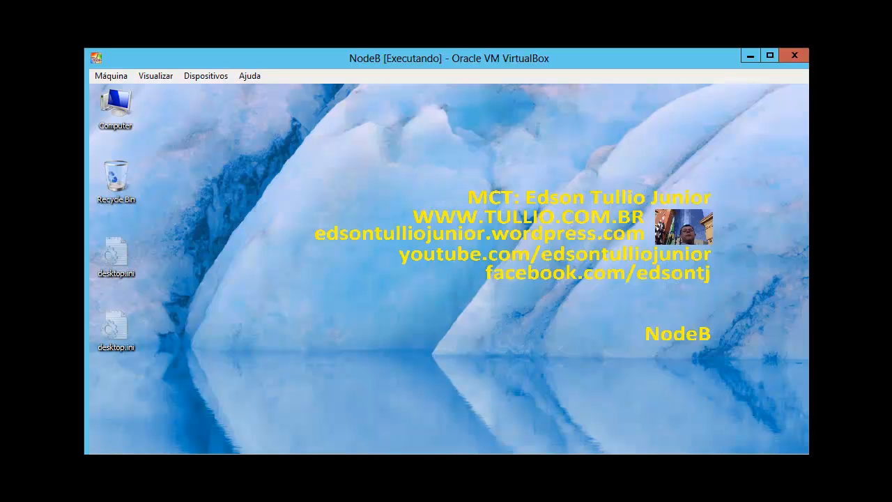
left_click(237, 488)
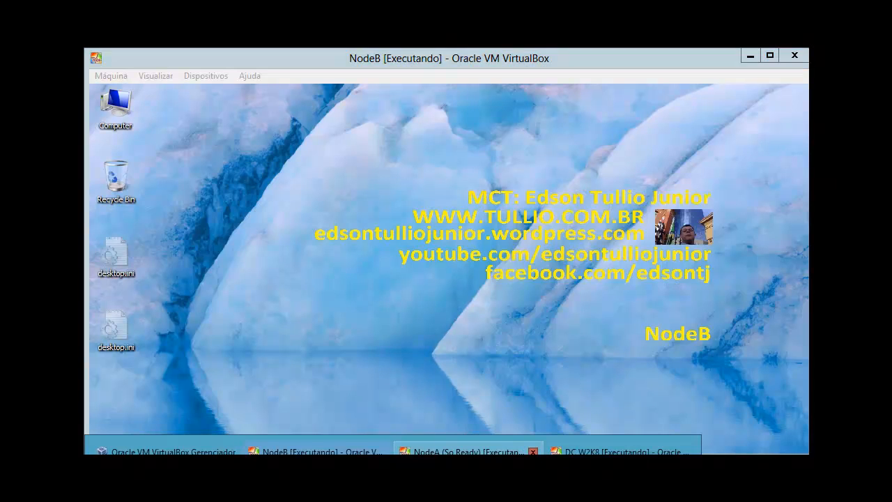
left_click(460, 450)
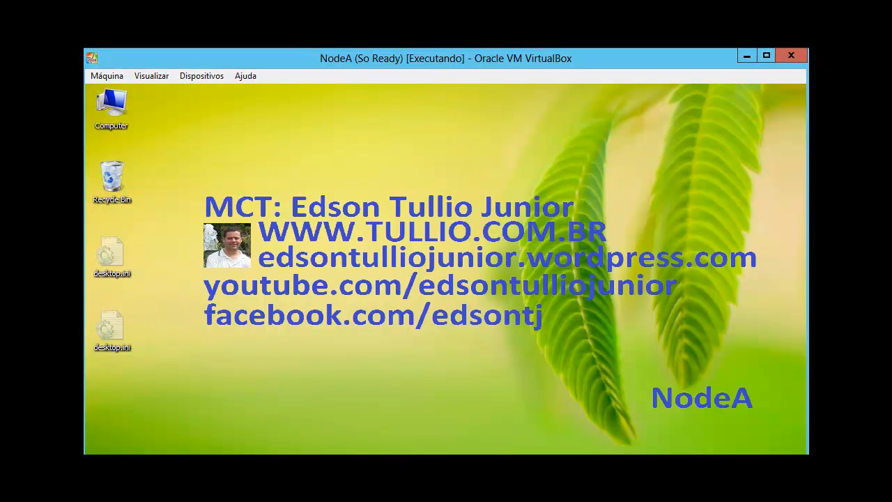
Open Failover Cluster Management on NodeA and start the Create Cluster Wizard, advancing to the server selection page
key("super")
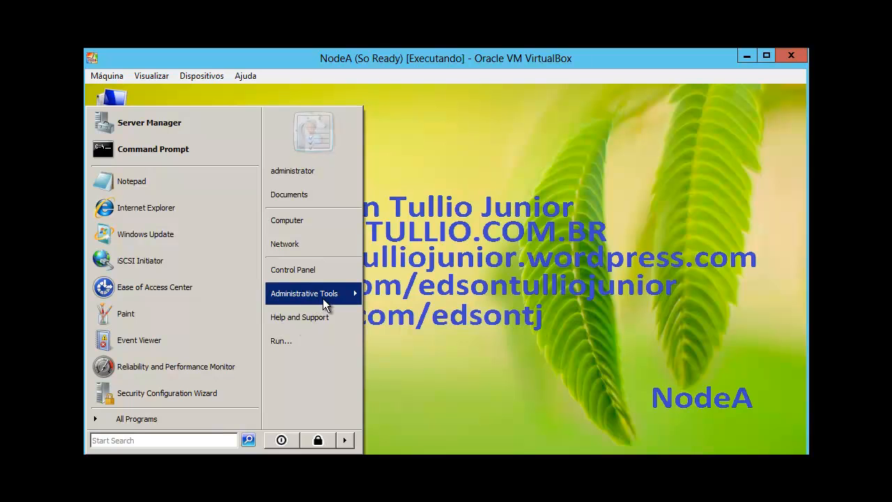
mouse_move(323, 298)
left_click_drag(479, 273, 471, 269)
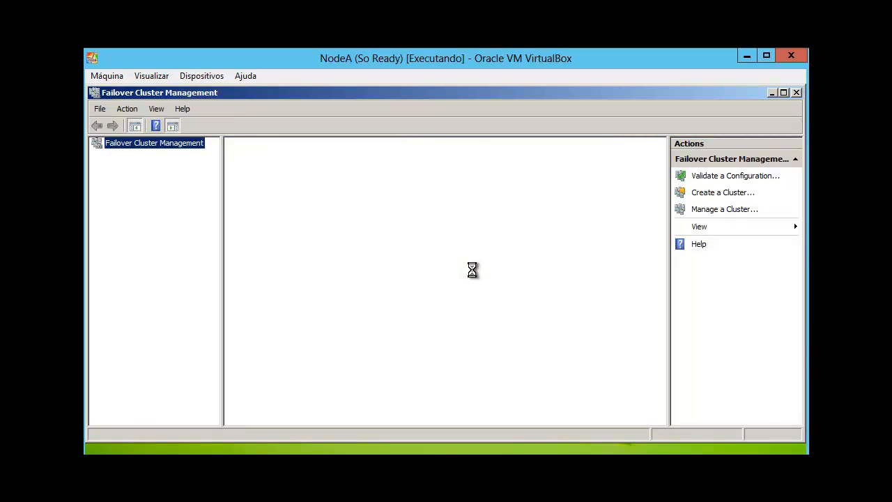
left_click(719, 200)
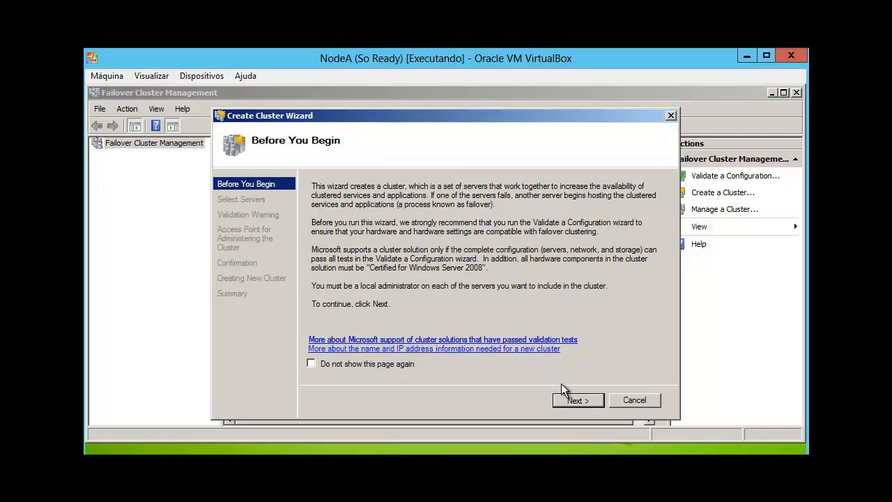
left_click(566, 404)
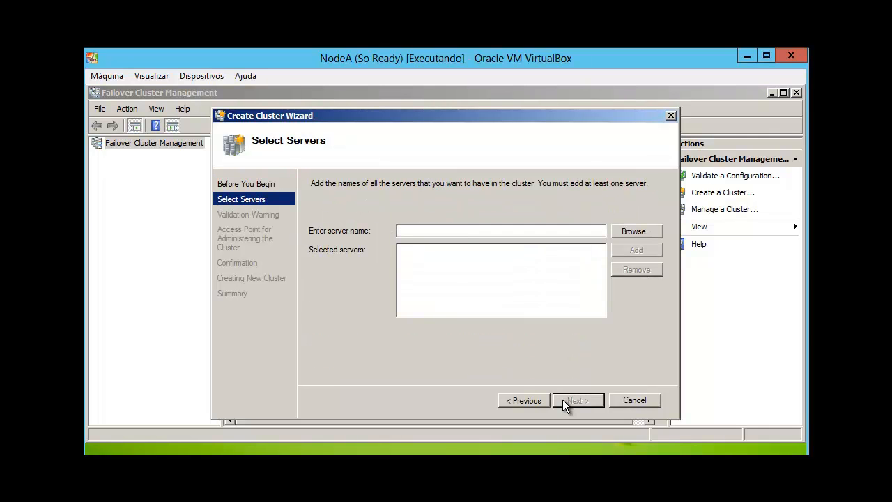
Add nodea and nodeb as the servers of the new cluster and advance to the access point page
type("nodea")
left_click(637, 251)
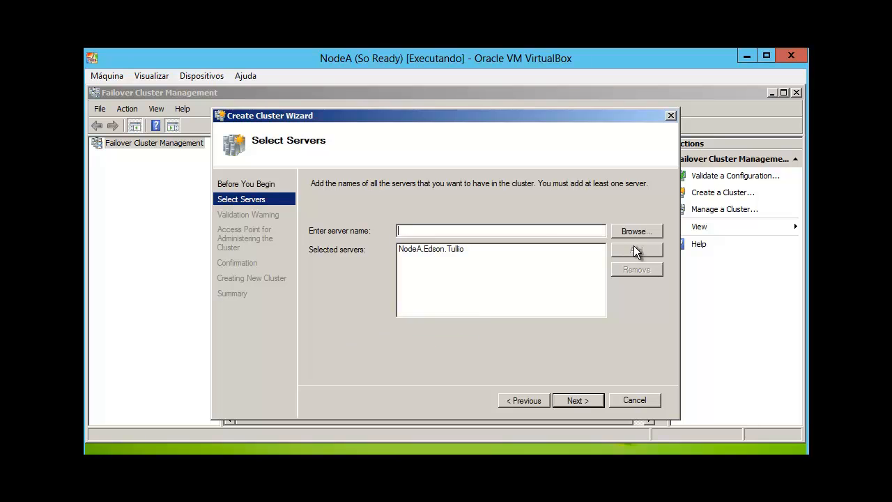
type("nodeb")
left_click(629, 256)
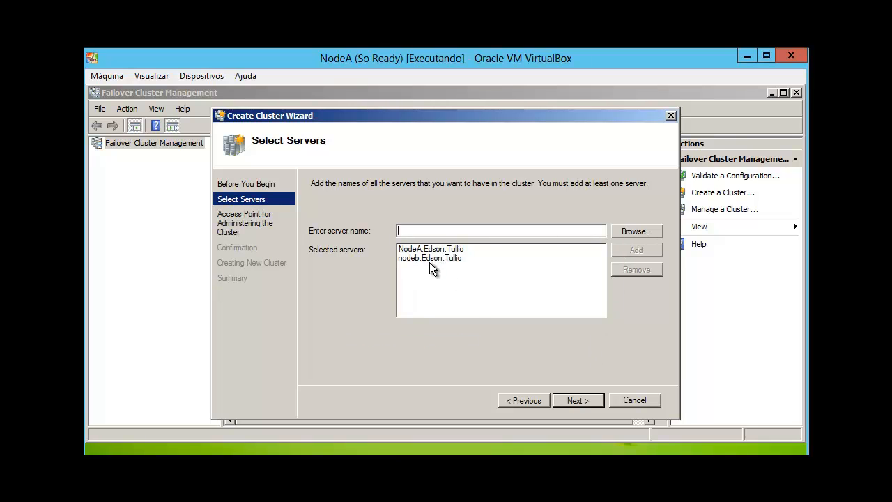
left_click(573, 409)
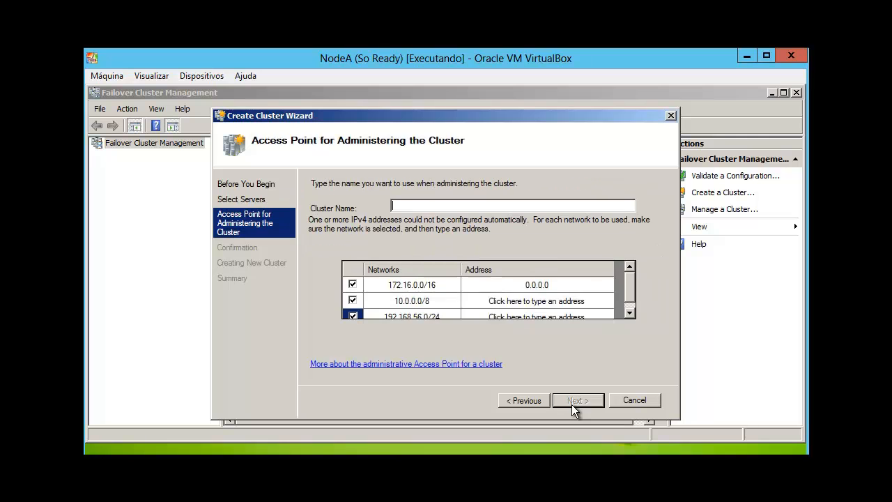
Name the cluster Cluster-Corp, enable only the 192.168.56.0/24 network with address 192.168.56.100, and create the cluster
type("Cluster-Corp")
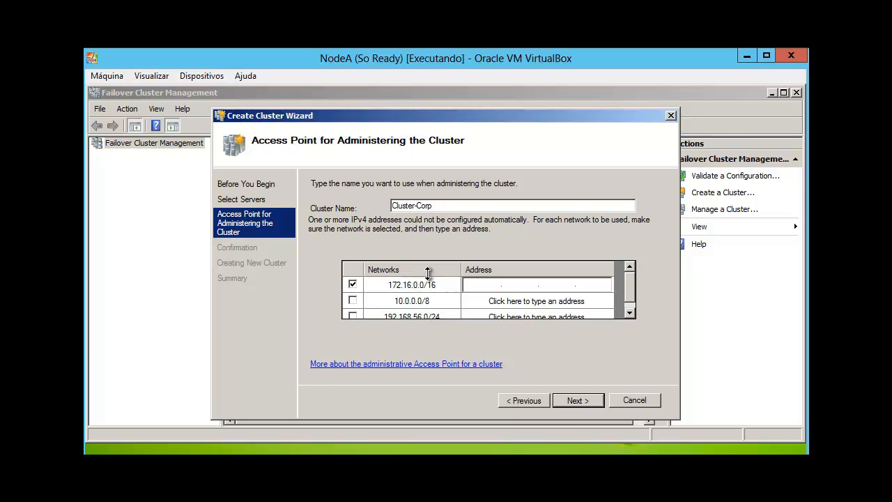
left_click(352, 286)
left_click(352, 285)
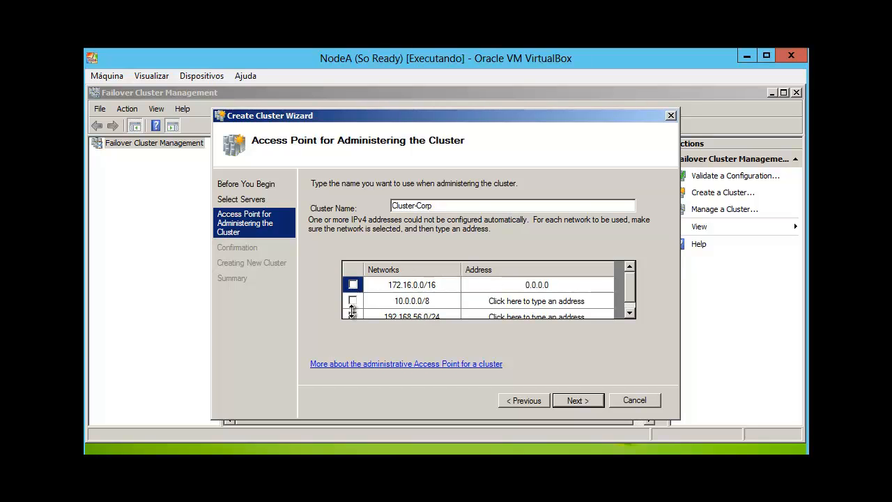
left_click(353, 316)
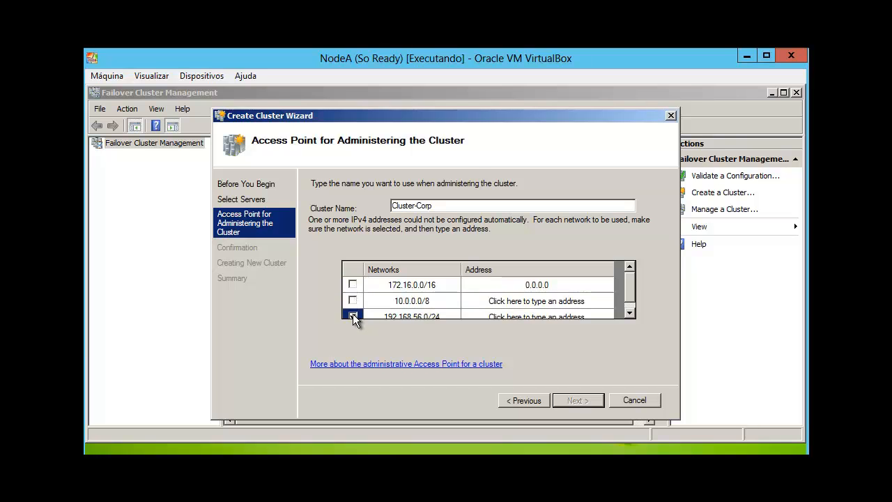
left_click(497, 317)
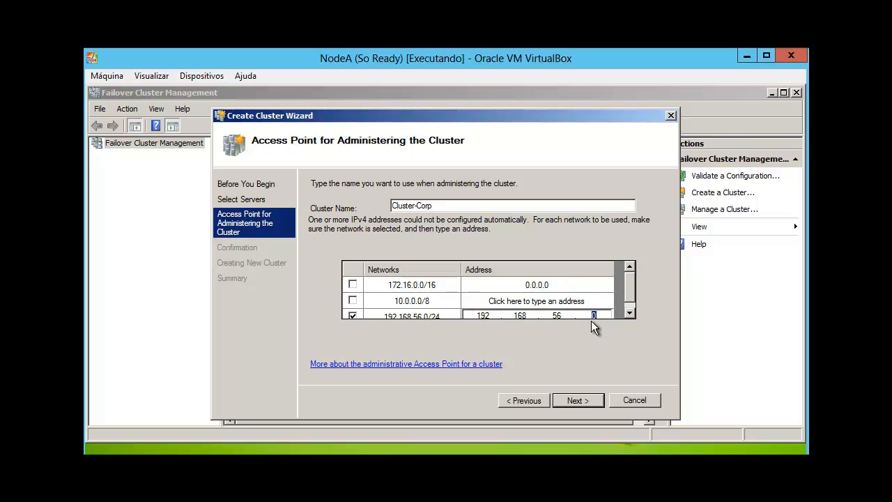
type("100")
left_click(629, 313)
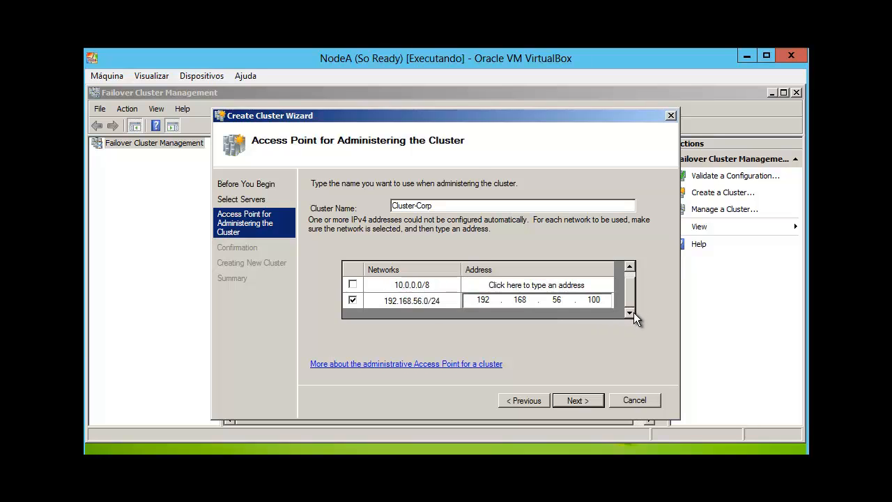
left_click(573, 402)
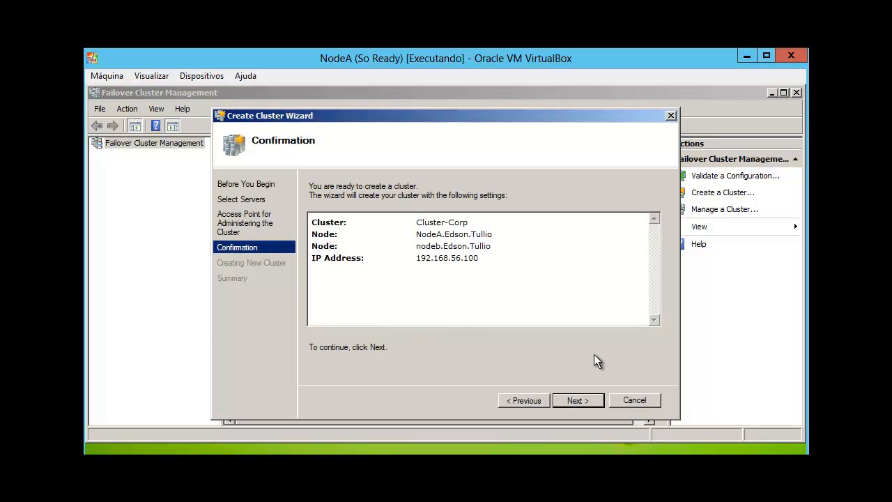
left_click(587, 401)
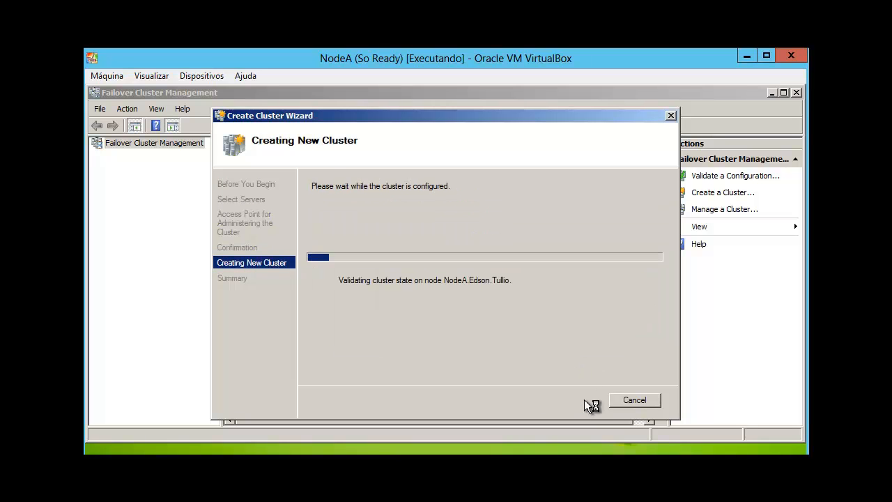
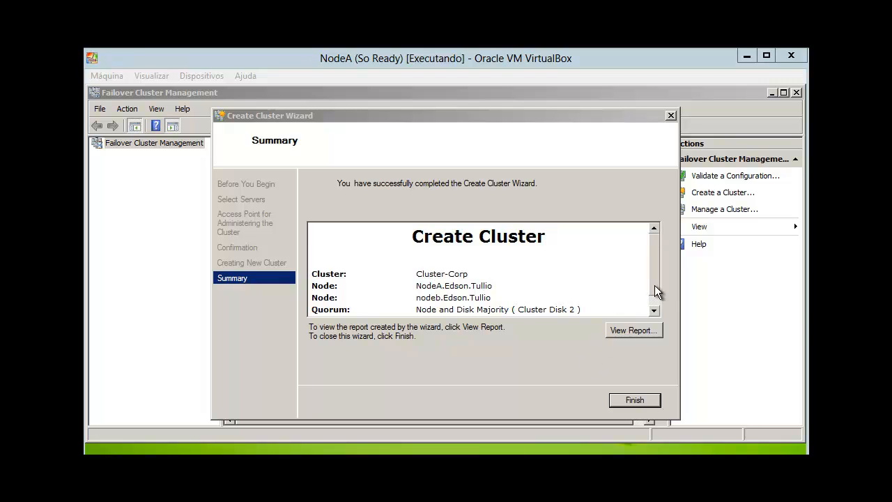
Review the Create Cluster summary and its full report, then close the report and finish the wizard
left_click(654, 311)
left_click(654, 311)
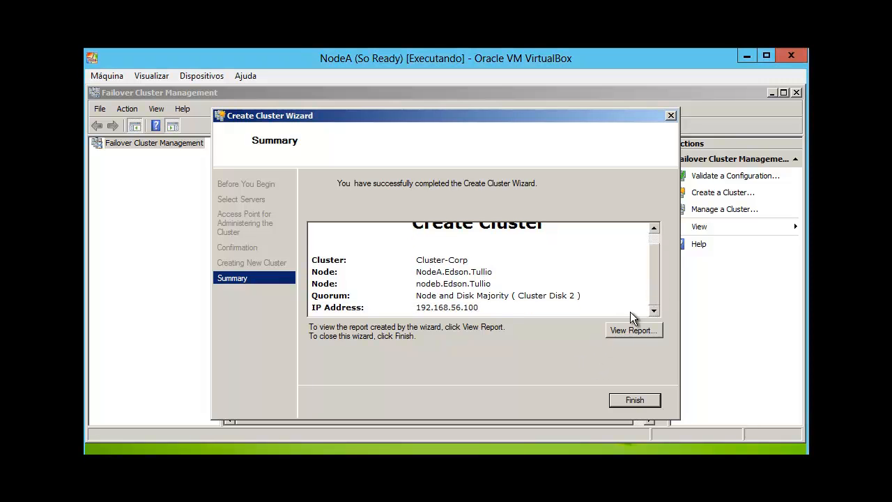
left_click(630, 335)
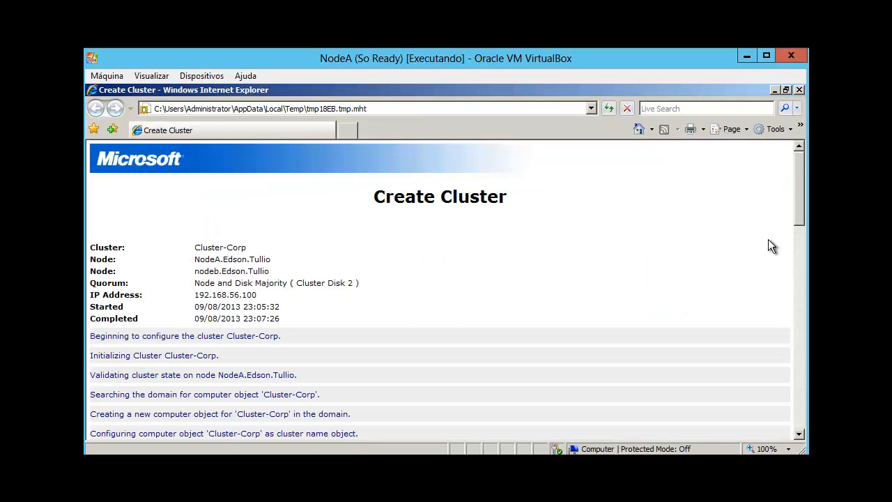
left_click_drag(800, 165, 791, 123)
left_click(798, 91)
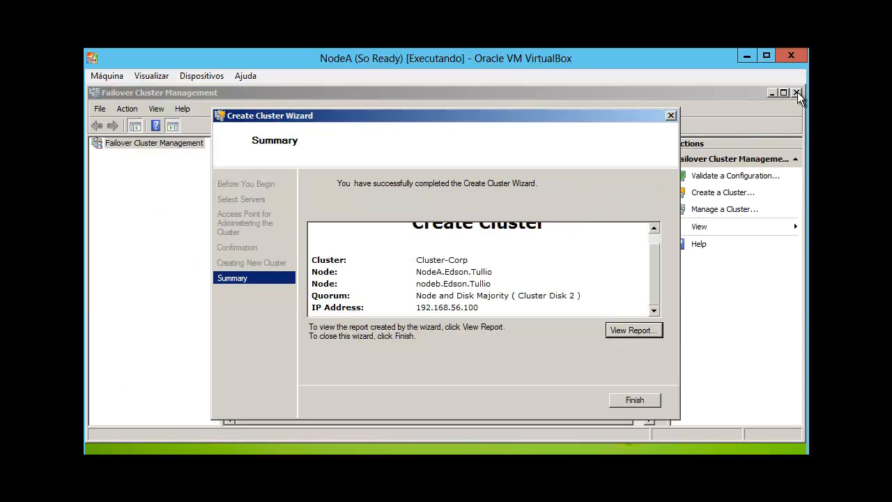
left_click(635, 401)
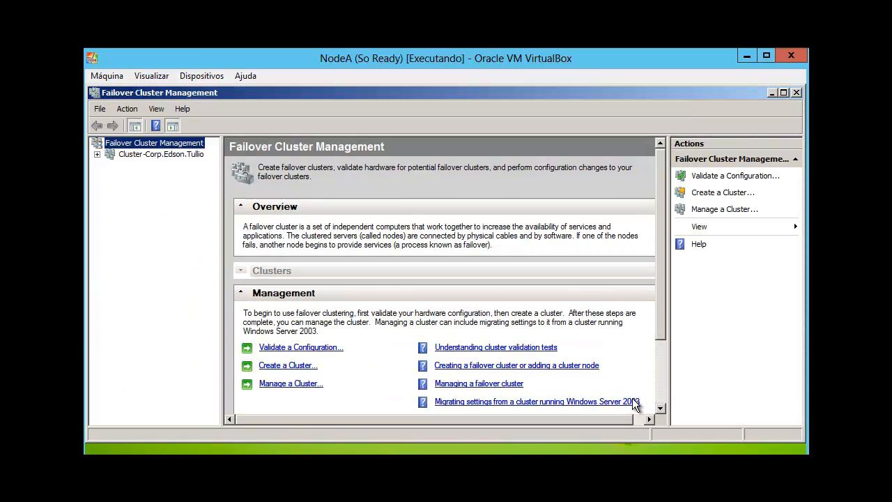
Expand the Cluster-Corp cluster and examine its summary, its services and applications, and the status of NodeA and NodeB
left_click(102, 158)
left_click(99, 154)
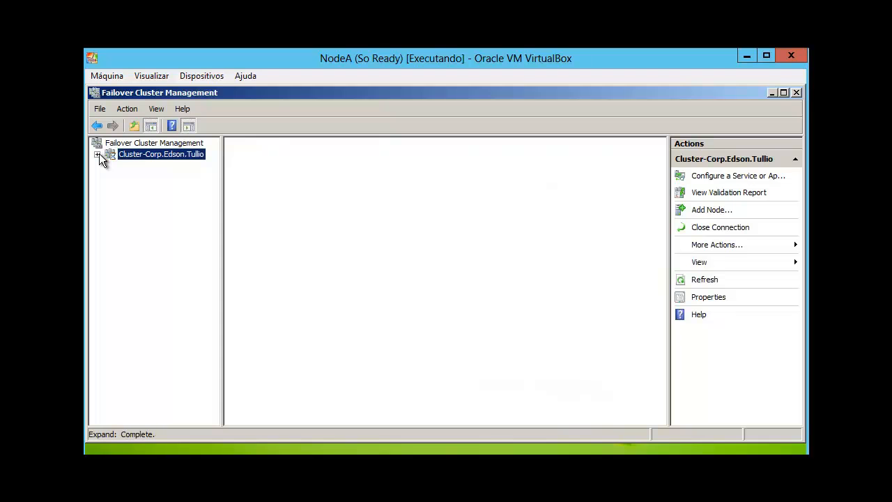
left_click(98, 154)
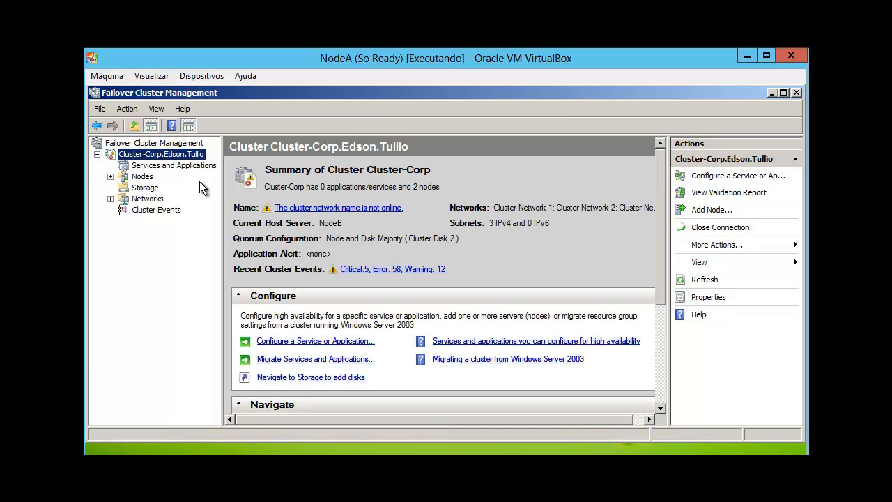
left_click(163, 170)
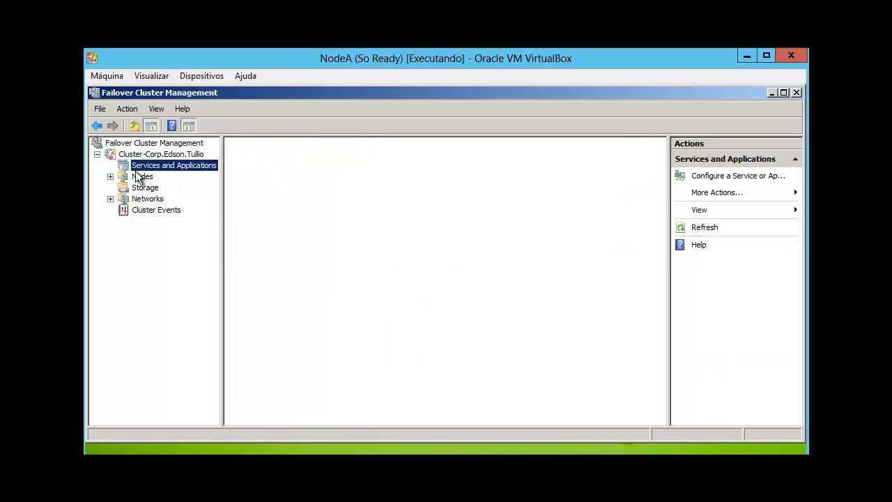
left_click(110, 177)
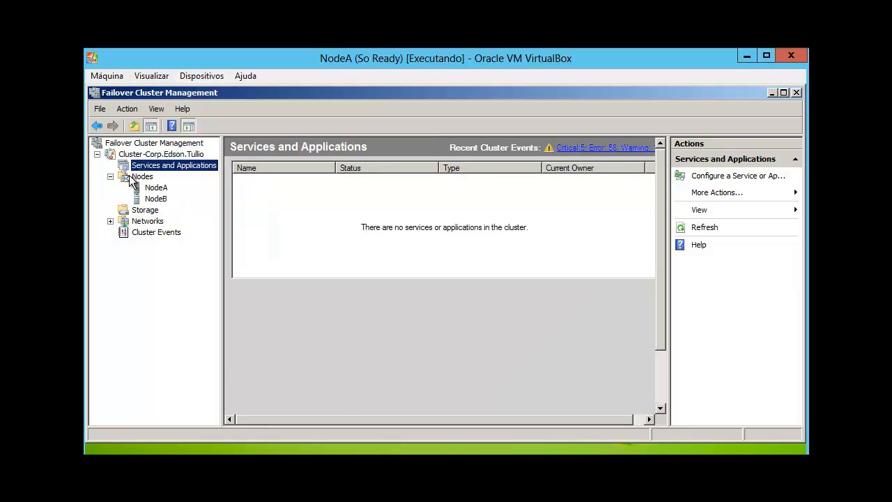
left_click(135, 178)
left_click(154, 190)
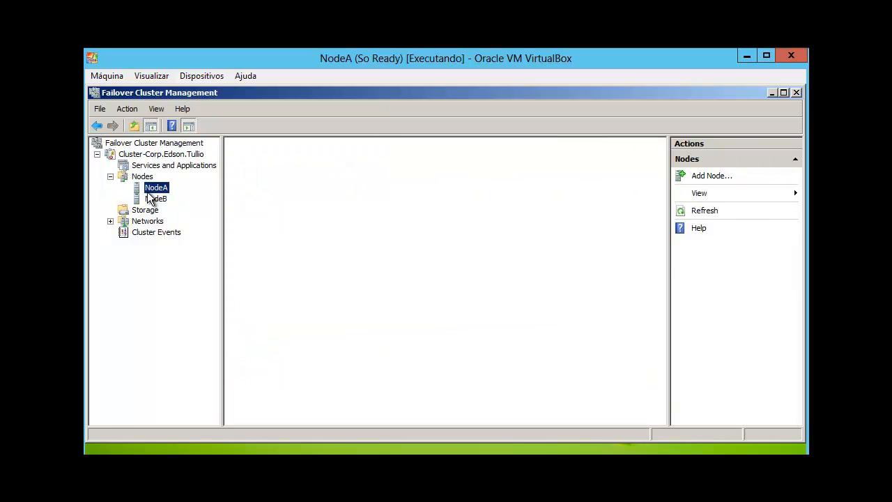
left_click(150, 201)
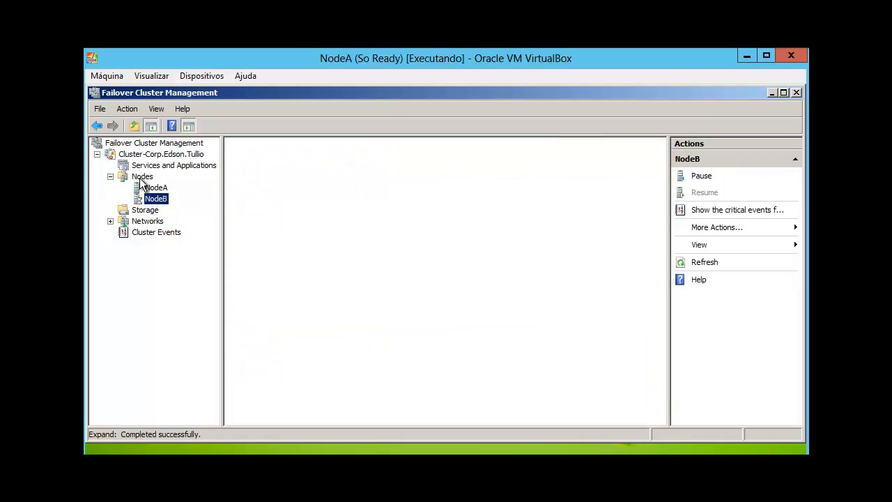
left_click(139, 178)
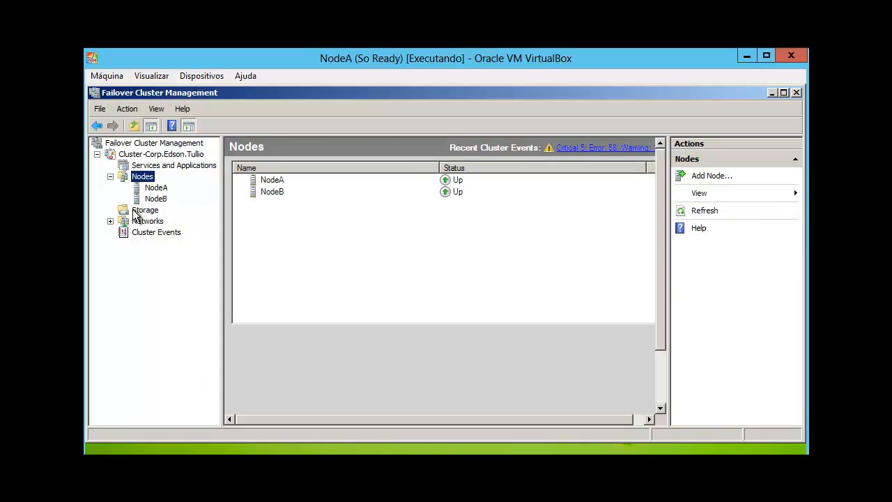
Examine the cluster's storage and networks, expanding Cluster Disk 2, Cluster Disk 1 and Cluster Disk 3 to view their volumes
left_click(143, 210)
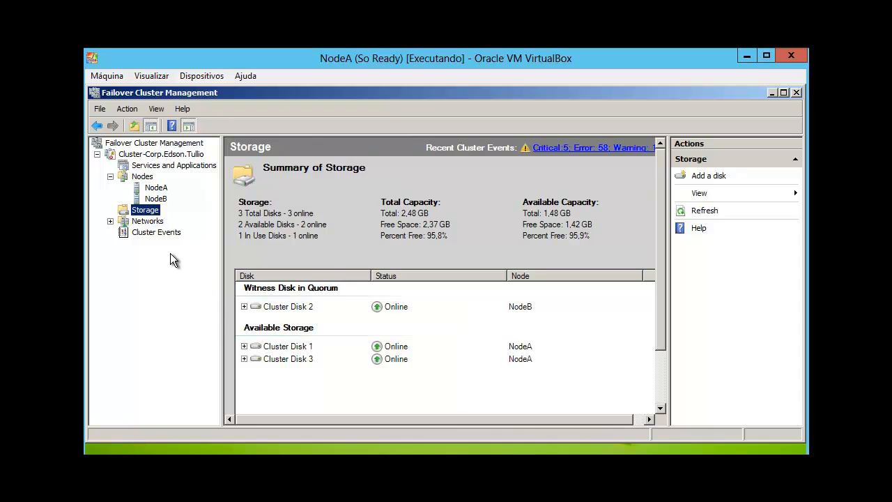
left_click(110, 221)
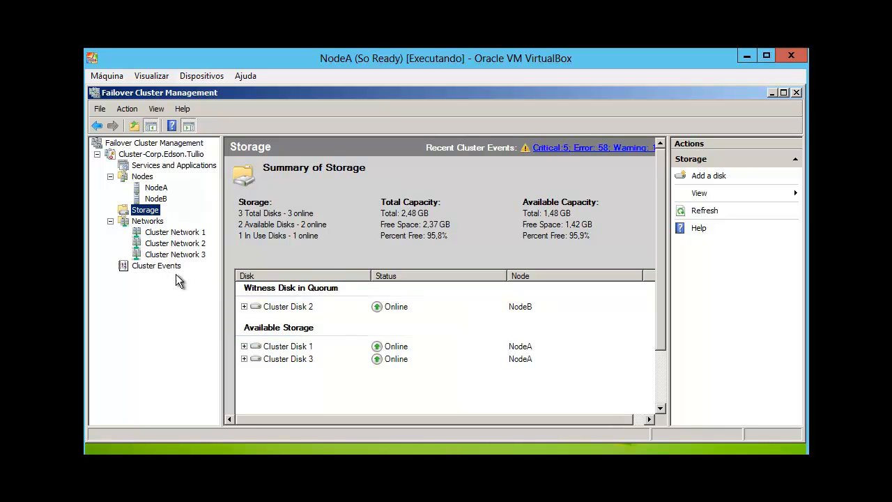
left_click(244, 307)
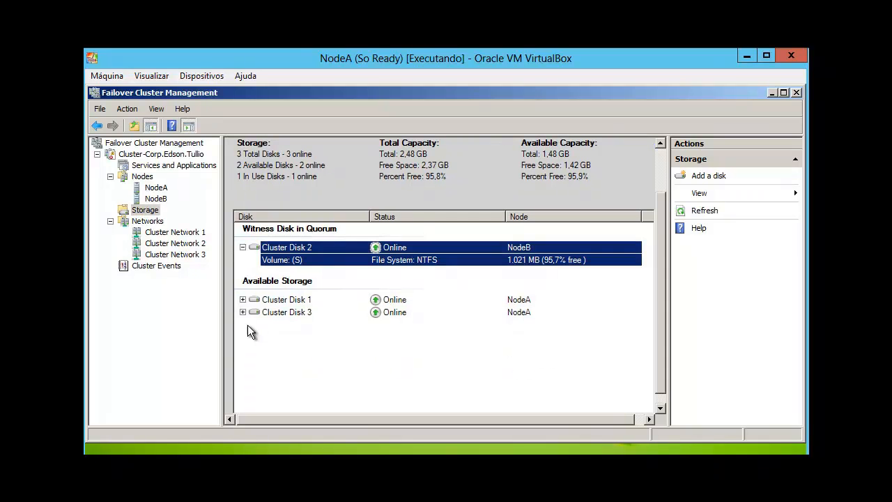
left_click(244, 300)
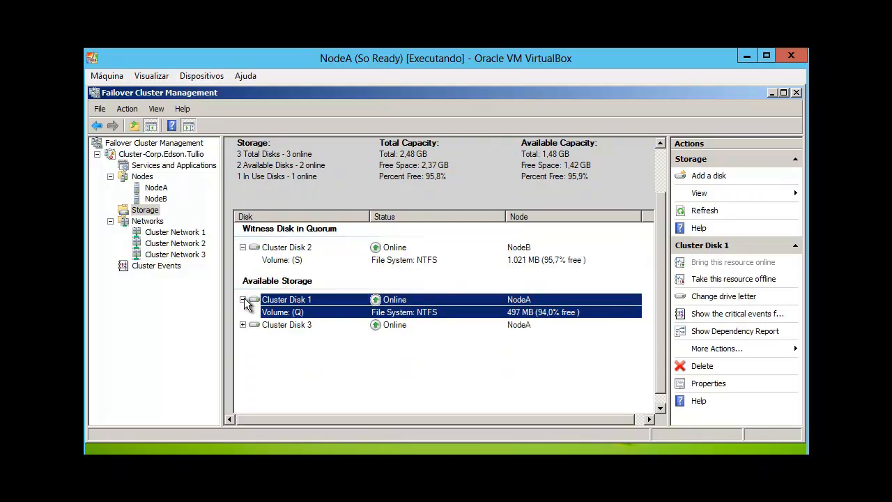
left_click(243, 325)
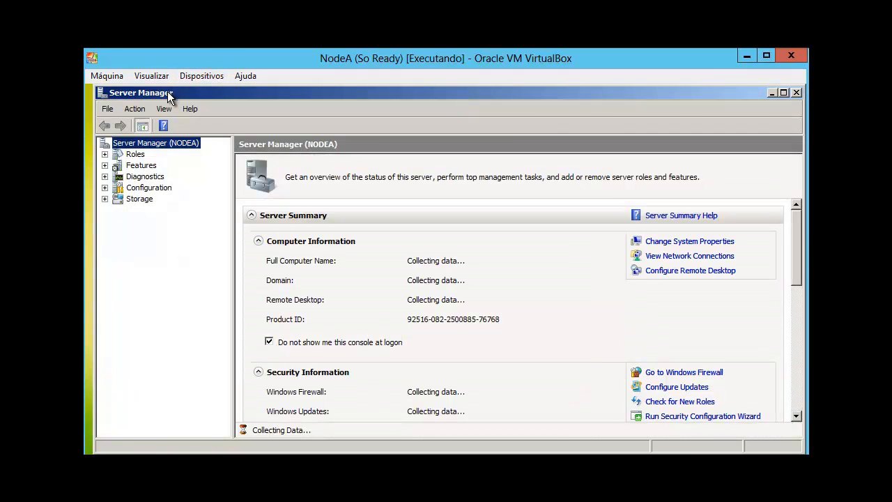
Maximize Server Manager on NodeA and start the Add Roles Wizard from Roles, advancing to the server role selection
double_click(169, 93)
left_click(126, 152)
left_click(95, 151)
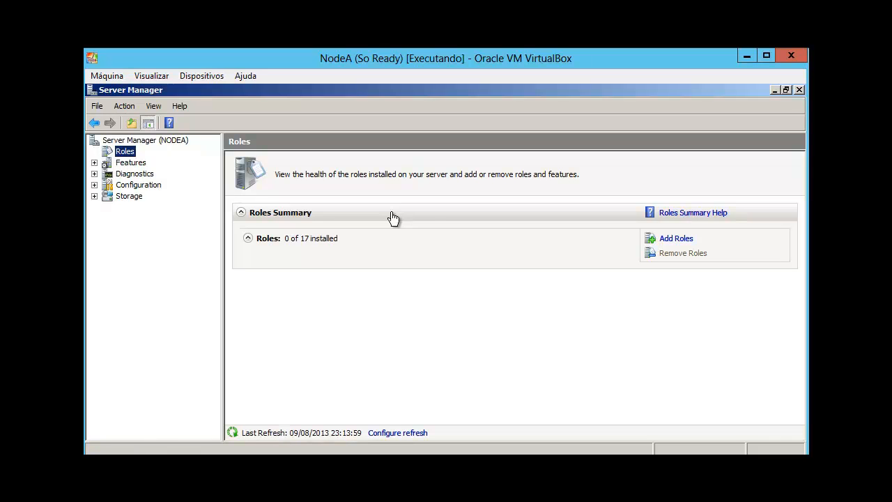
left_click(672, 238)
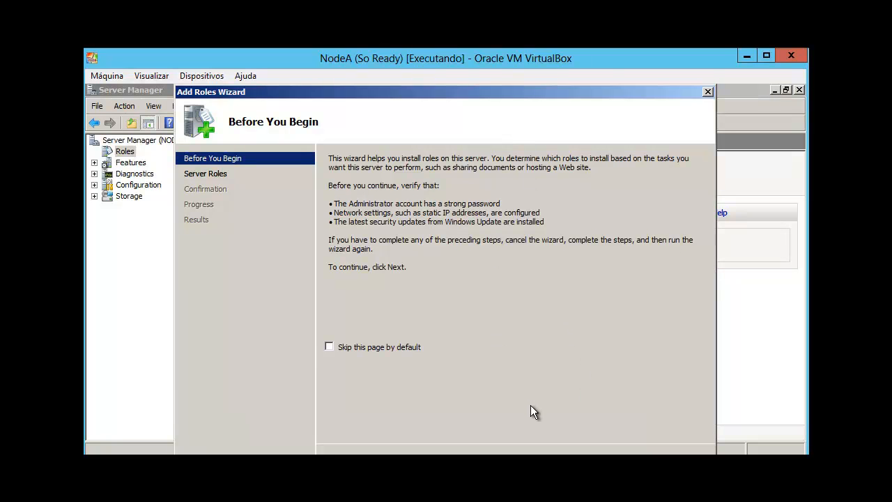
left_click(544, 453)
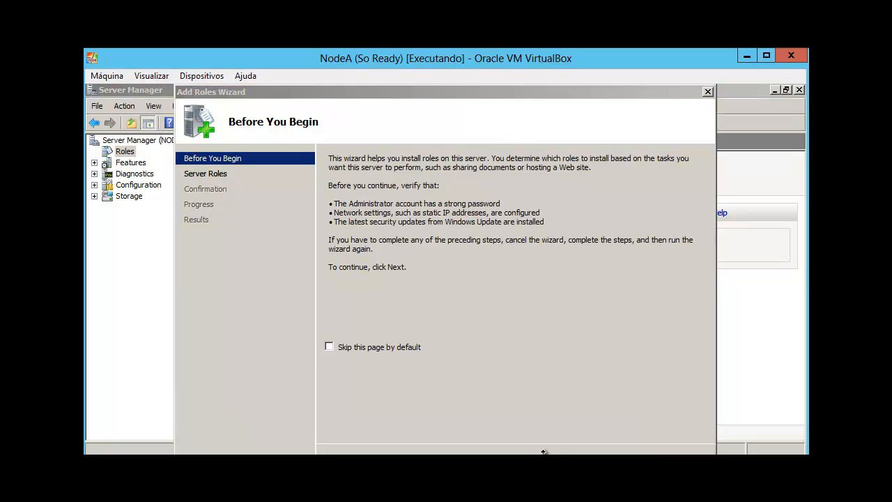
left_click(550, 460)
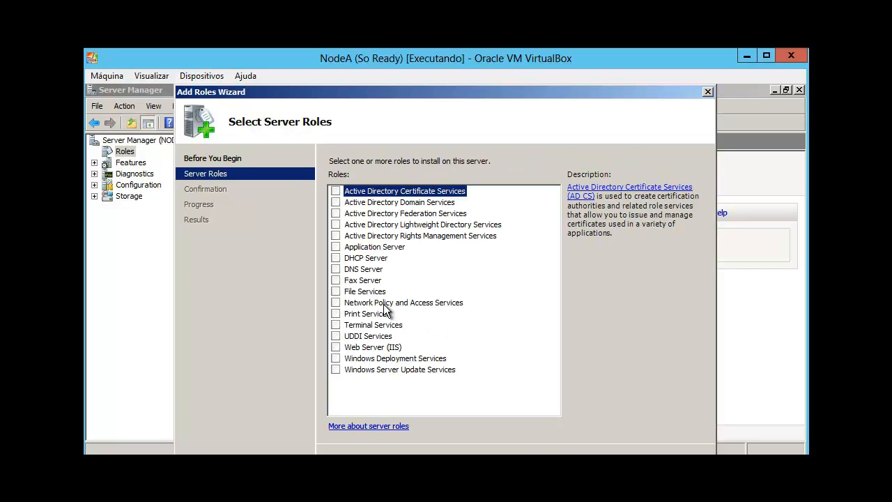
Install the File Services role with only the File Server role service on NodeA, and close the wizard
left_click(336, 292)
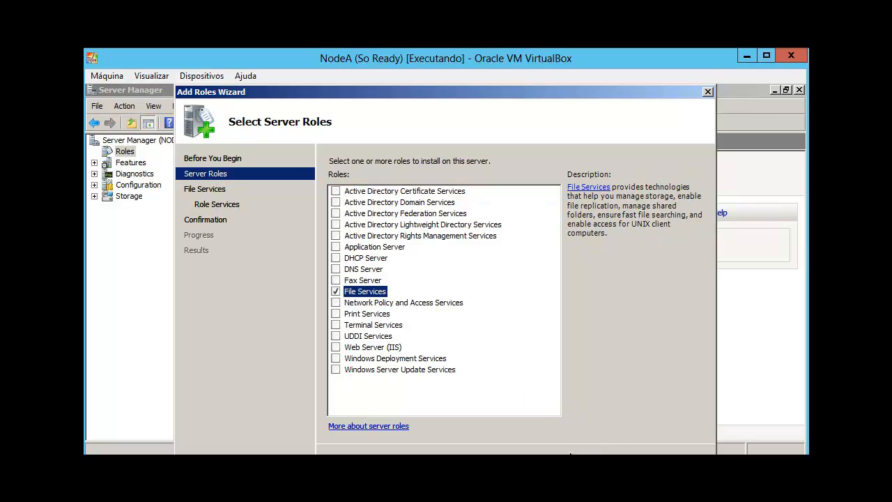
left_click(547, 461)
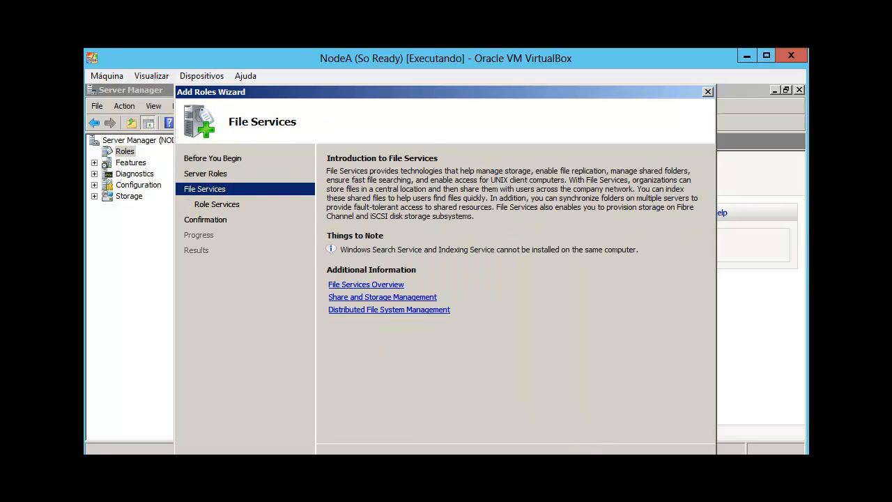
left_click(547, 460)
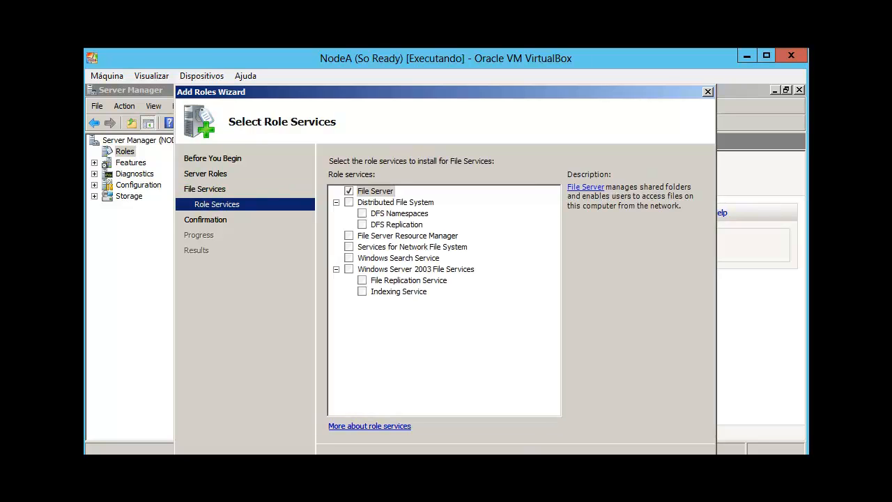
left_click(547, 460)
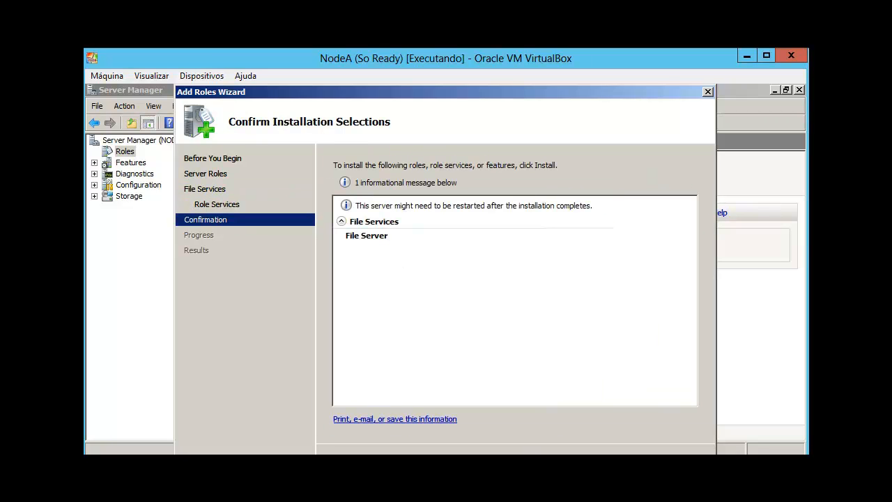
left_click(601, 451)
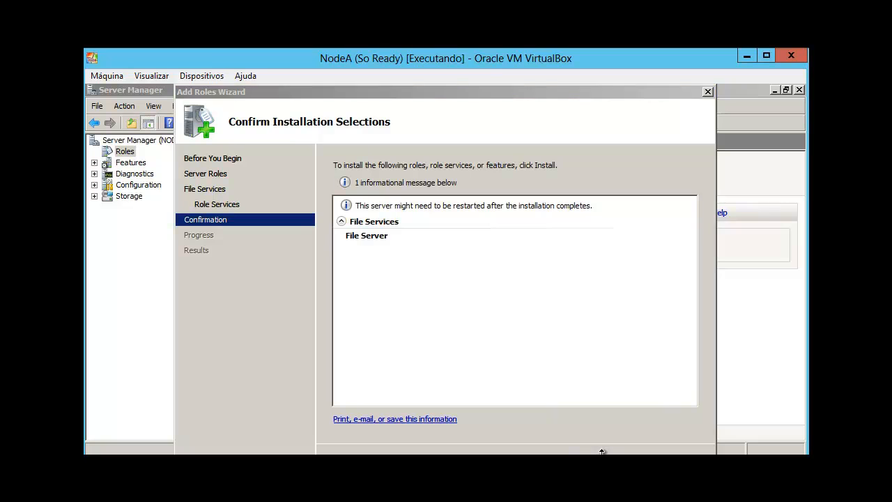
left_click(601, 452)
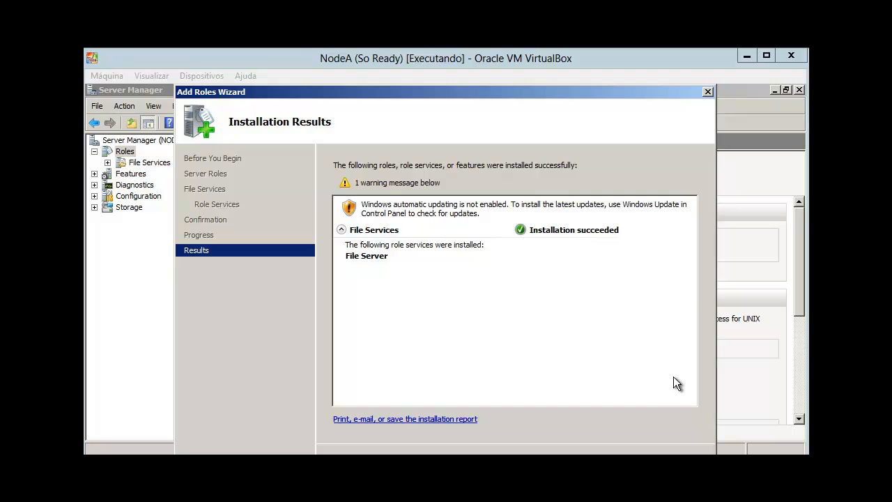
left_click(605, 452)
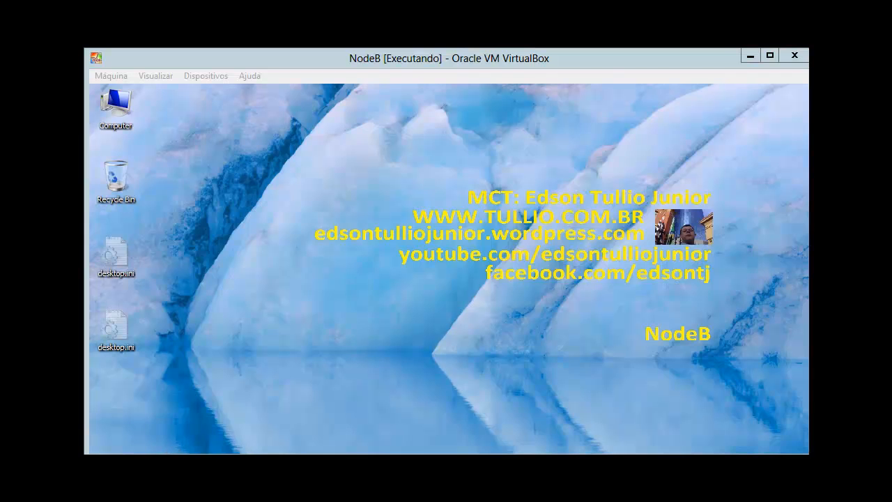
Open Server Manager on NodeB, maximize it, and start the Add Roles Wizard, advancing to the server role selection
left_click(166, 453)
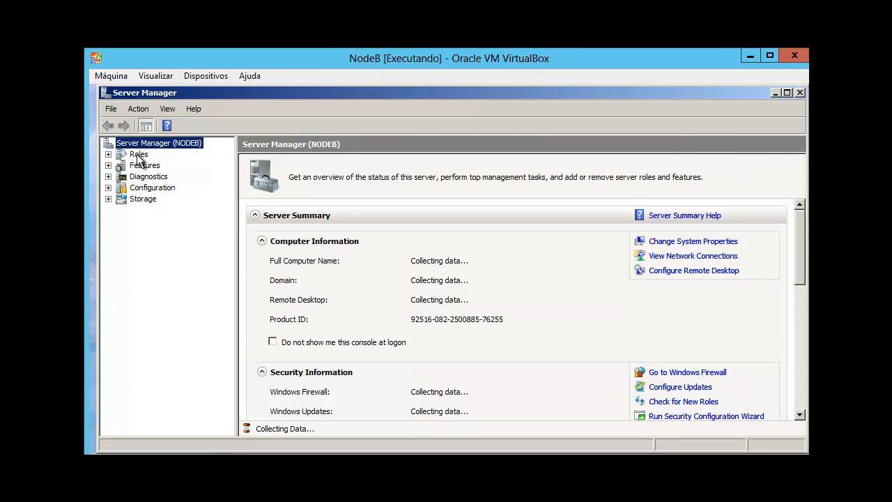
left_click(138, 155)
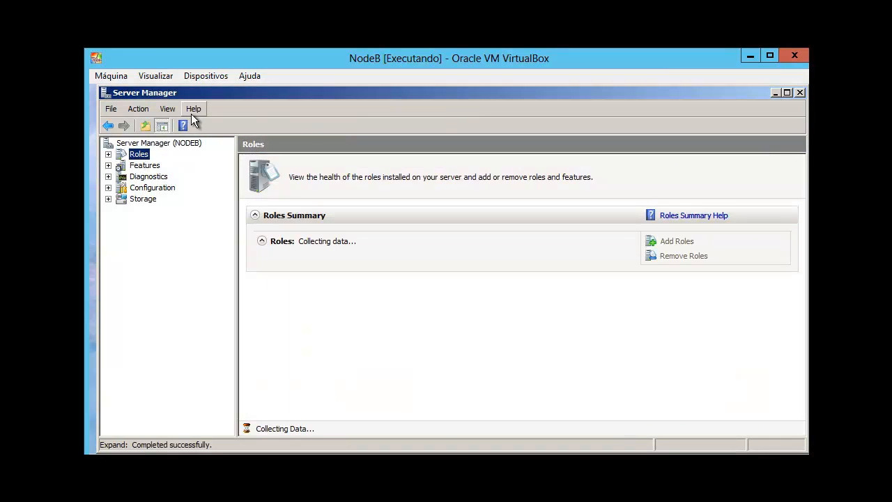
double_click(235, 95)
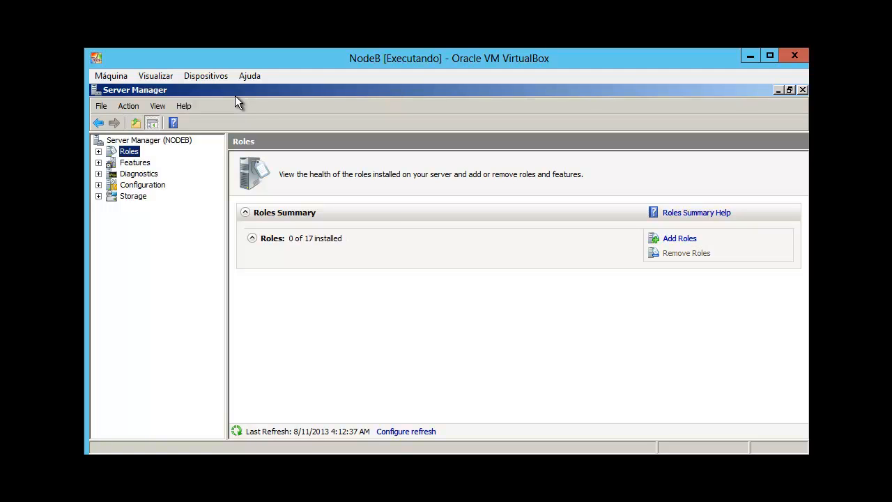
left_click(678, 239)
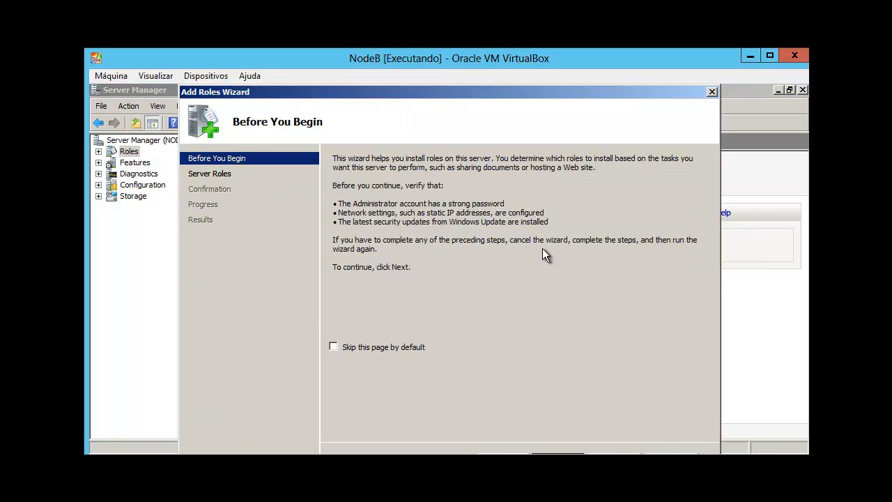
left_click_drag(517, 93, 516, 88)
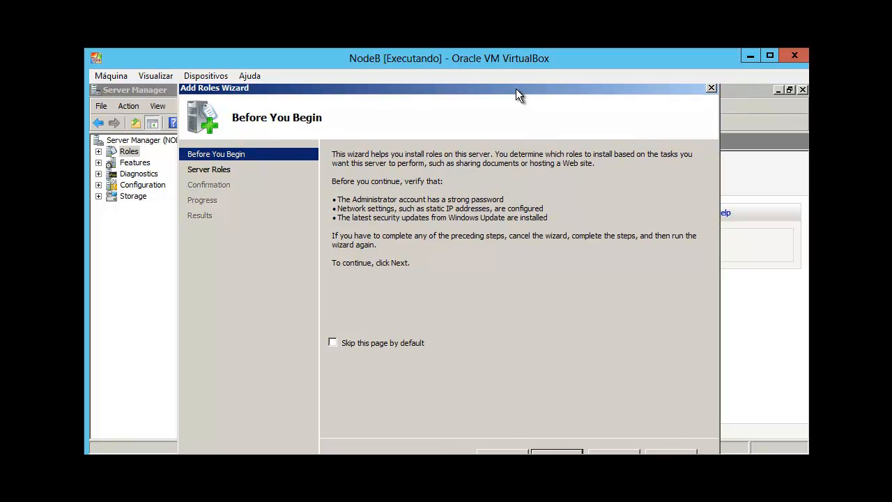
left_click(551, 453)
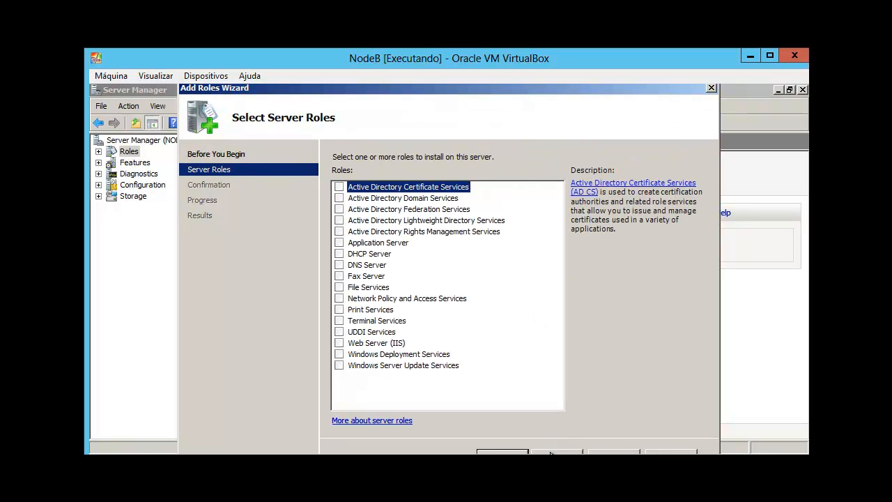
Install the File Services role with only the File Server role service on NodeB, and close the wizard
left_click(339, 287)
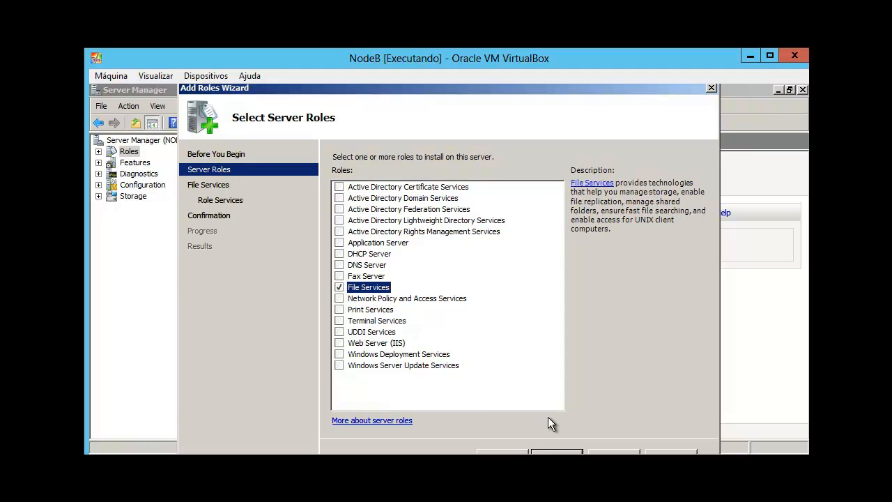
left_click(556, 453)
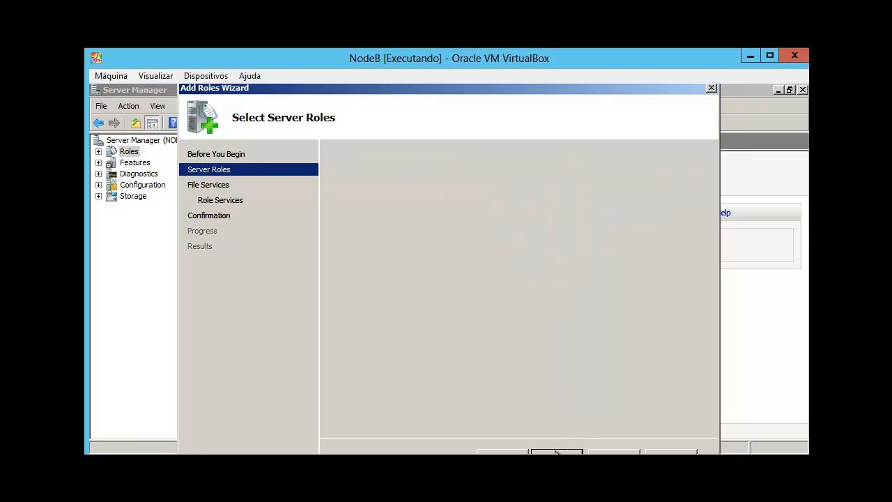
left_click(556, 453)
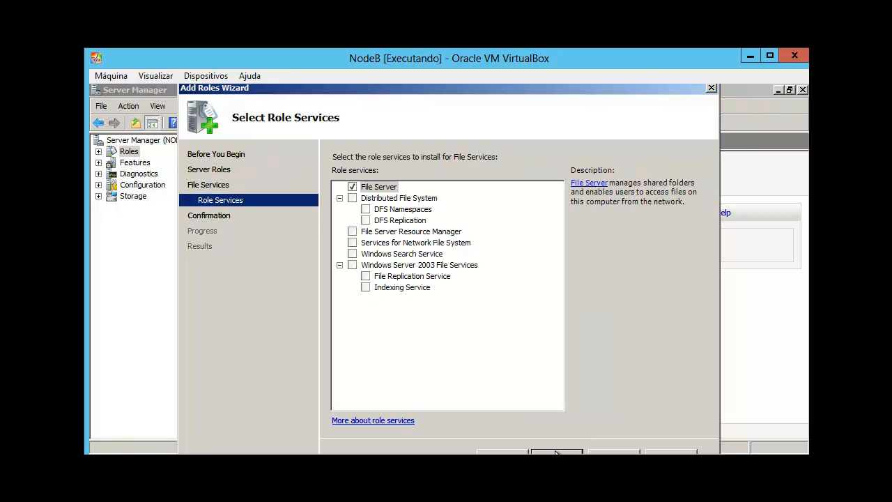
left_click(556, 453)
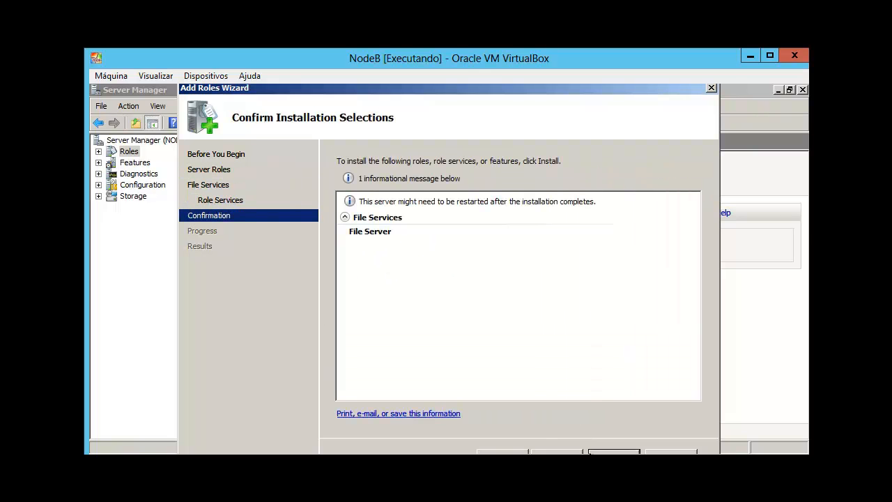
left_click(597, 453)
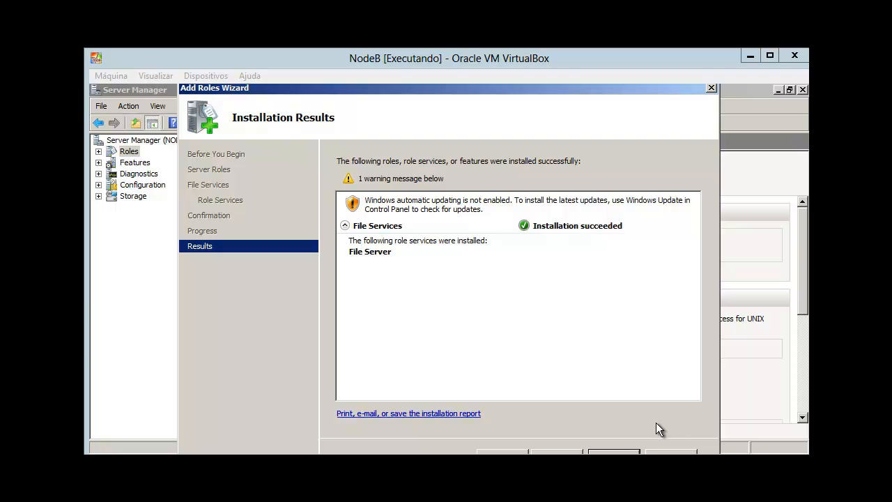
left_click(622, 452)
left_click(622, 453)
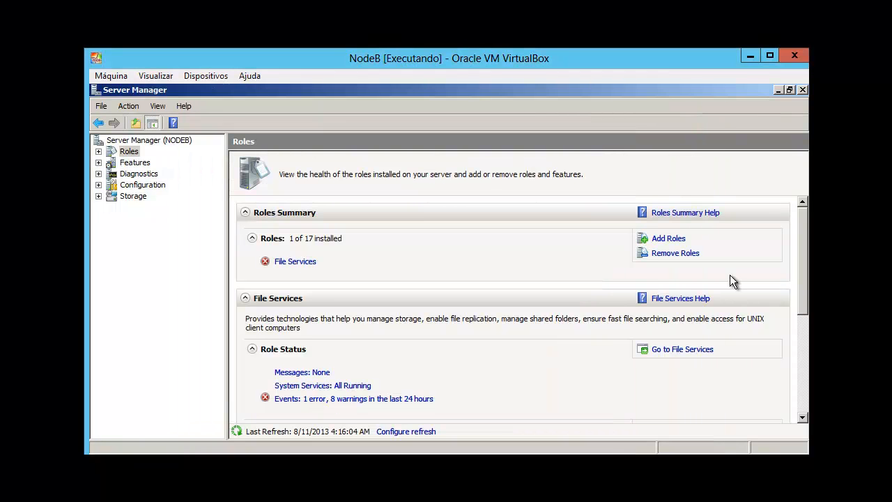
Close Server Manager on NodeB and bring up its Failover Cluster Management console at Services and Applications
left_click(803, 90)
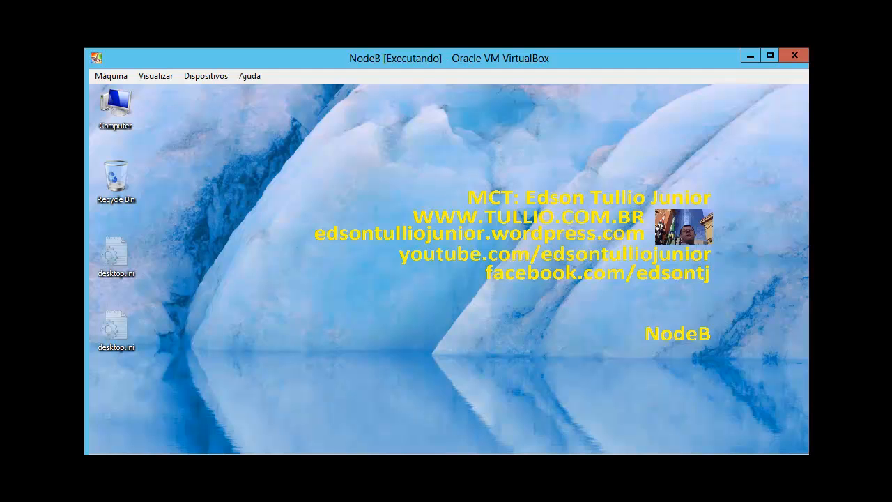
mouse_move(474, 453)
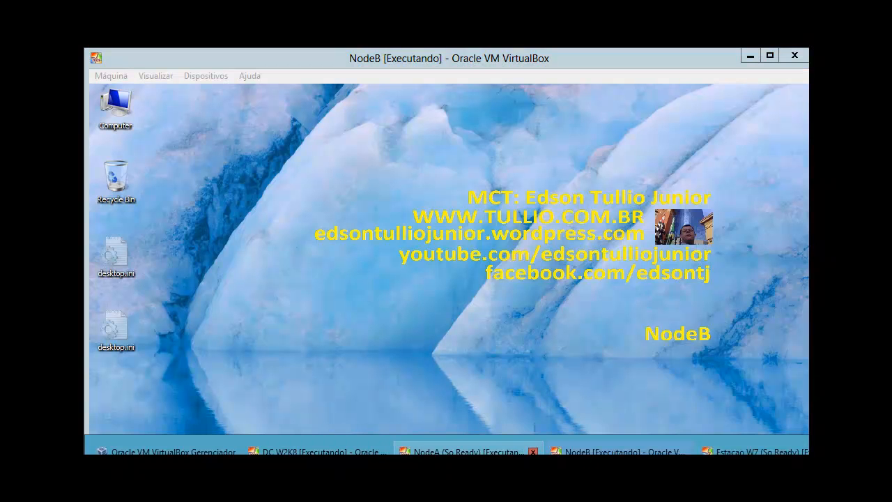
left_click(460, 451)
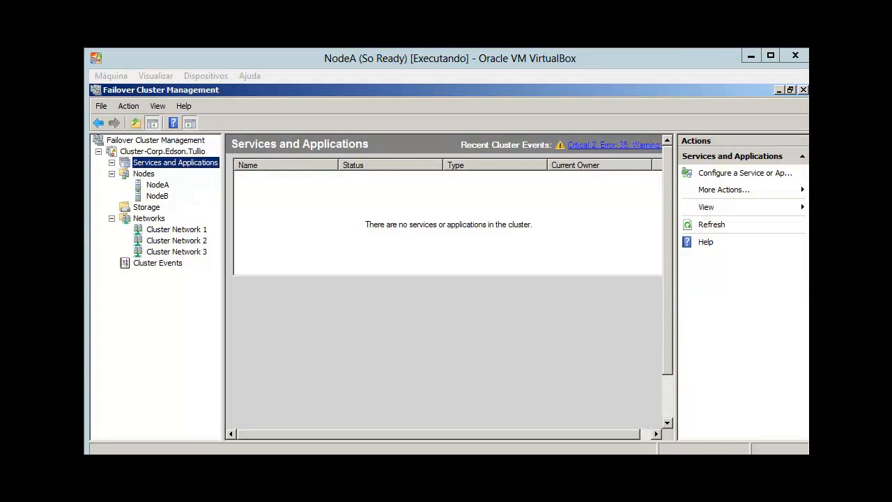
key("alt+Tab")
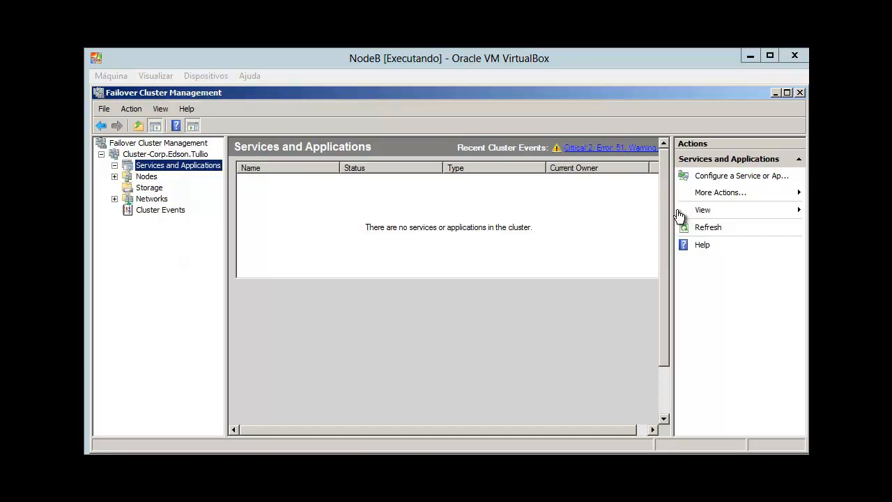
Start the High Availability Wizard on NodeB and choose File Server as the service to configure
left_click(715, 178)
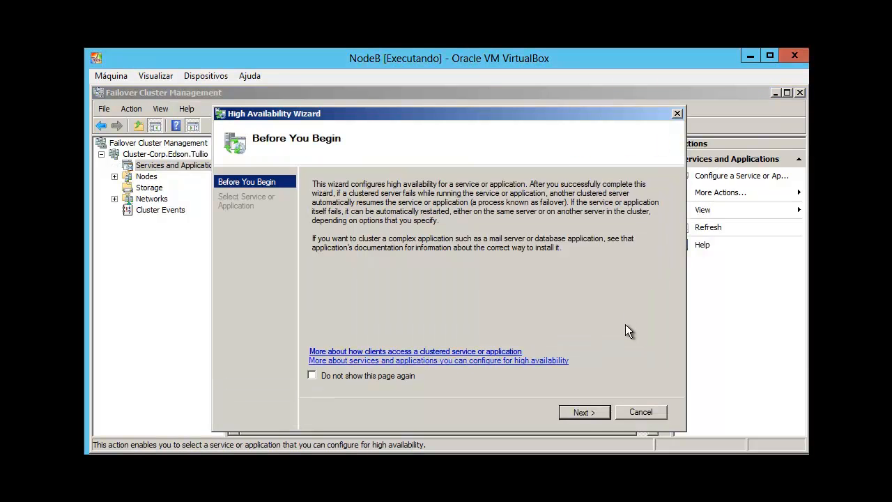
left_click(578, 412)
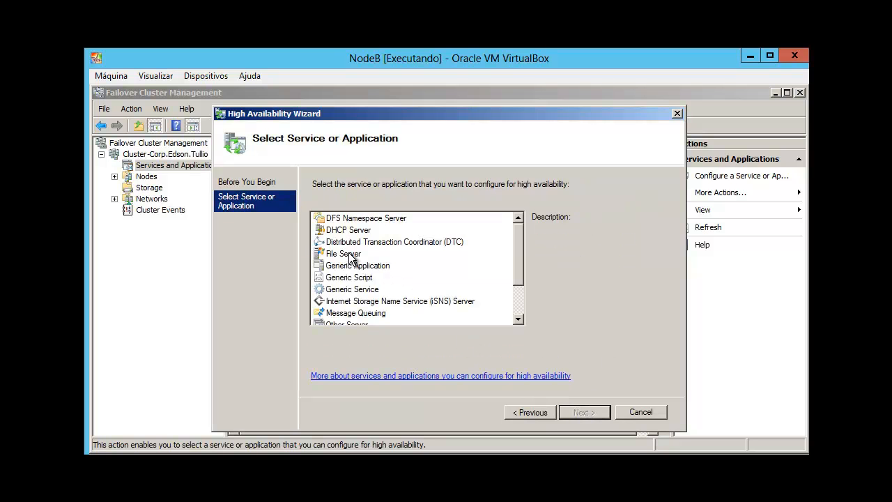
left_click(352, 255)
left_click(580, 413)
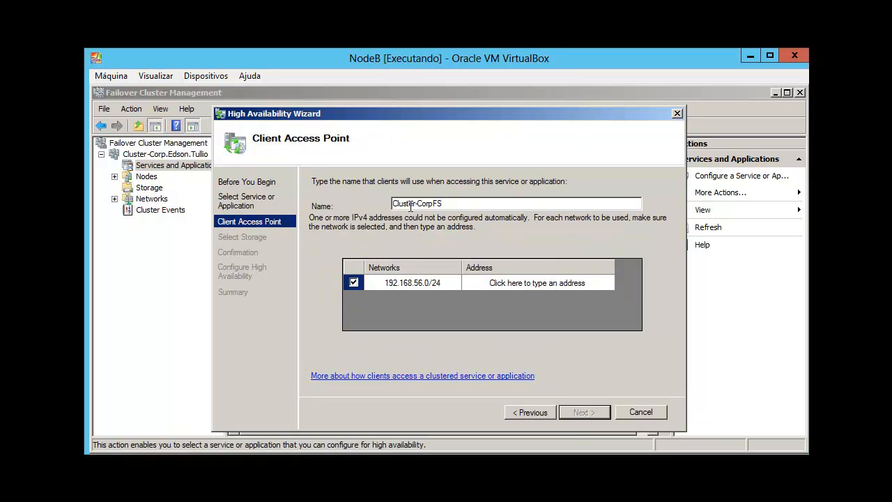
Name the client access point Cluster-Arquivos and give it the address 192.168.56.88 on the 192.168.56.0/24 network
left_click_drag(418, 203, 453, 204)
type("Arquivos")
left_click(483, 283)
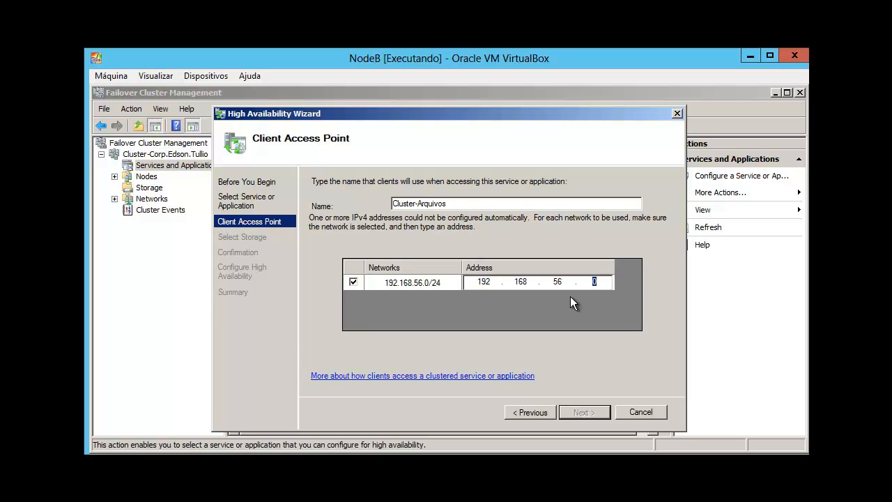
type("88")
left_click(581, 413)
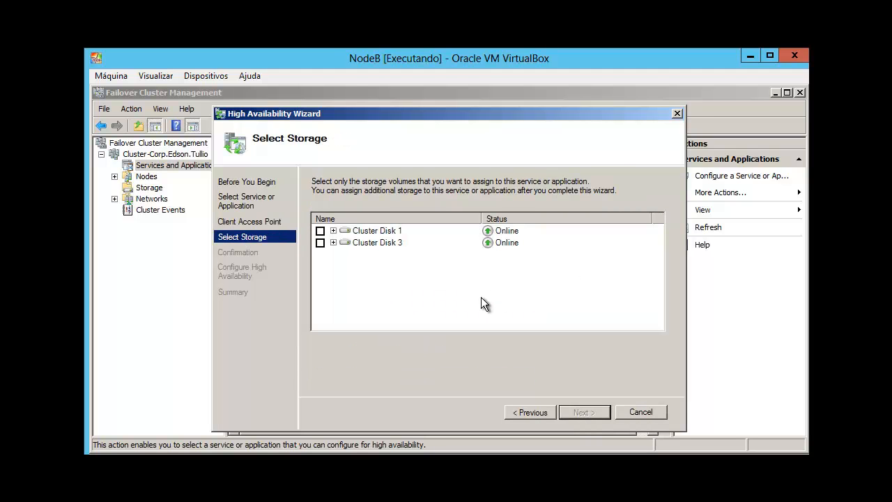
Assign Cluster Disk 3 with volume P to the file server and confirm the high availability configuration
left_click(320, 243)
left_click(332, 242)
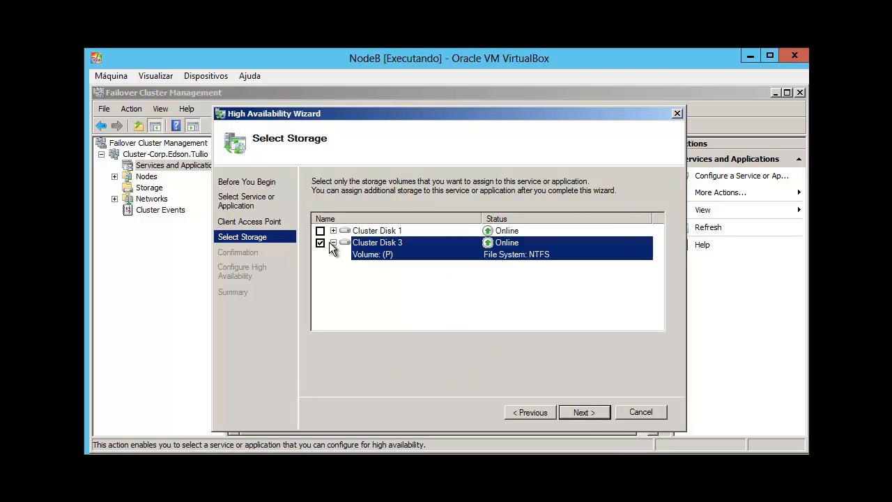
left_click(591, 412)
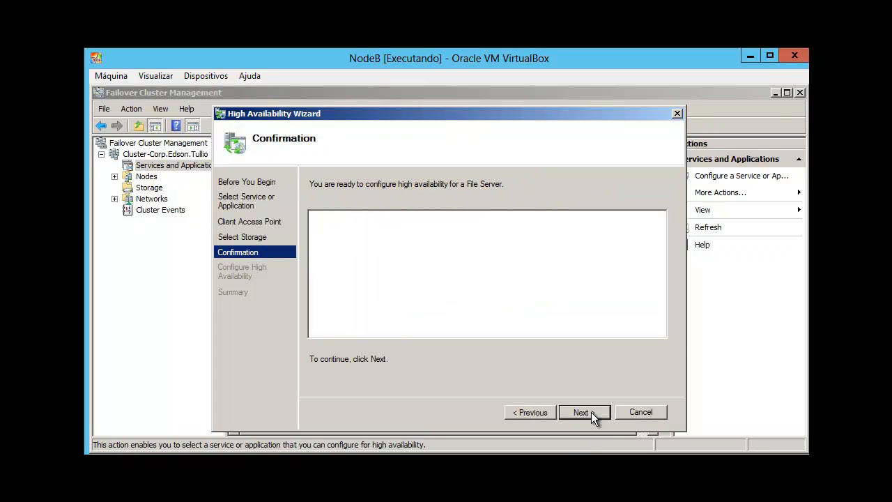
left_click(591, 412)
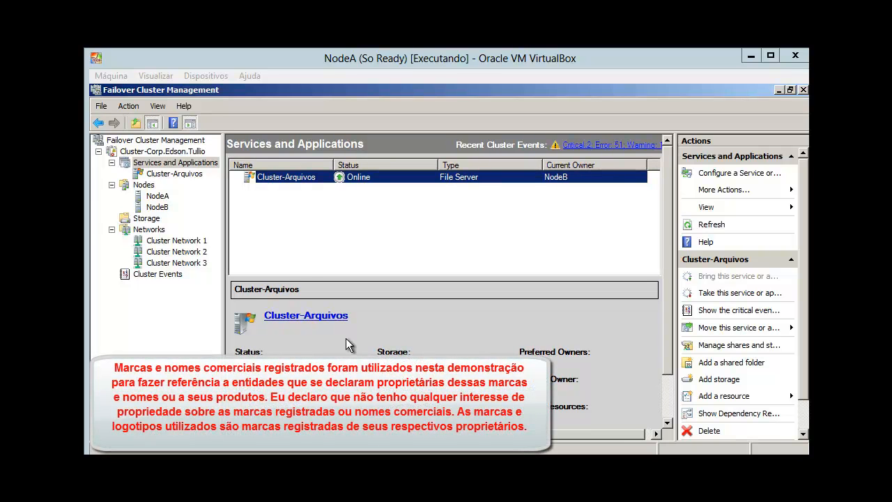
Open the details of the Cluster-Arquivos file server in Failover Cluster Management on NodeA
left_click(332, 319)
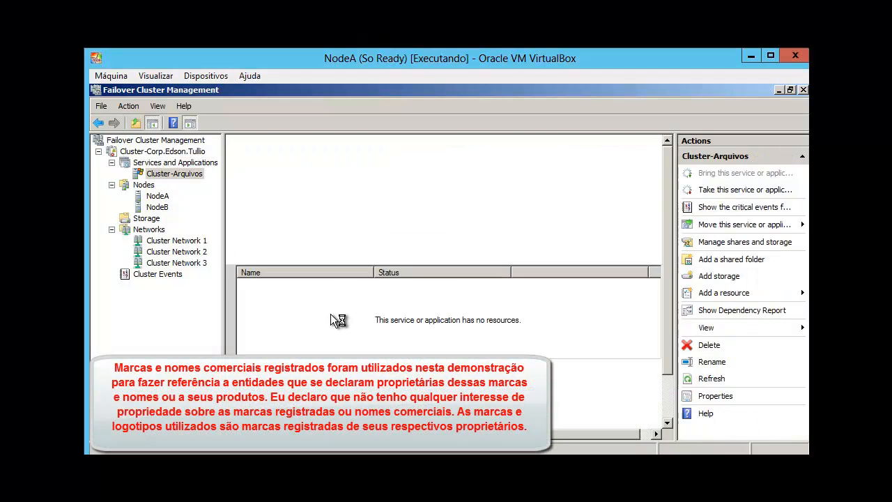